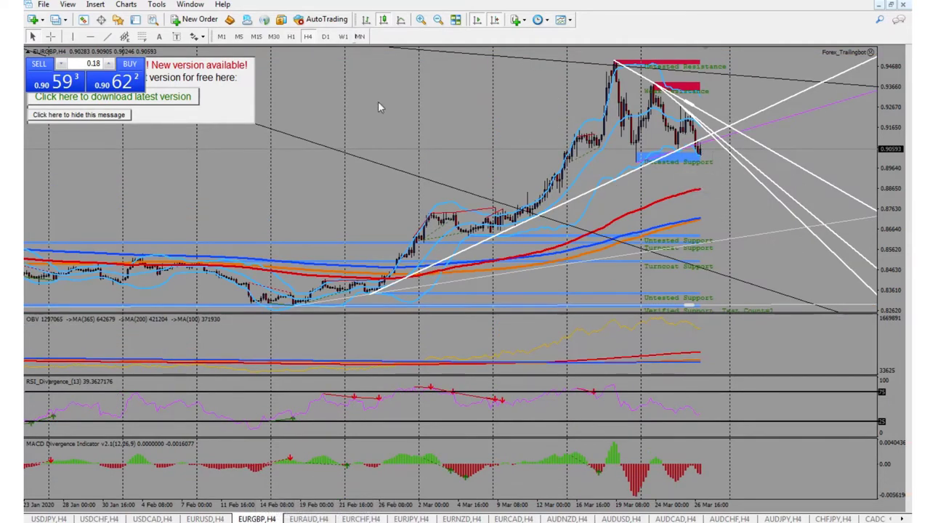
Show the EURGBP chart on H1 candles instead of H4.
{"action": "left_click", "coordinate": [291, 37]}
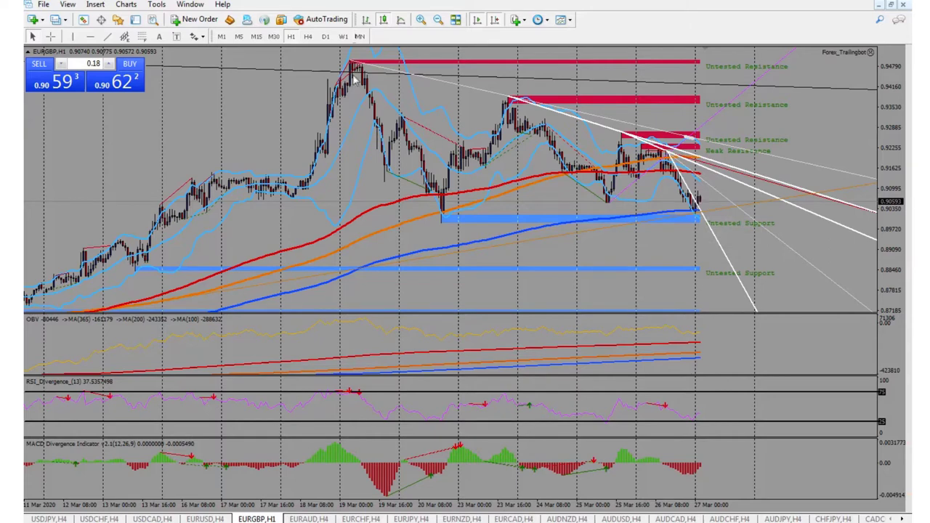
Review EURGBP on M30, M15 and M5, then return it to H1 and H4.
{"action": "left_click", "coordinate": [274, 36]}
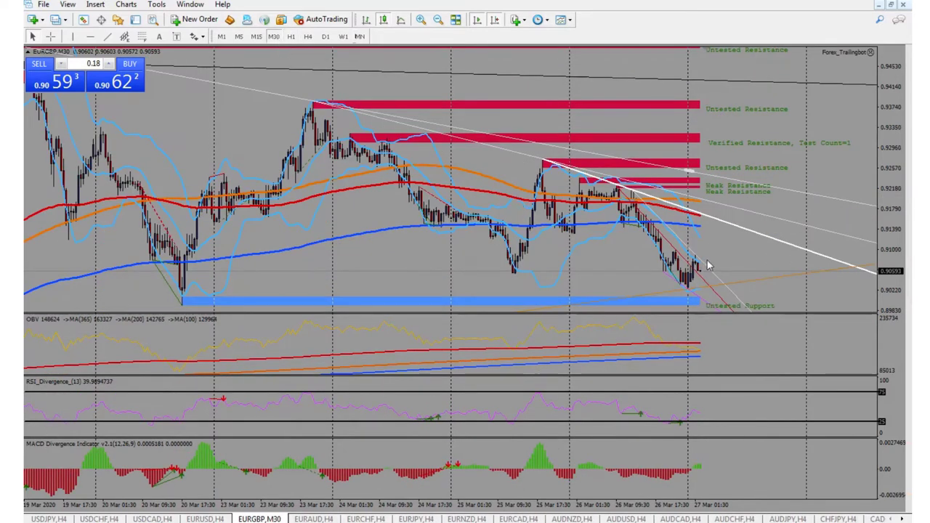
{"action": "left_click", "coordinate": [250, 37]}
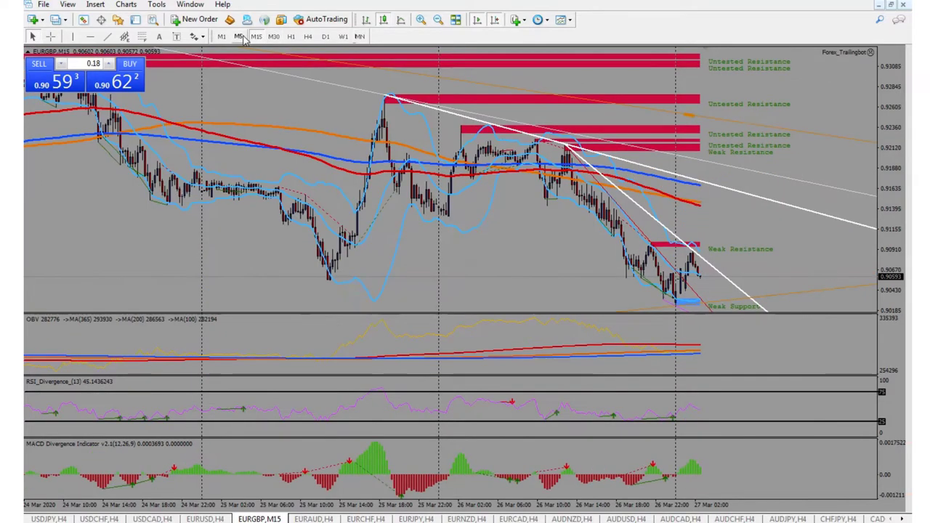
{"action": "left_click", "coordinate": [242, 37]}
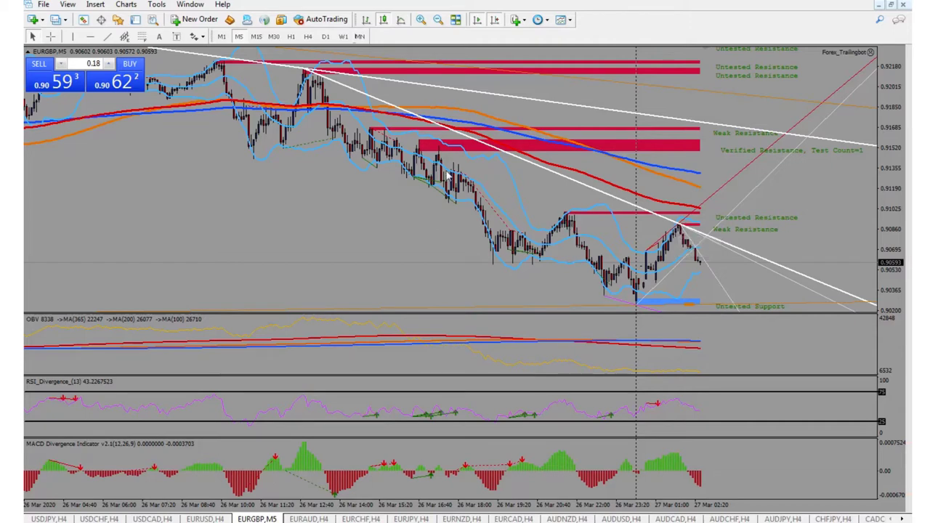
{"action": "left_click", "coordinate": [290, 36]}
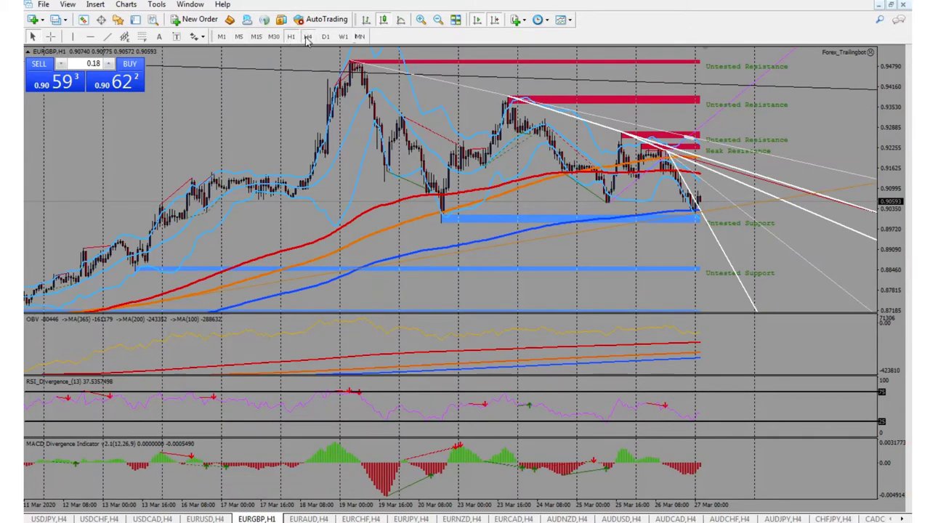
{"action": "left_click", "coordinate": [308, 36]}
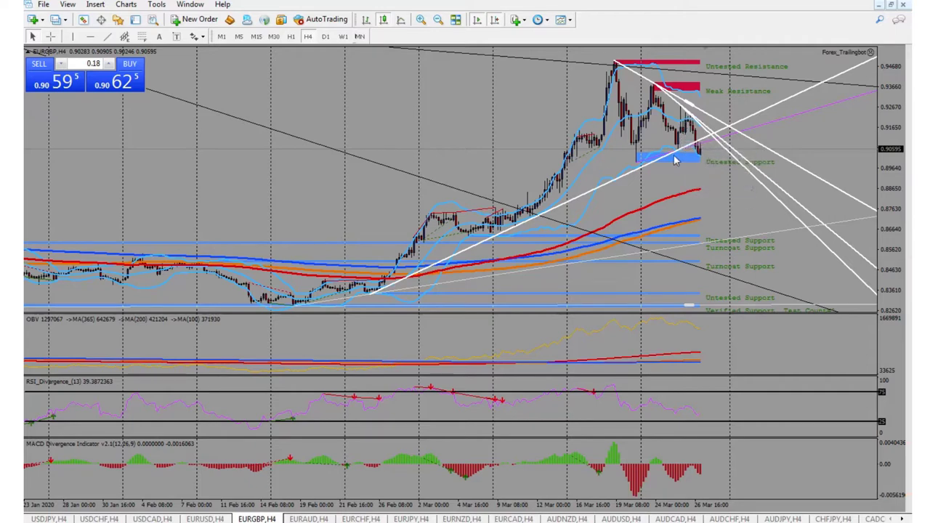
Scroll the EURGBP chart, recheck H1 and H4, then bring up the EURAUD H4 chart.
{"action": "left_click_drag", "start_coordinate": [603, 172], "coordinate": [701, 166]}
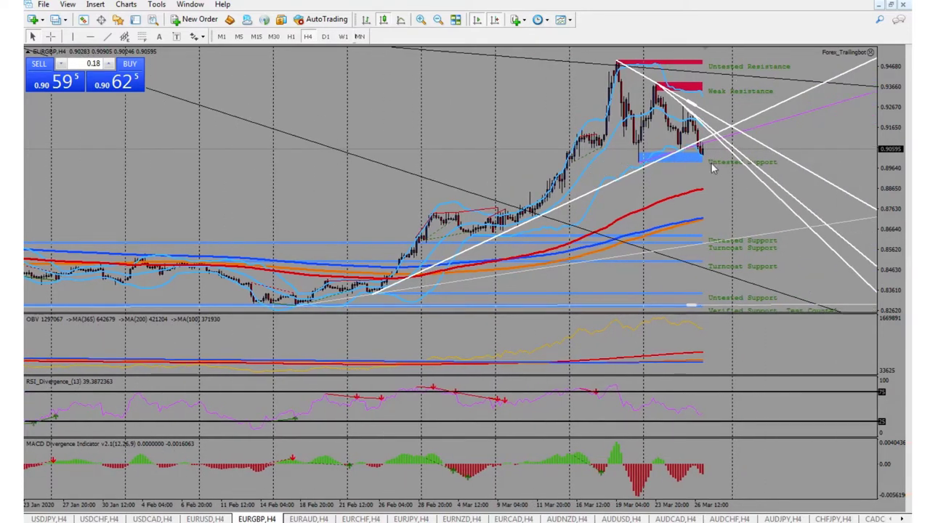
{"action": "left_click", "coordinate": [291, 36]}
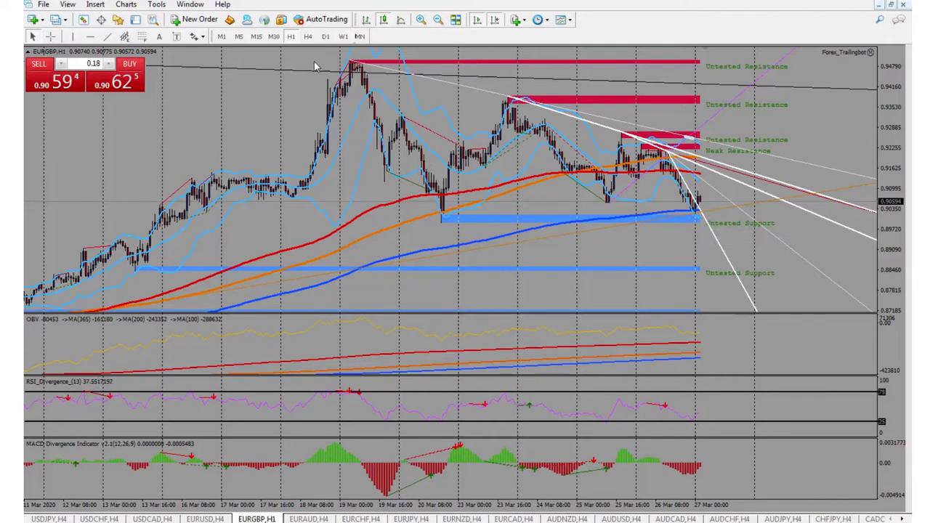
{"action": "left_click", "coordinate": [307, 36]}
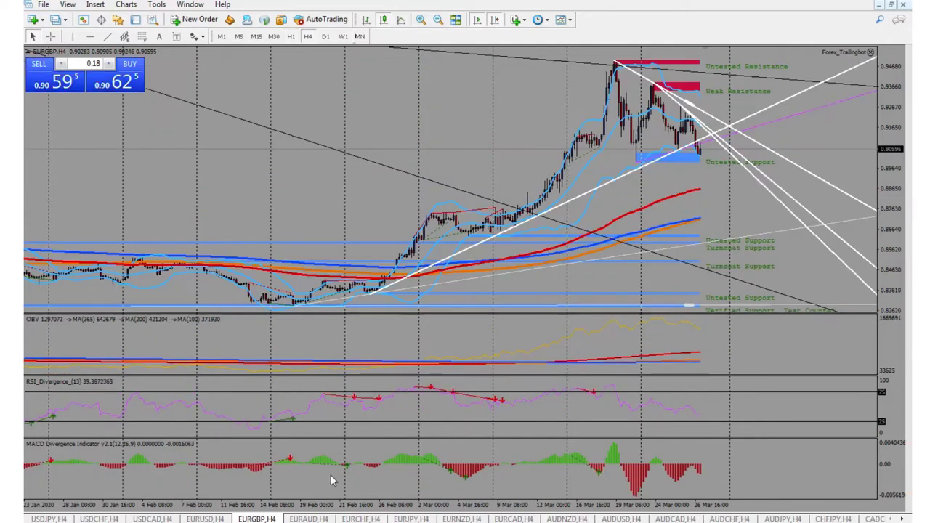
{"action": "left_click", "coordinate": [318, 518]}
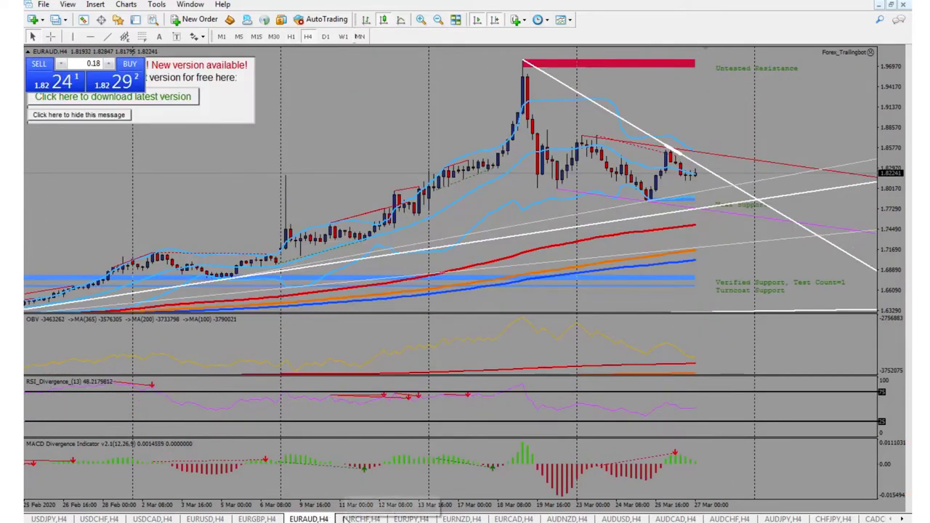
Zoom out EURAUD and view it on H1, dismissing the bearish divergence alert, then open EURCHF H4.
{"action": "left_click", "coordinate": [438, 20]}
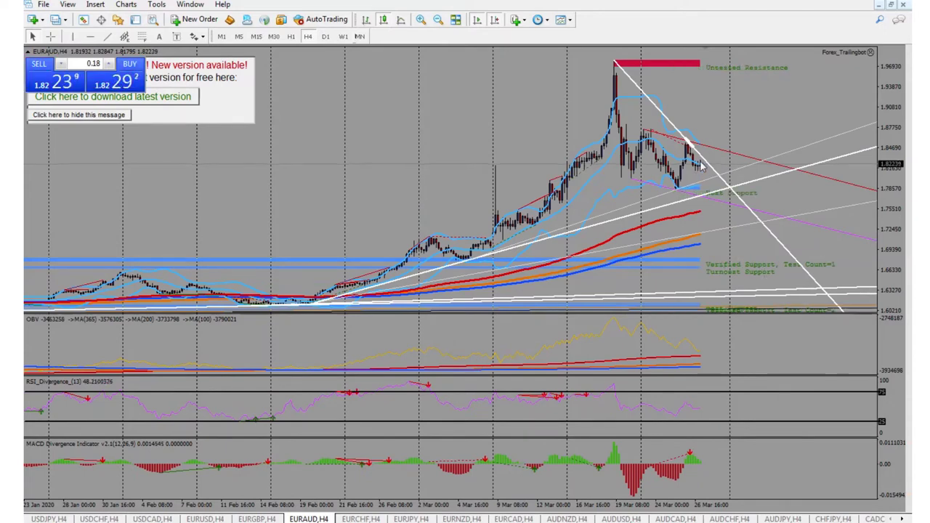
{"action": "left_click", "coordinate": [293, 36]}
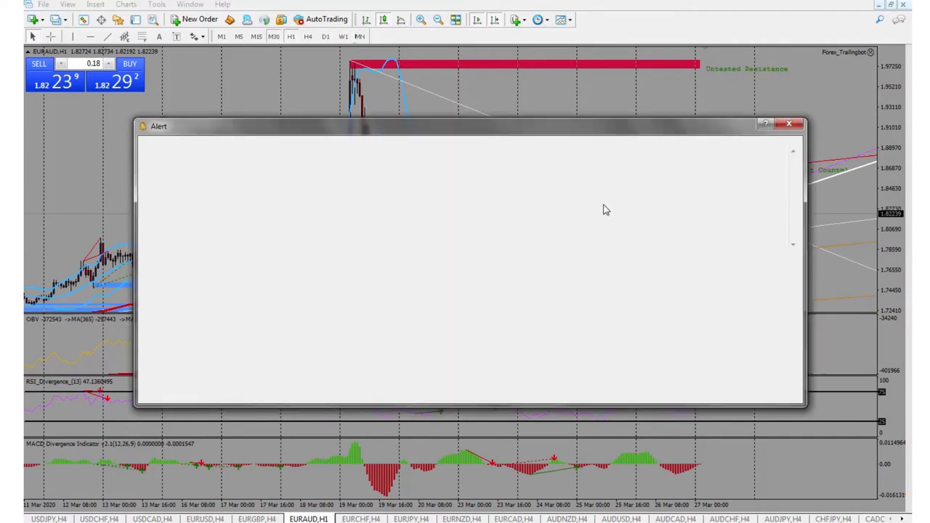
{"action": "left_click", "coordinate": [472, 334]}
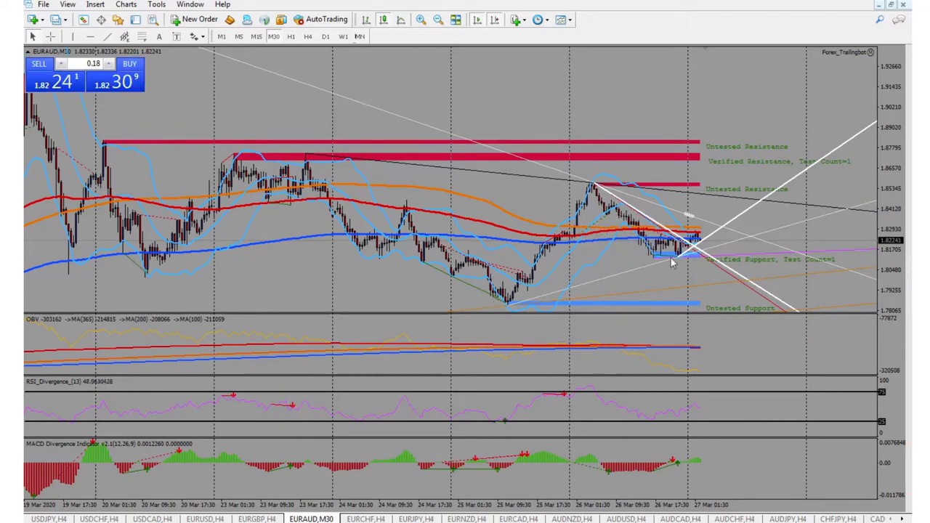
{"action": "left_click", "coordinate": [294, 37]}
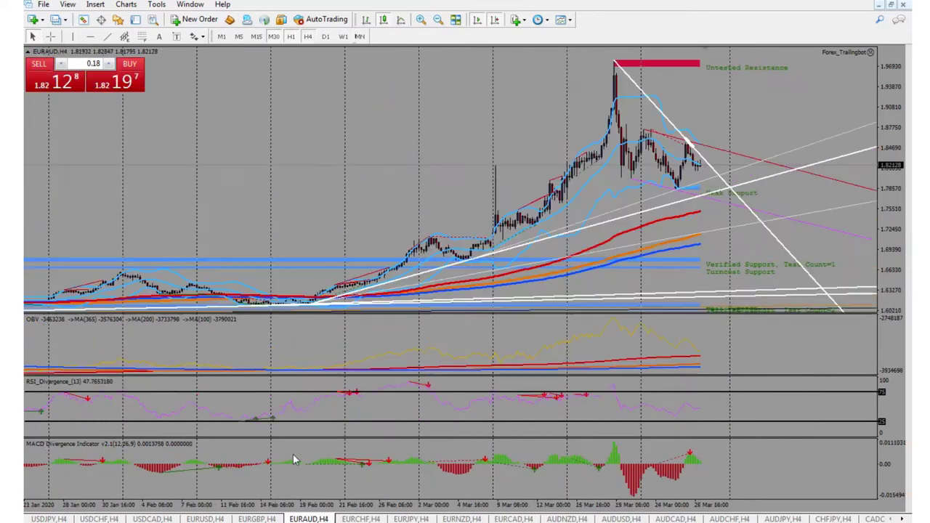
{"action": "left_click", "coordinate": [356, 518]}
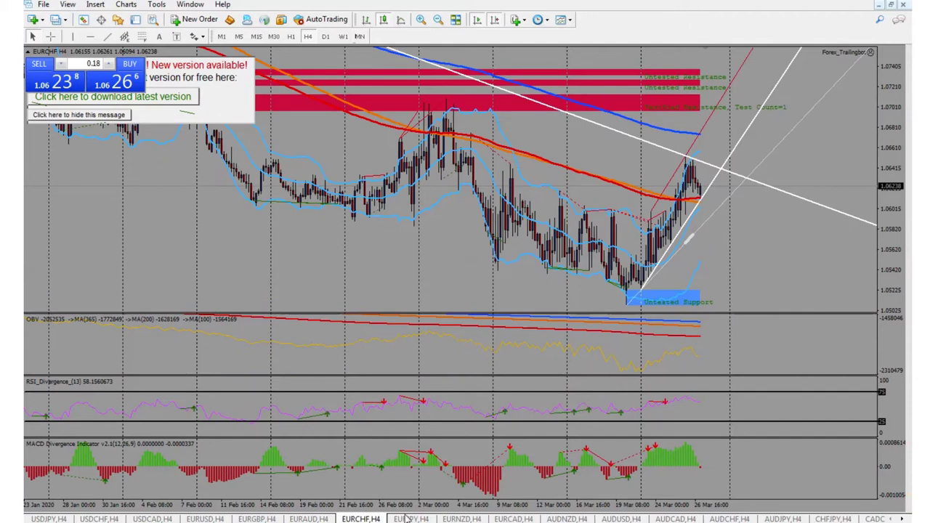
Flip through the EURJPY, EURNZD and EURCAD four-hour charts.
{"action": "left_click", "coordinate": [408, 518]}
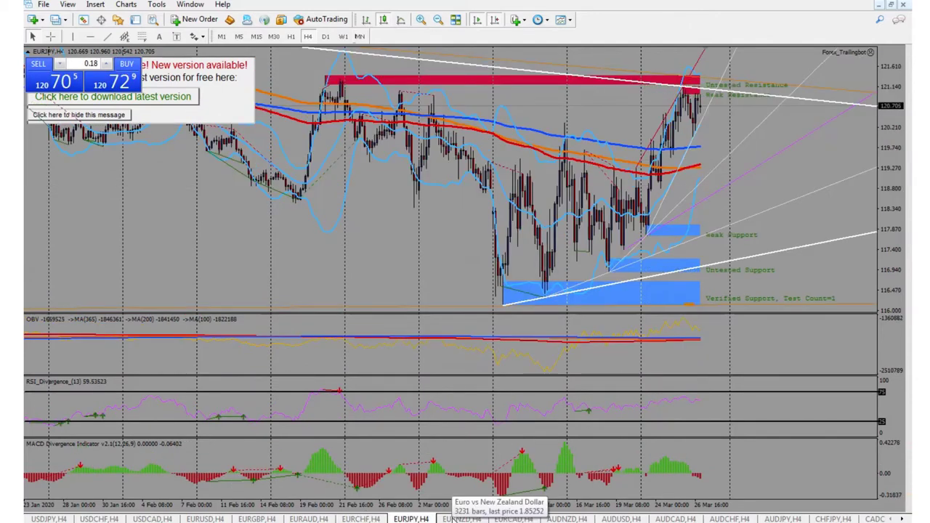
{"action": "left_click", "coordinate": [452, 518]}
{"action": "left_click", "coordinate": [513, 518]}
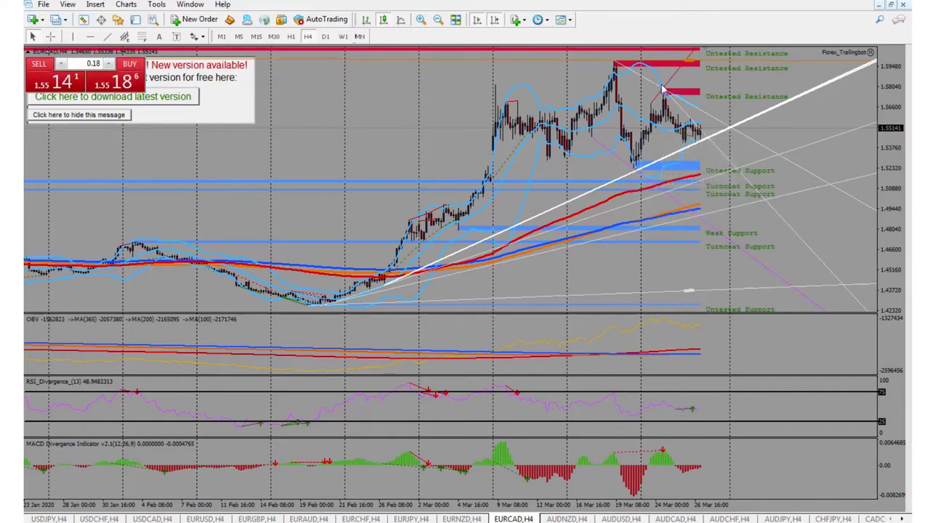
Check EURCAD on H1 and back on H4, then move to the AUDNZD and AUDUSD H4 charts.
{"action": "left_click", "coordinate": [292, 38]}
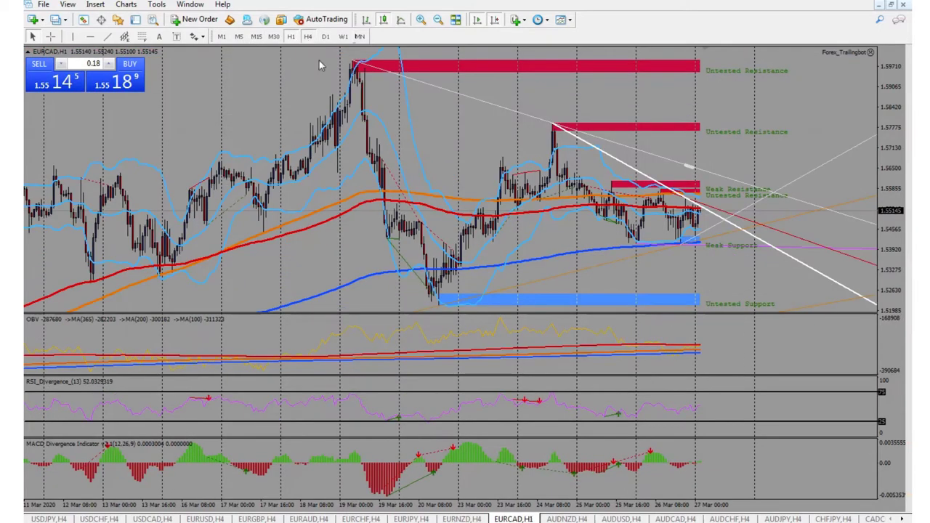
{"action": "left_click", "coordinate": [307, 37]}
{"action": "left_click", "coordinate": [566, 518]}
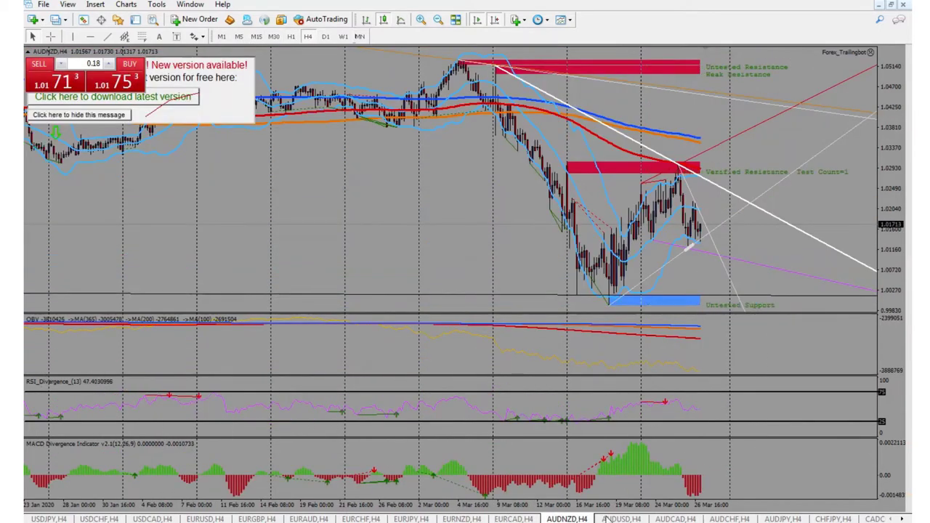
{"action": "left_click", "coordinate": [618, 518]}
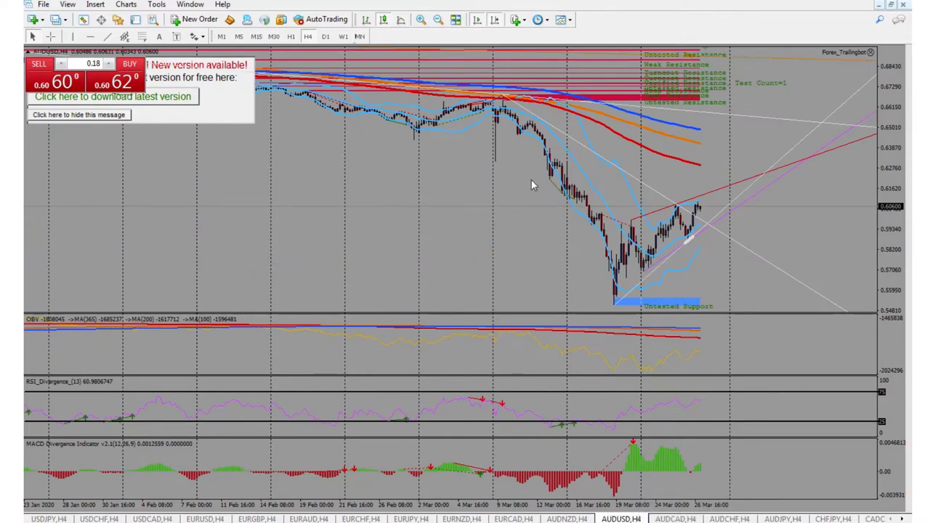
View AUDUSD on H1, M30 and M15, return it to H4, then open AUDCAD H4.
{"action": "left_click", "coordinate": [291, 37]}
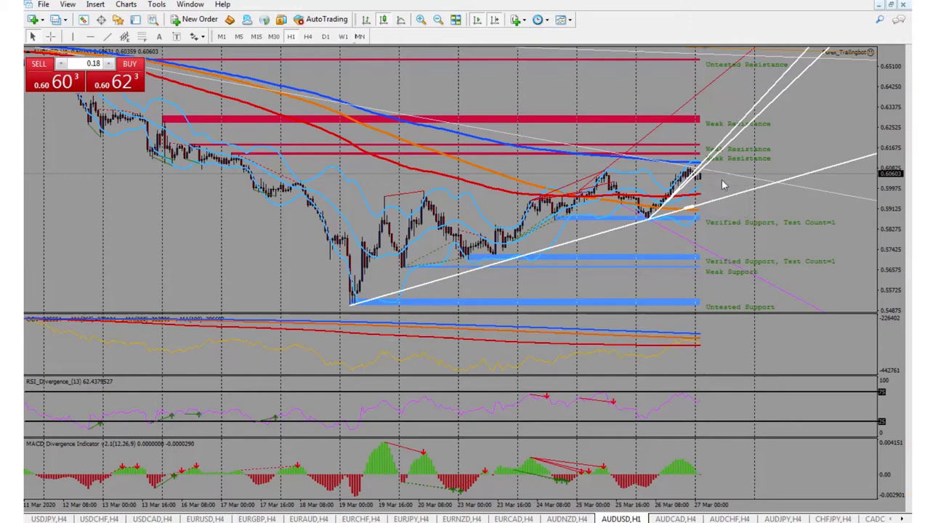
{"action": "left_click", "coordinate": [274, 36]}
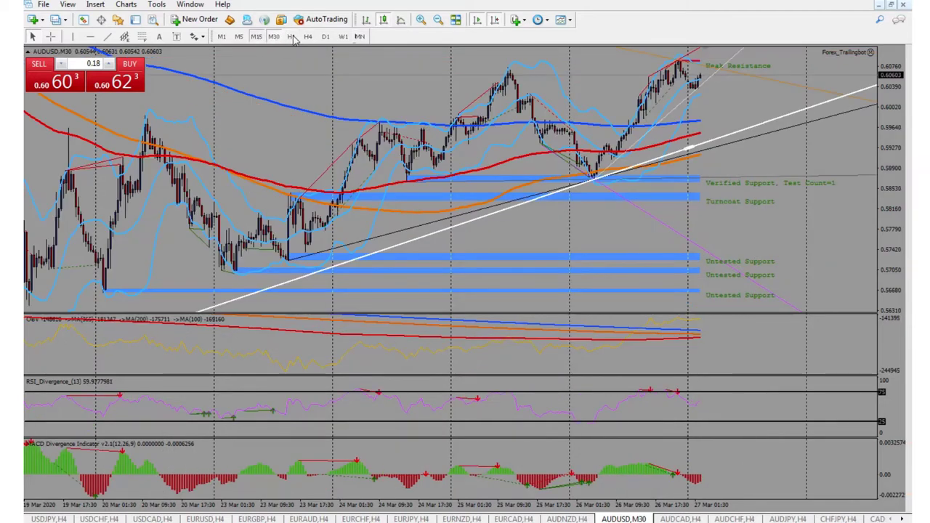
{"action": "left_click", "coordinate": [256, 36]}
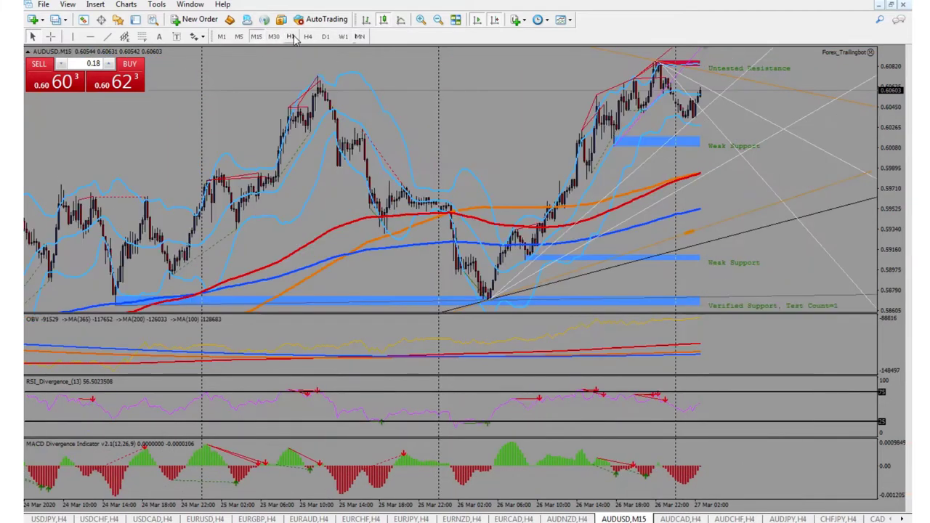
{"action": "left_click", "coordinate": [307, 37]}
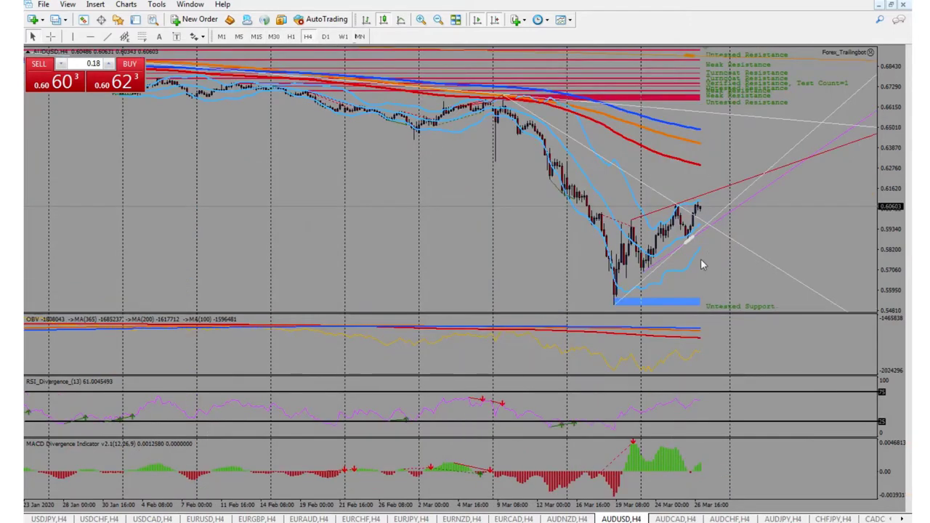
{"action": "left_click", "coordinate": [676, 518]}
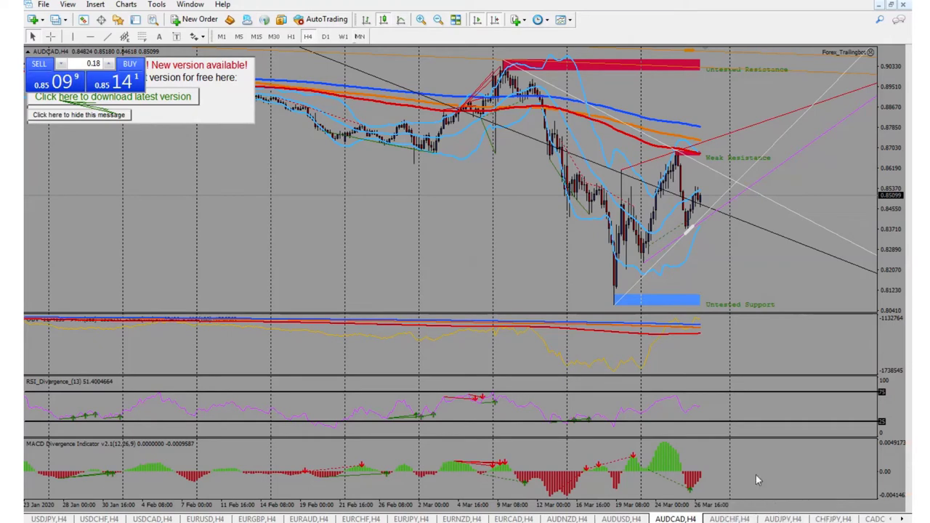
Page through the AUDCHF, AUDJPY, CHFJPY and CADCHF charts, scrolling the tab strip onward.
{"action": "left_click", "coordinate": [729, 519]}
{"action": "left_click", "coordinate": [782, 519]}
{"action": "left_click", "coordinate": [834, 519]}
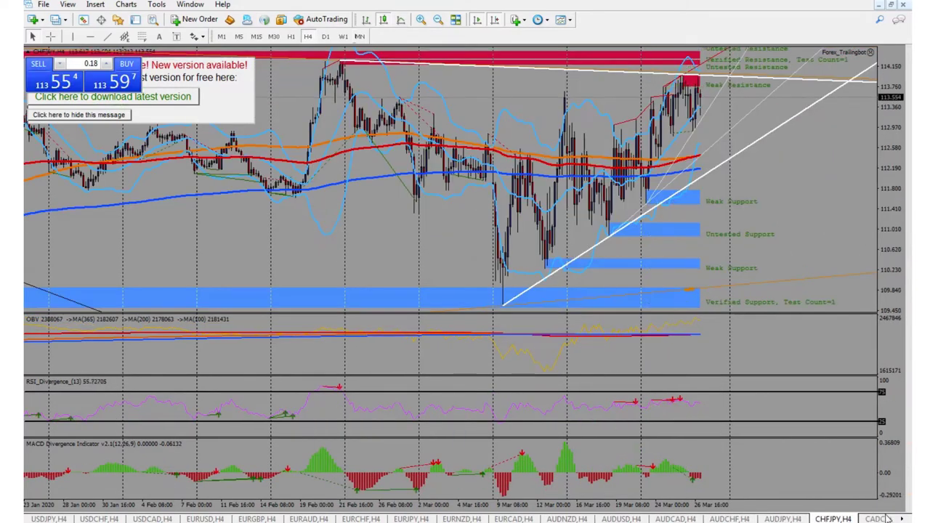
{"action": "left_click", "coordinate": [877, 519]}
{"action": "left_click", "coordinate": [901, 518]}
{"action": "left_click", "coordinate": [901, 519]}
{"action": "left_click", "coordinate": [901, 519]}
{"action": "left_click", "coordinate": [901, 519]}
{"action": "left_click", "coordinate": [902, 519]}
{"action": "left_click", "coordinate": [902, 519]}
{"action": "left_click", "coordinate": [901, 518]}
{"action": "left_click", "coordinate": [902, 518]}
{"action": "left_click", "coordinate": [901, 518]}
{"action": "left_click", "coordinate": [901, 519]}
{"action": "left_click", "coordinate": [901, 518]}
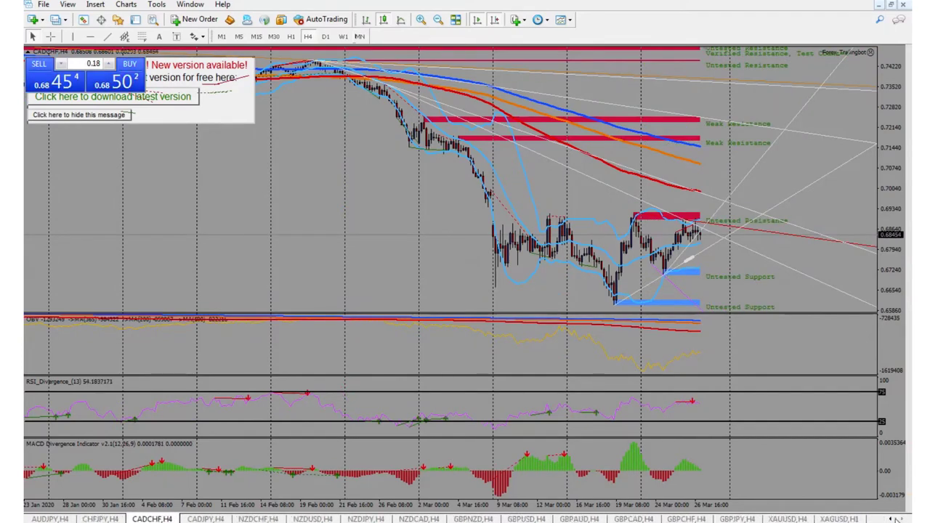
Step through the CADJPY, NZD and GBP pair charts, including a brief GBPCAD look, settling on GBPAUD.
{"action": "left_click", "coordinate": [218, 518]}
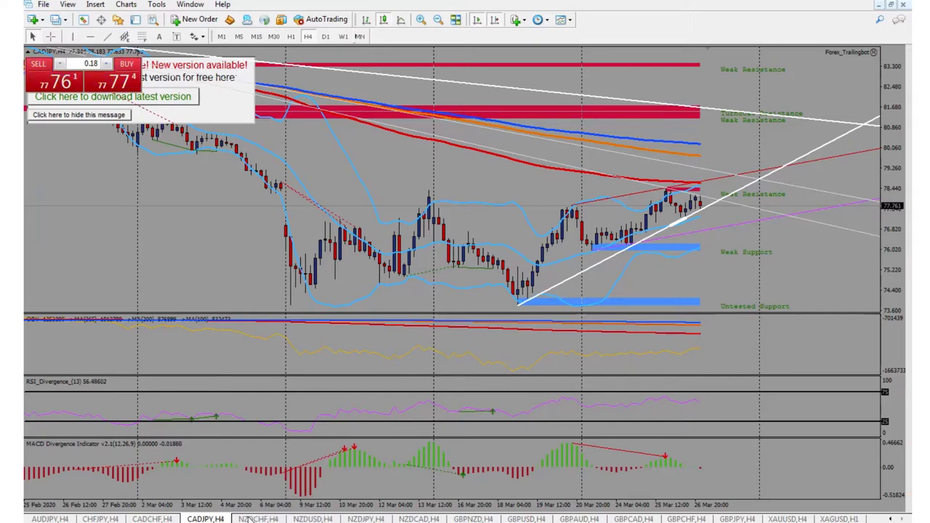
{"action": "left_click", "coordinate": [253, 519]}
{"action": "left_click", "coordinate": [299, 519]}
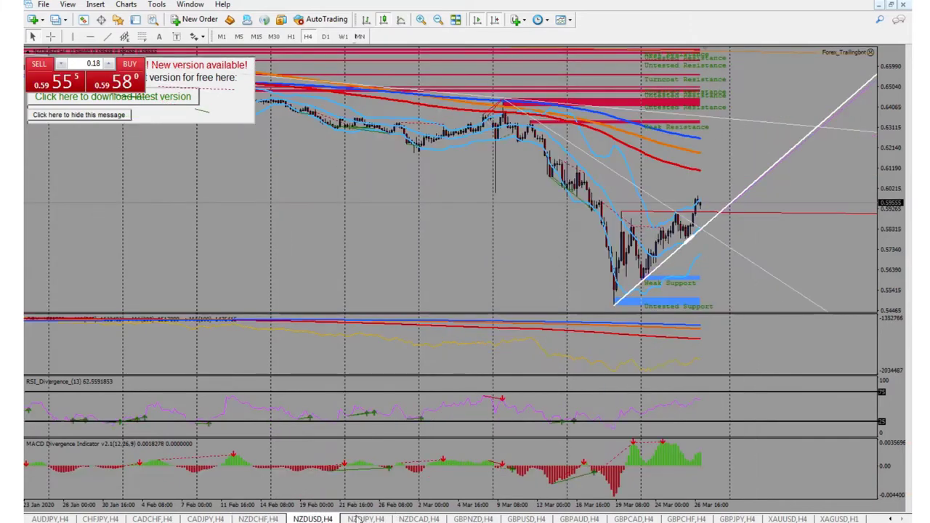
{"action": "left_click", "coordinate": [357, 519]}
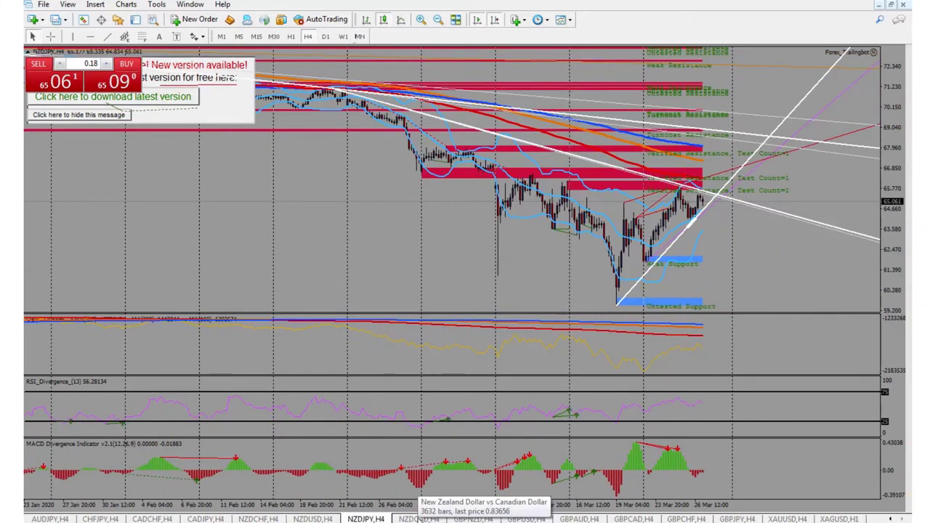
{"action": "left_click", "coordinate": [418, 519]}
{"action": "left_click", "coordinate": [473, 518]}
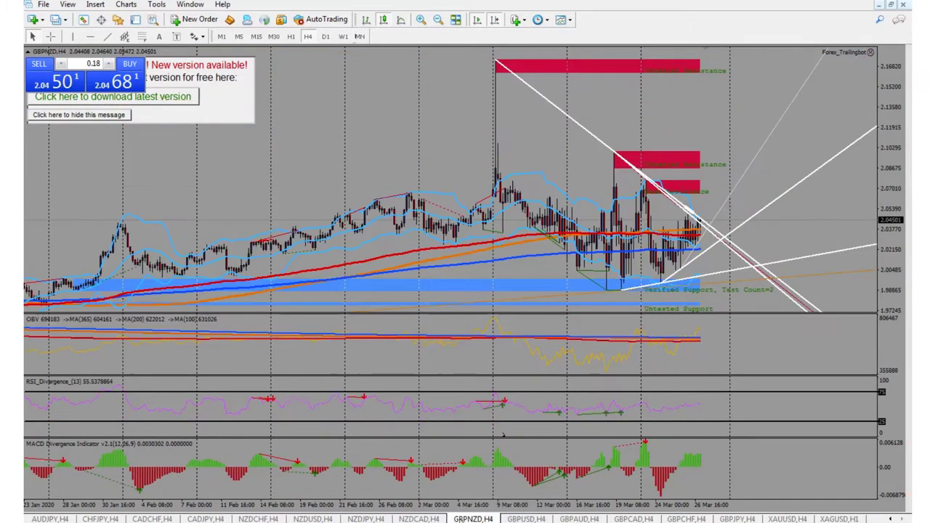
{"action": "left_click", "coordinate": [541, 518]}
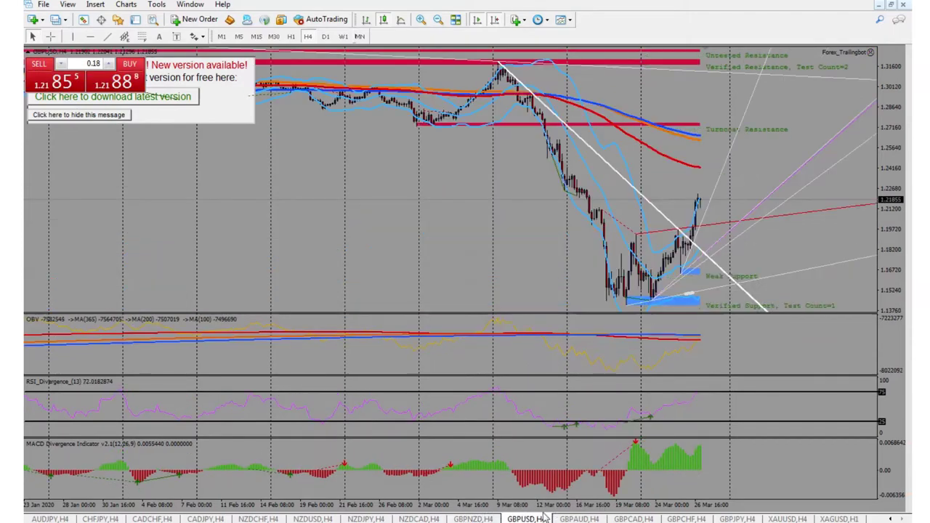
{"action": "left_click", "coordinate": [583, 519]}
{"action": "left_click", "coordinate": [629, 518]}
{"action": "left_click", "coordinate": [579, 518]}
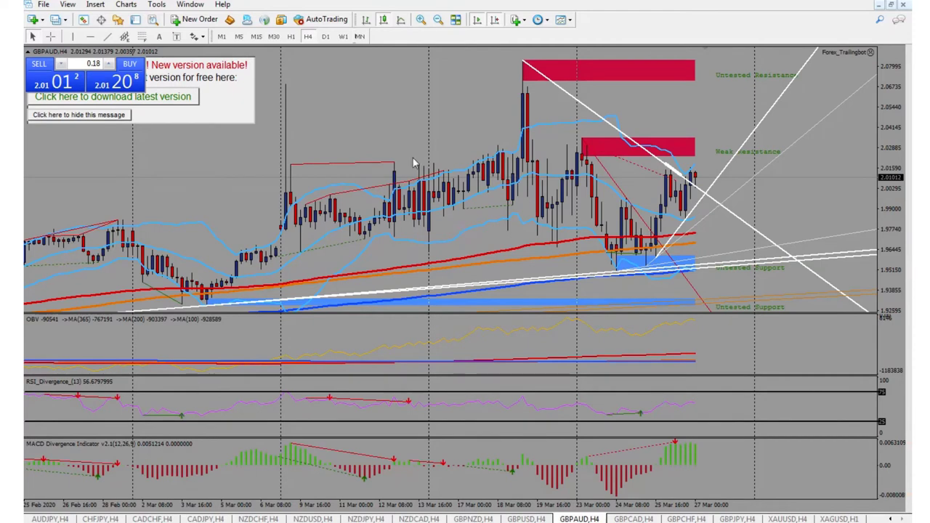
Step GBPAUD down from H1 to M5, zoom out, then back up to H1.
{"action": "left_click", "coordinate": [291, 36]}
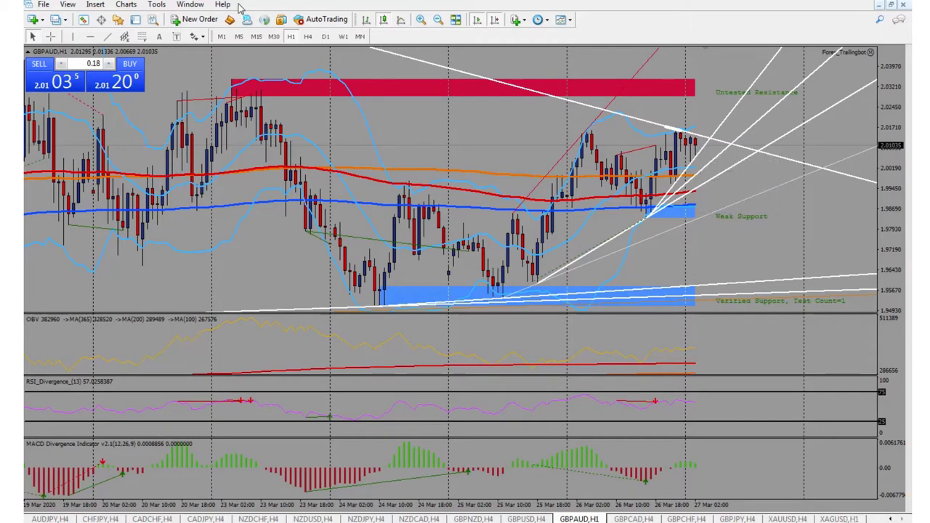
{"action": "left_click", "coordinate": [273, 37]}
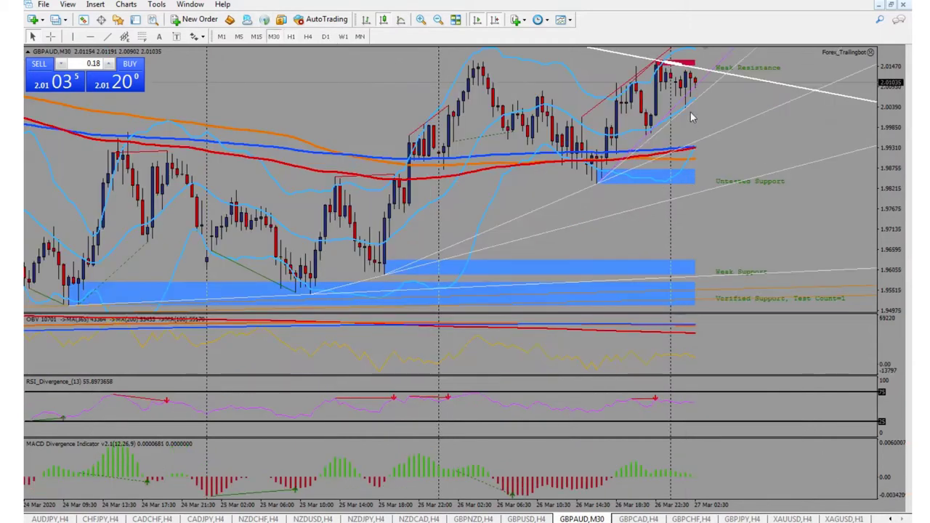
{"action": "left_click", "coordinate": [255, 36]}
{"action": "left_click", "coordinate": [239, 36]}
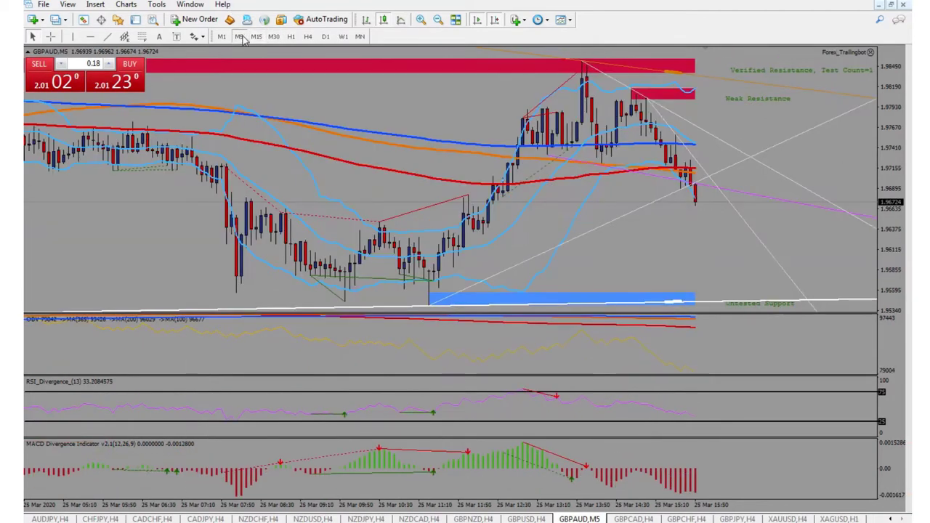
{"action": "left_click", "coordinate": [438, 20]}
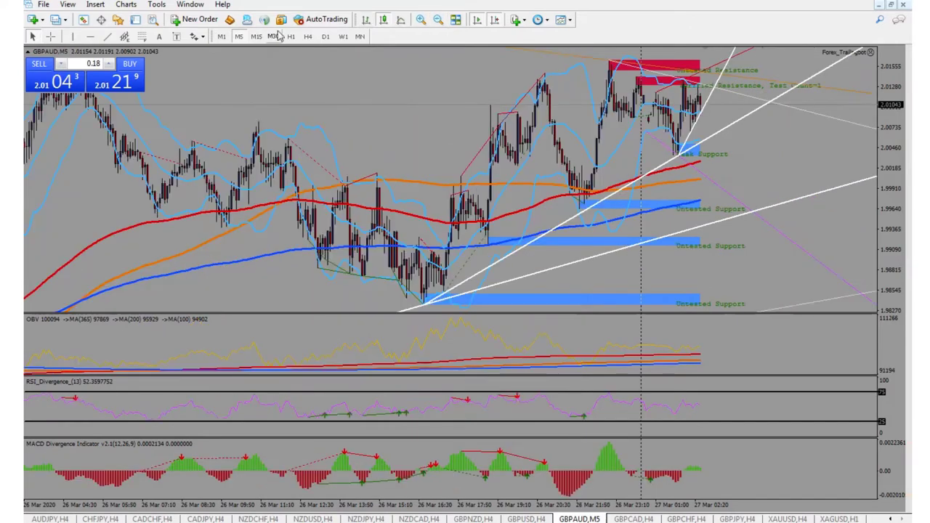
{"action": "left_click", "coordinate": [261, 39]}
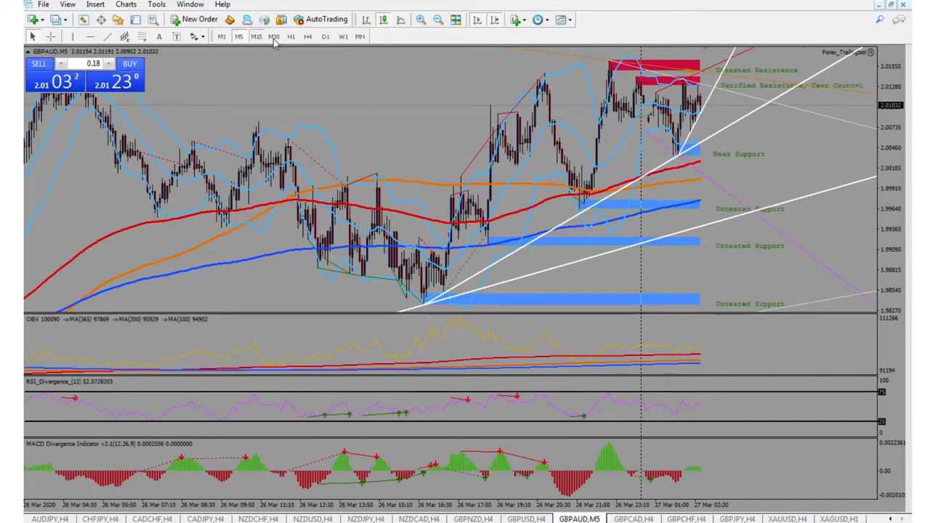
{"action": "left_click", "coordinate": [274, 37]}
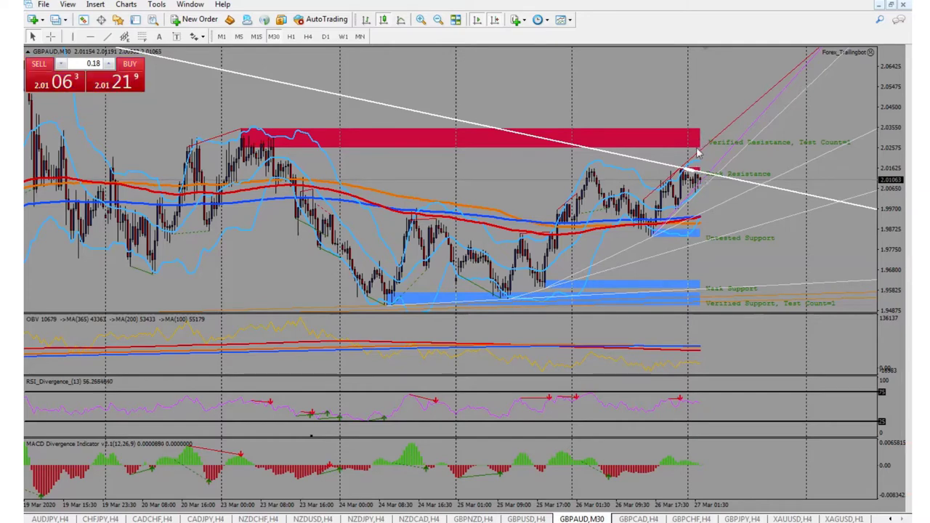
{"action": "left_click", "coordinate": [291, 36]}
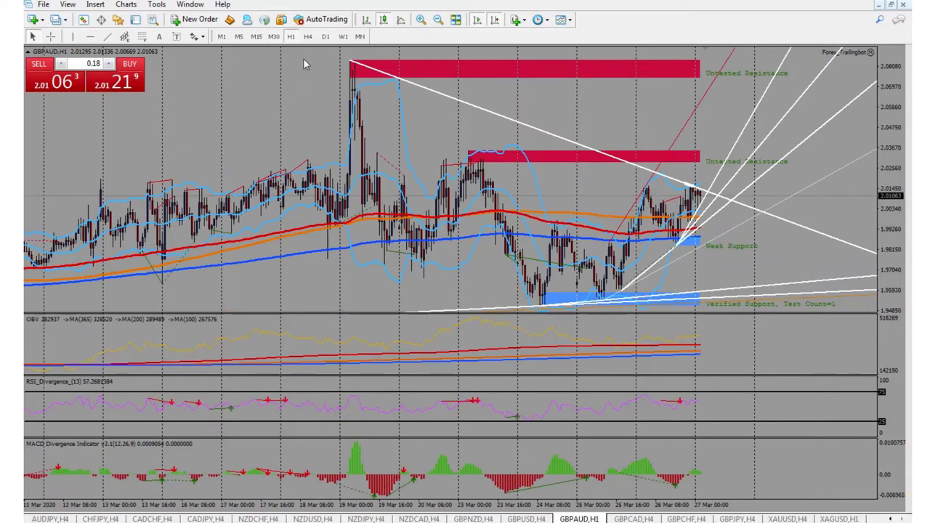
Measure GBPAUD's rise to about 2.0715 with the crosshair, then view H4 and D1.
{"action": "left_click", "coordinate": [50, 36]}
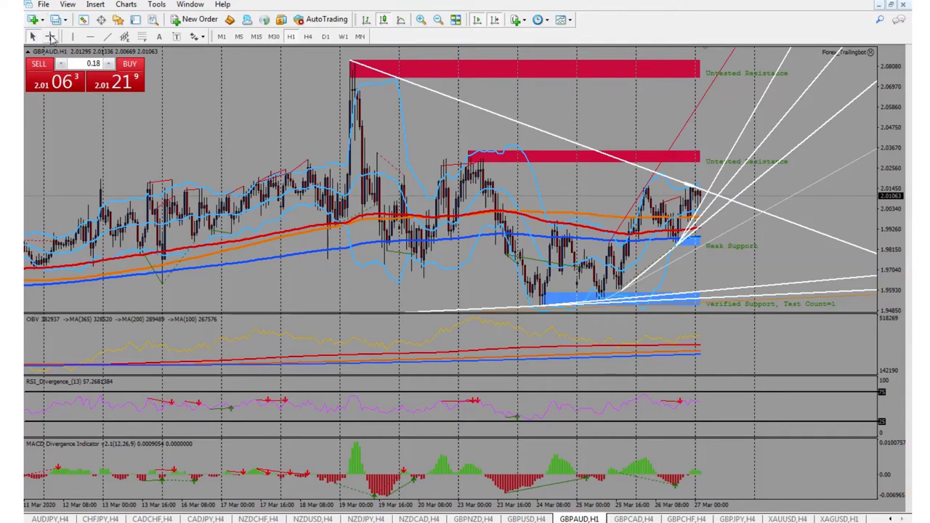
{"action": "left_click_drag", "start_coordinate": [702, 194], "coordinate": [700, 85]}
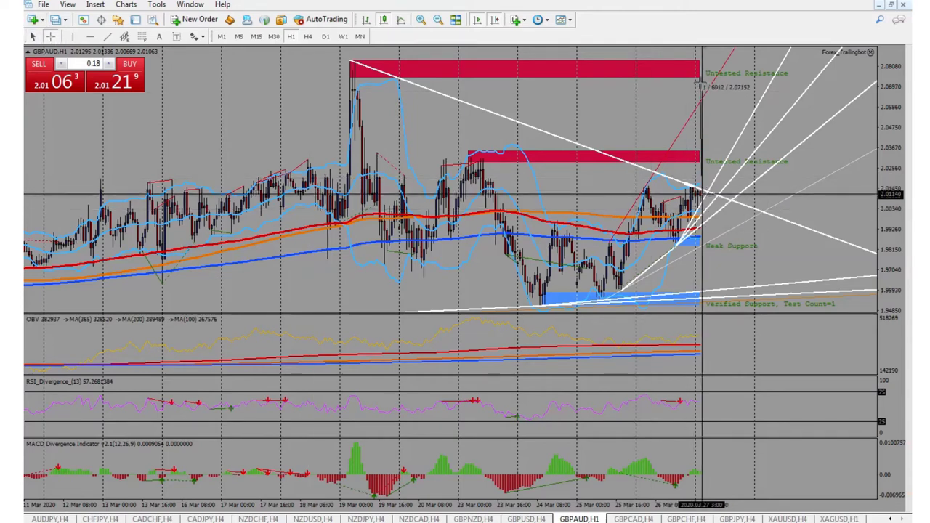
{"action": "left_click_drag", "start_coordinate": [700, 86], "coordinate": [700, 86]}
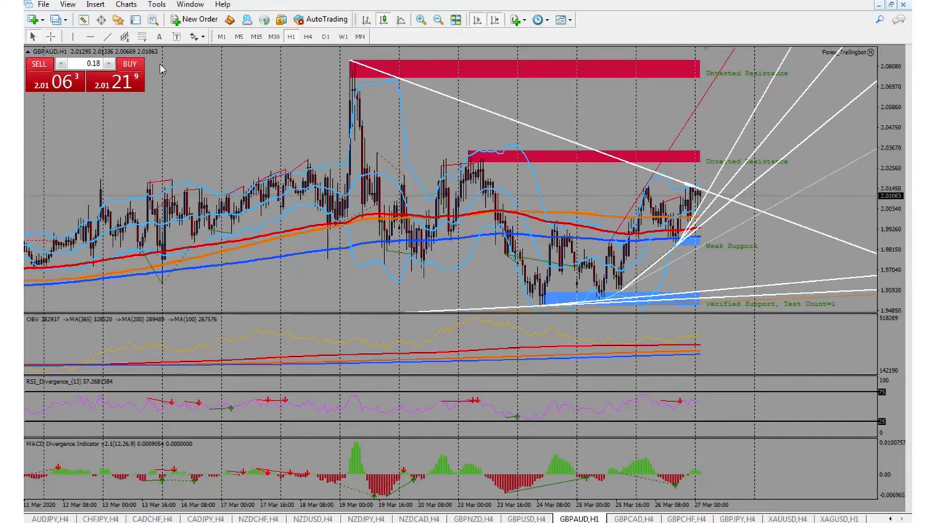
{"action": "left_click", "coordinate": [308, 36]}
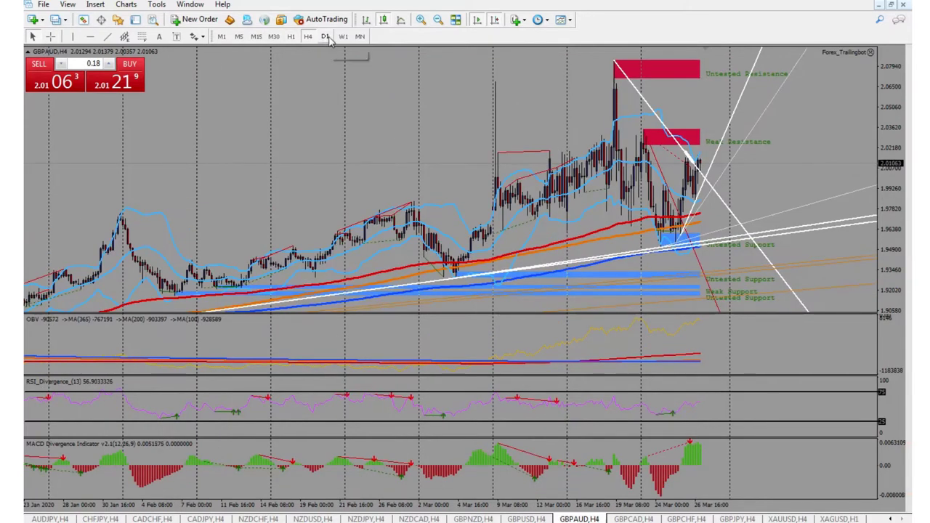
{"action": "left_click", "coordinate": [326, 37]}
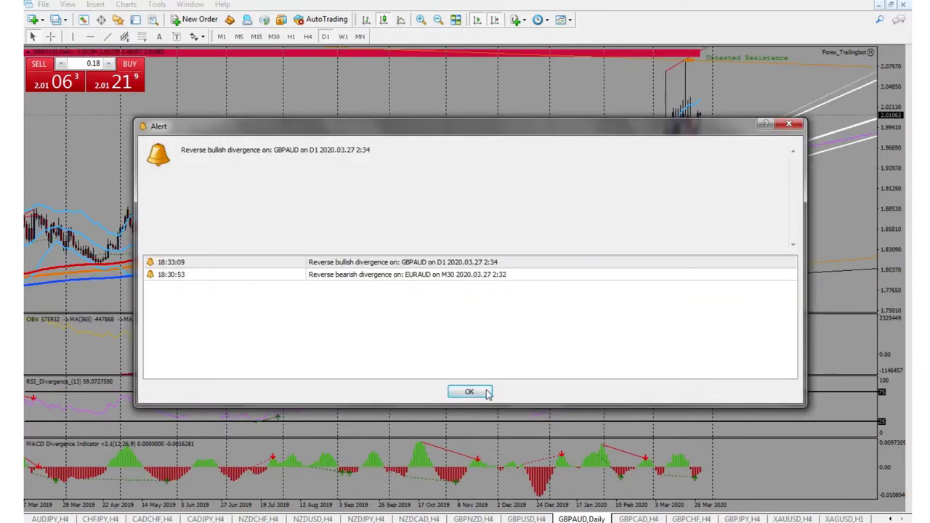
Dismiss the alert, recheck GBPAUD on H4, H1 and H4, then view GBPCAD on H1.
{"action": "left_click", "coordinate": [470, 392]}
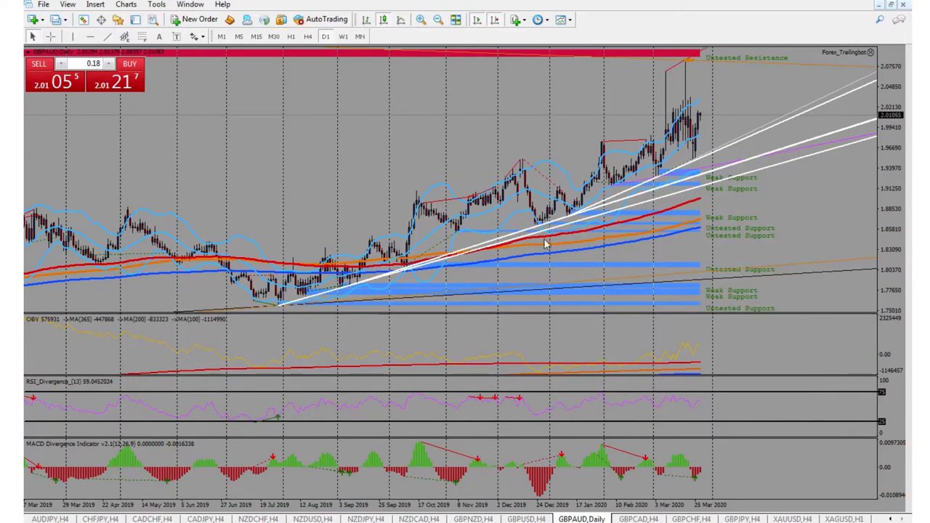
{"action": "left_click", "coordinate": [308, 37]}
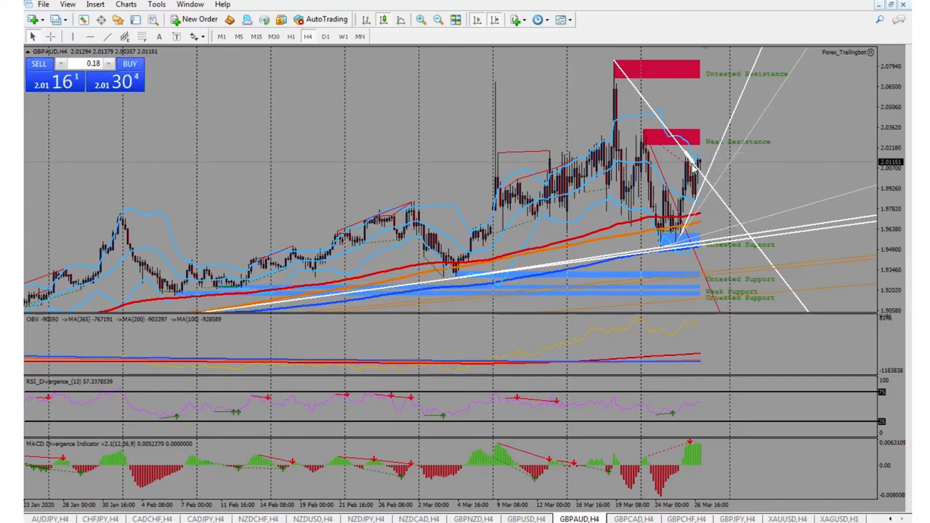
{"action": "left_click", "coordinate": [290, 37]}
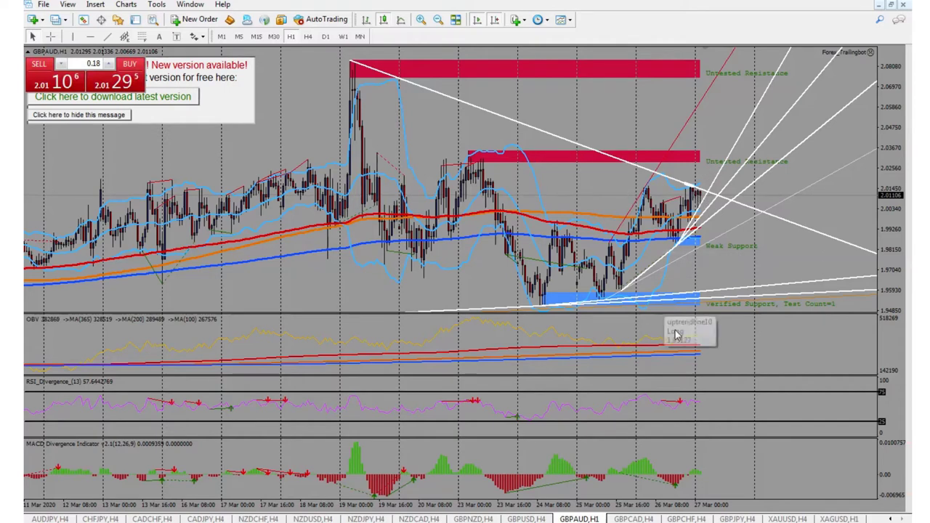
{"action": "left_click", "coordinate": [309, 36]}
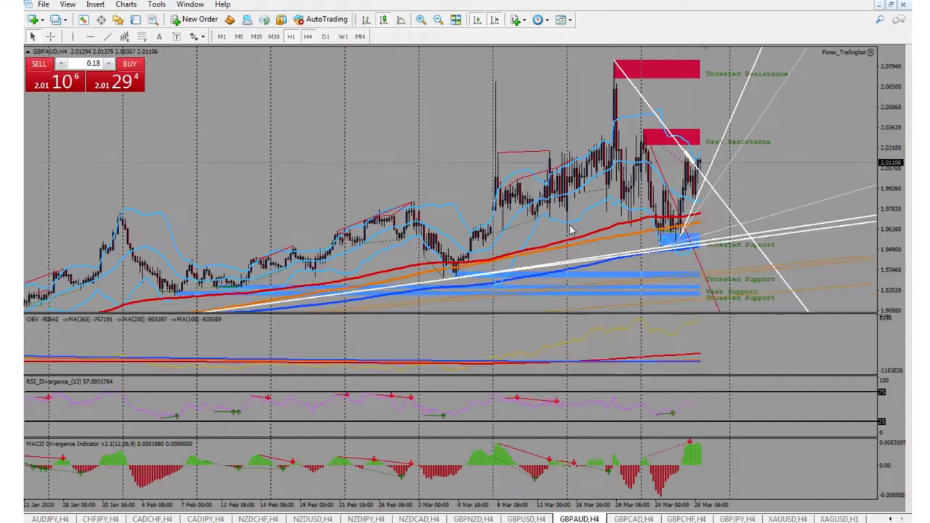
{"action": "left_click", "coordinate": [650, 517]}
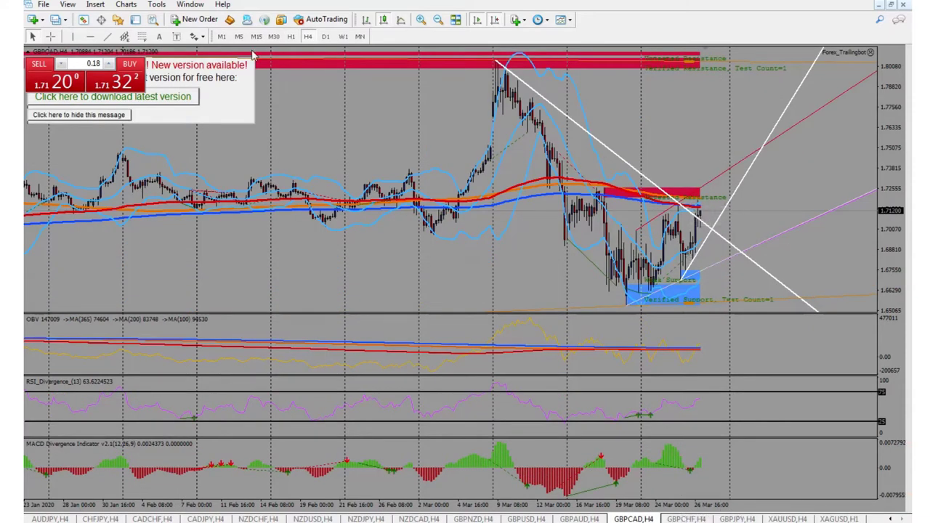
{"action": "left_click", "coordinate": [289, 36]}
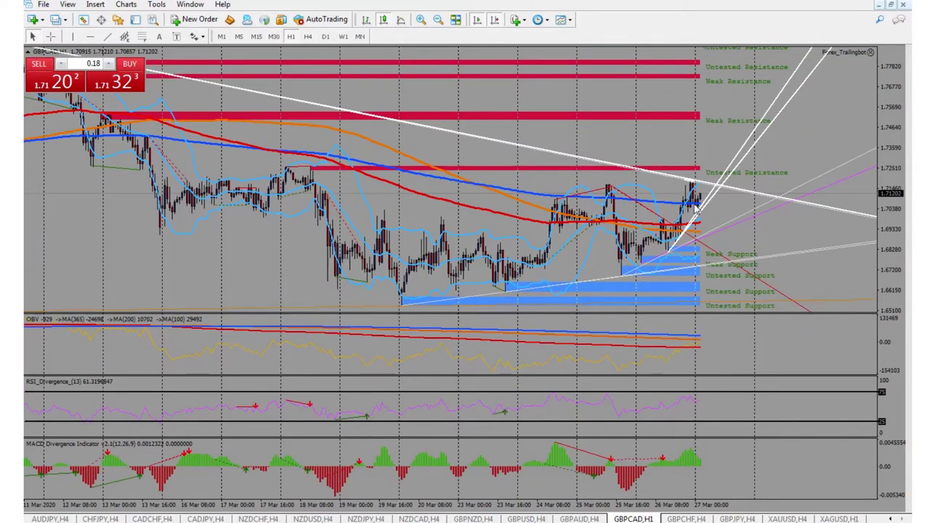
View GBPCAD on M30, dismiss the divergence alert, then return it to H4.
{"action": "left_click", "coordinate": [273, 37]}
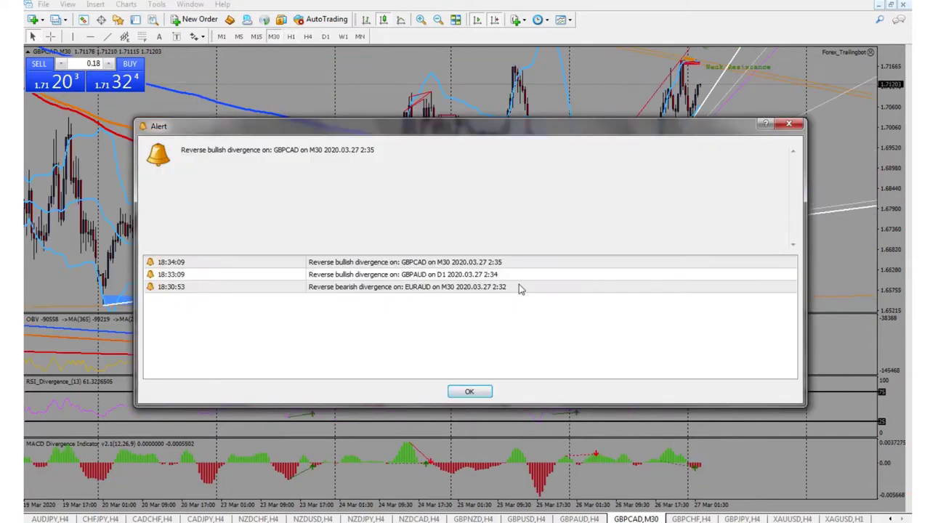
{"action": "left_click", "coordinate": [485, 396]}
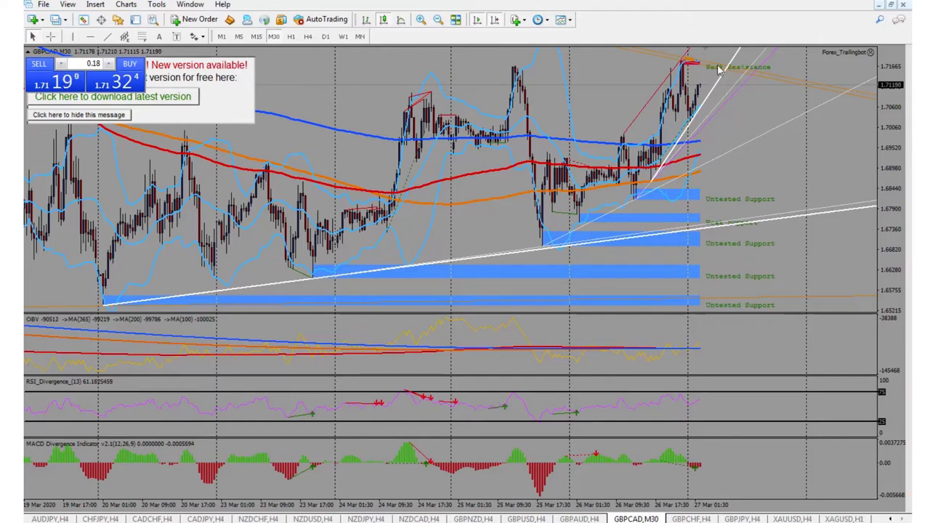
{"action": "left_click", "coordinate": [307, 37]}
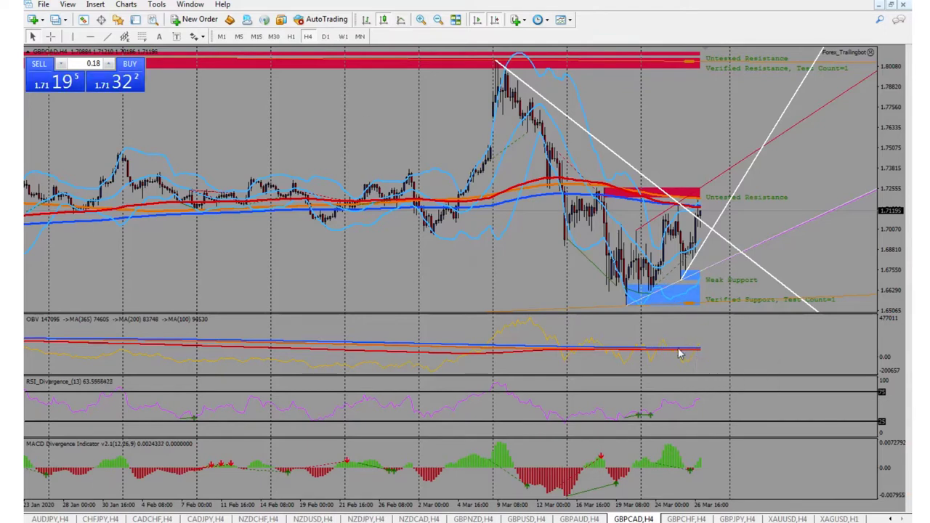
Flip through GBPCHF, GBPJPY, XAUUSD and XAGUSD, zooming silver, then return via XAUUSD to GBPJPY.
{"action": "left_click", "coordinate": [686, 518]}
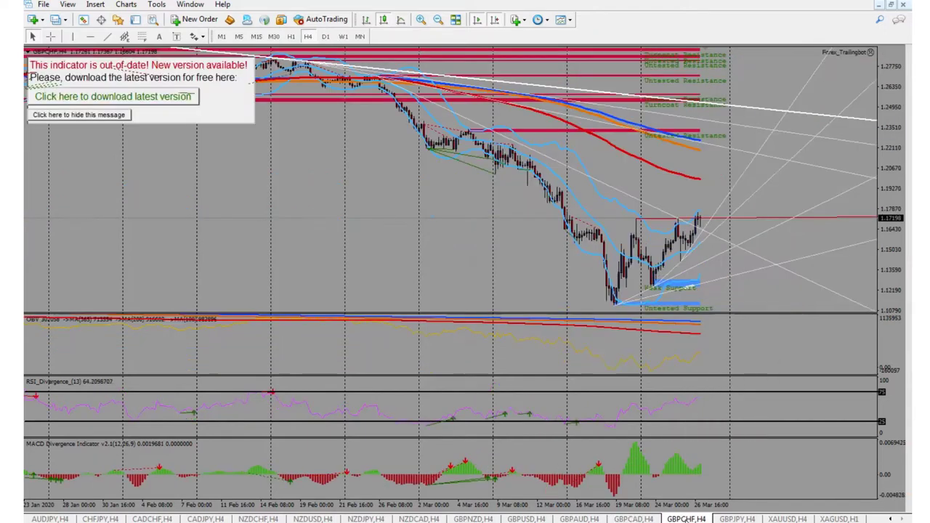
{"action": "left_click", "coordinate": [738, 519]}
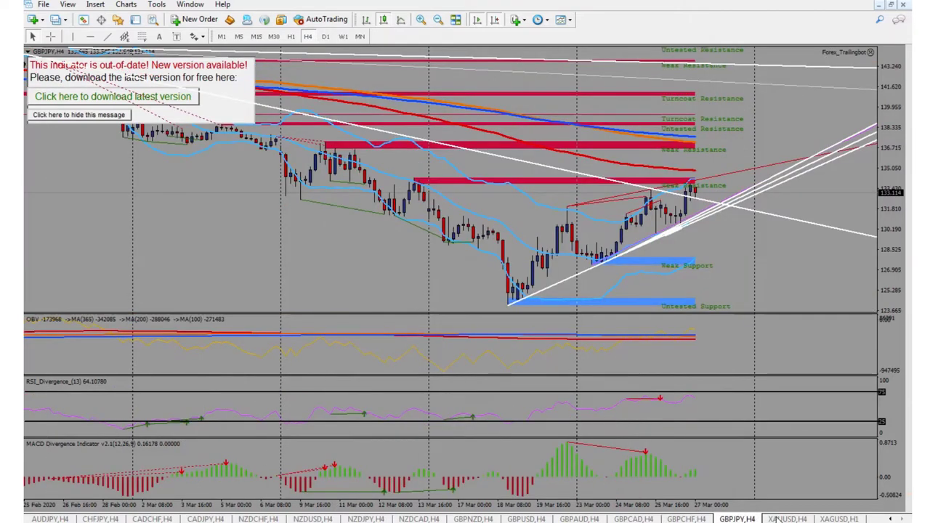
{"action": "left_click", "coordinate": [778, 518]}
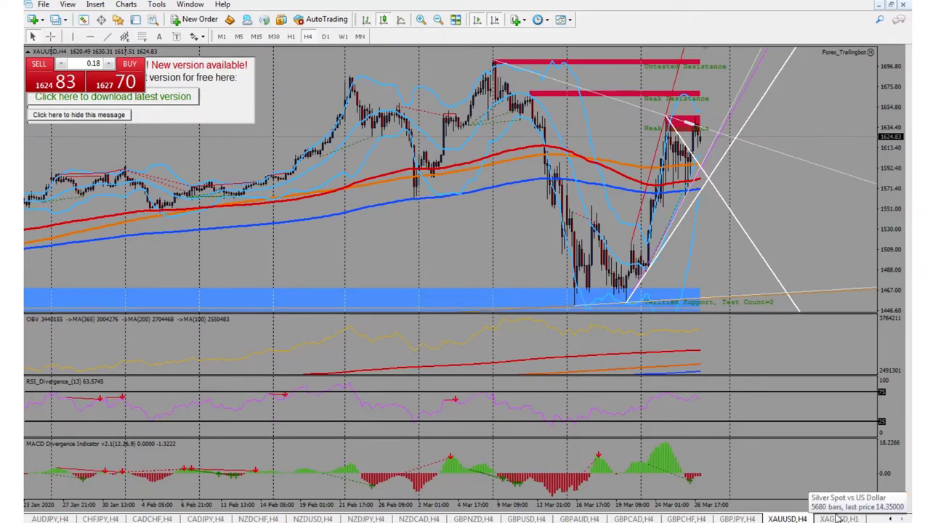
{"action": "left_click", "coordinate": [839, 519]}
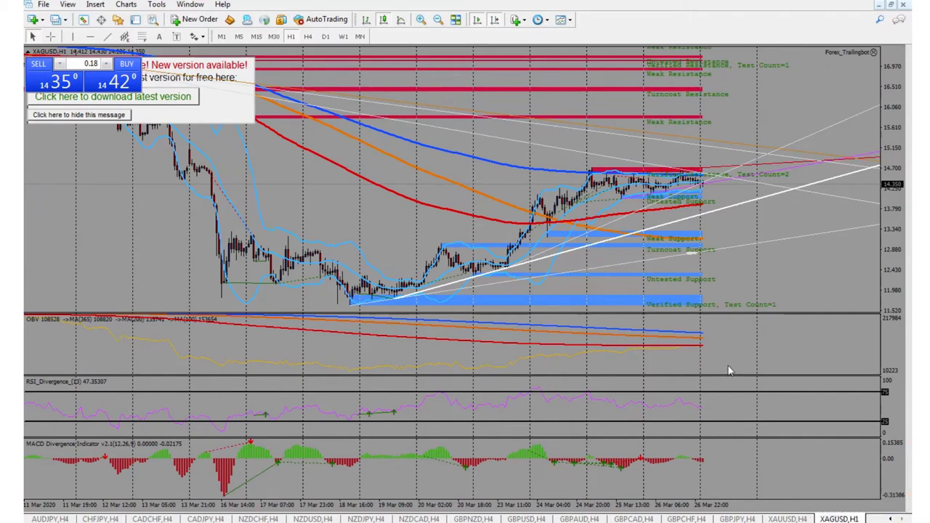
{"action": "left_click", "coordinate": [421, 21]}
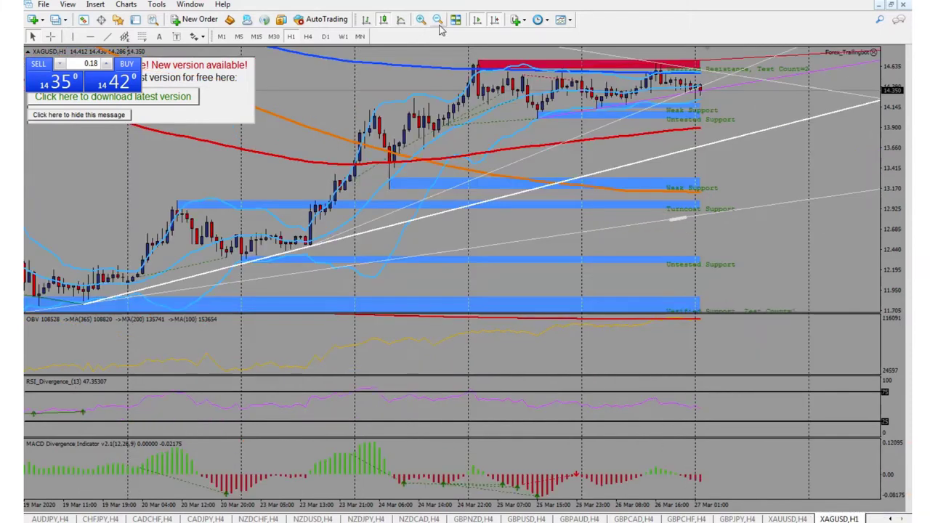
{"action": "left_click", "coordinate": [438, 19]}
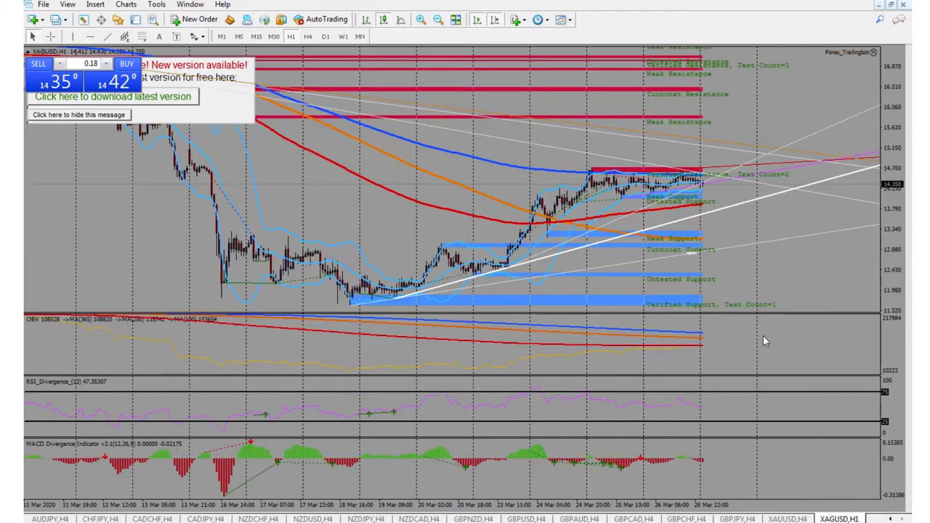
{"action": "left_click", "coordinate": [786, 519]}
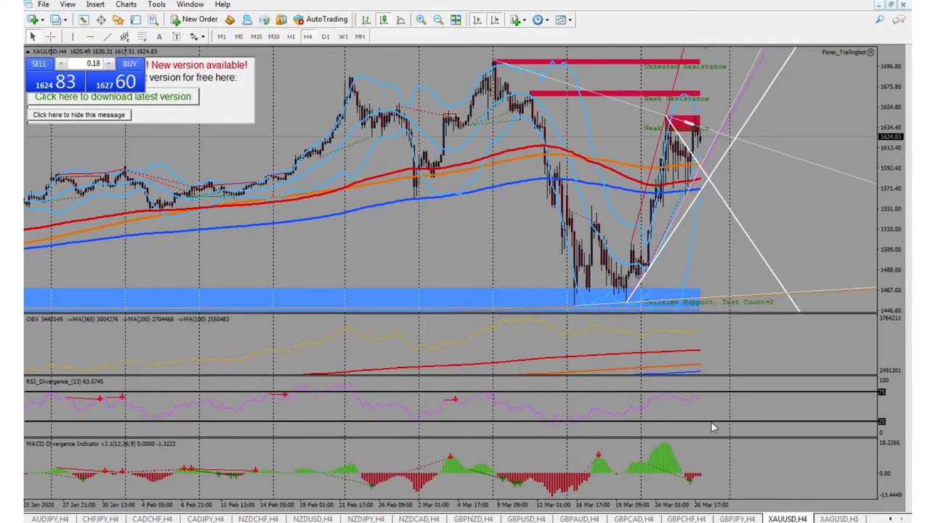
{"action": "left_click", "coordinate": [737, 519]}
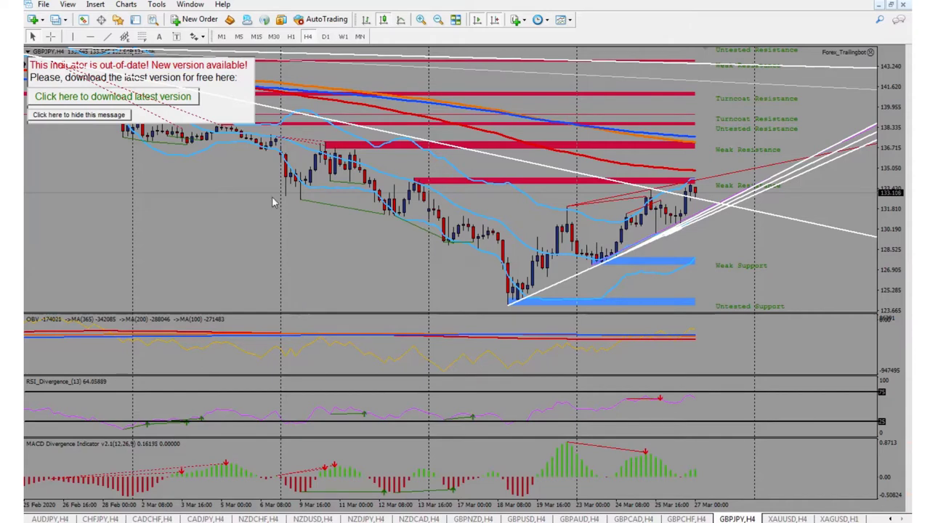
Dismiss the GBPJPY out-of-date indicator message, check the balance in Terminal, then switch to Calculator.
{"action": "left_click", "coordinate": [89, 116]}
{"action": "mouse_move", "coordinate": [130, 340]}
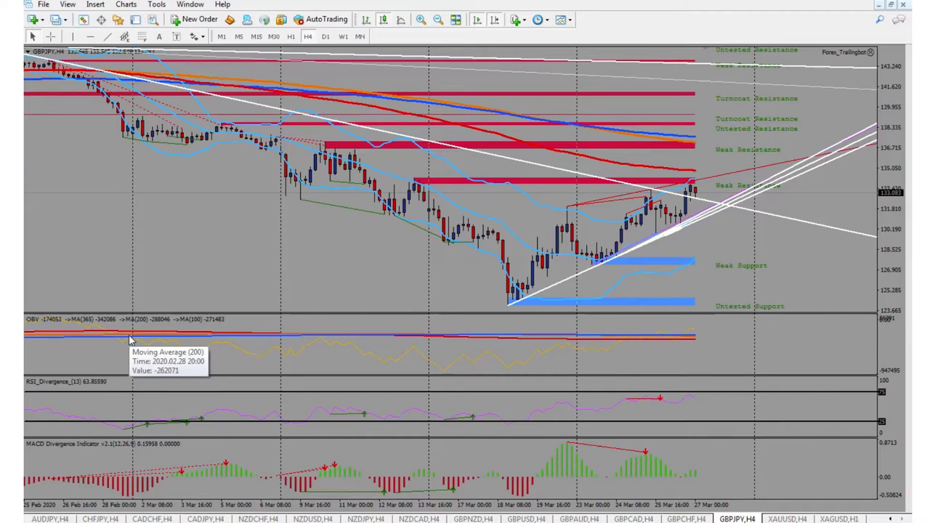
{"action": "key", "text": "ctrl+t"}
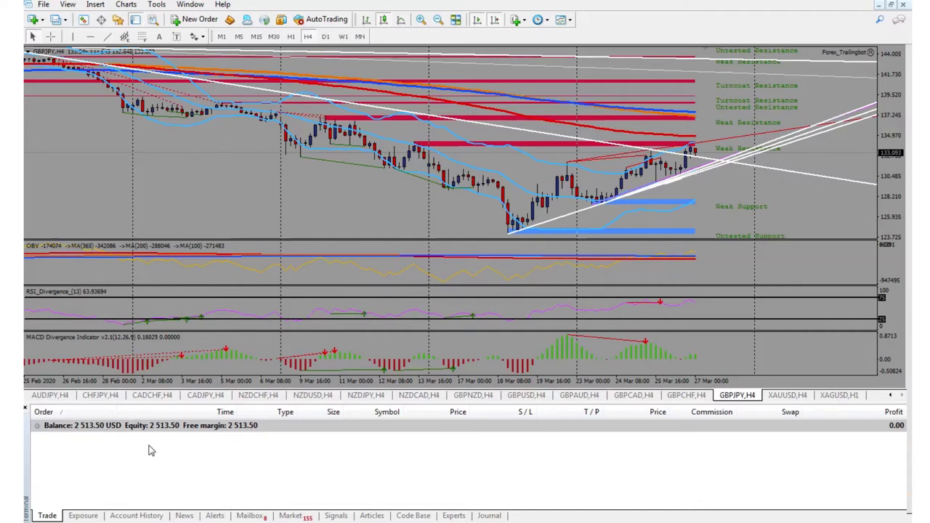
{"action": "key", "text": "ctrl+t"}
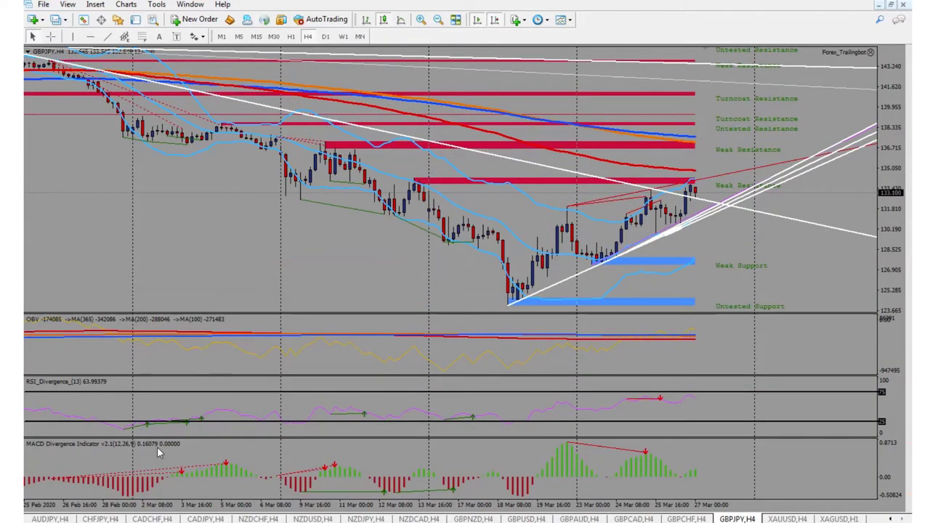
{"action": "mouse_move", "coordinate": [305, 517]}
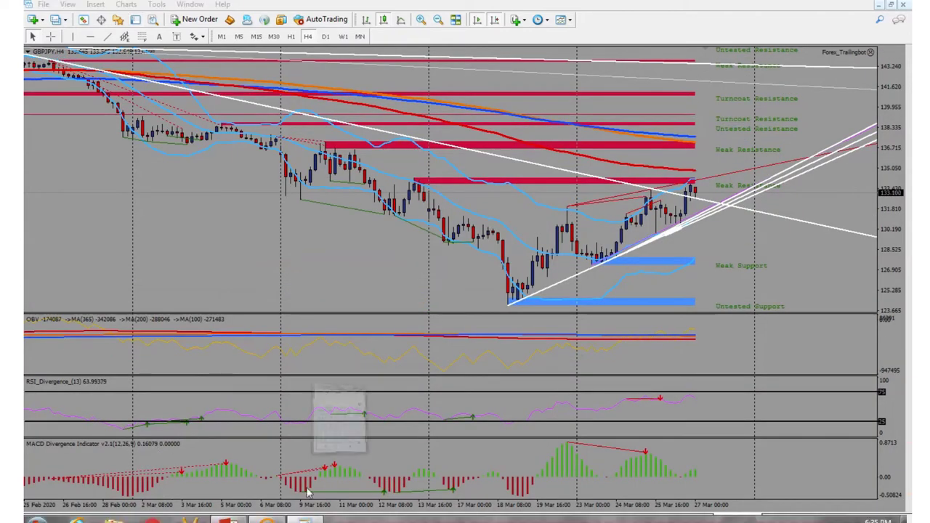
{"action": "left_click", "coordinate": [339, 422]}
{"action": "left_click", "coordinate": [393, 273]}
{"action": "left_click", "coordinate": [417, 274]}
{"action": "type", "text": ".50"}
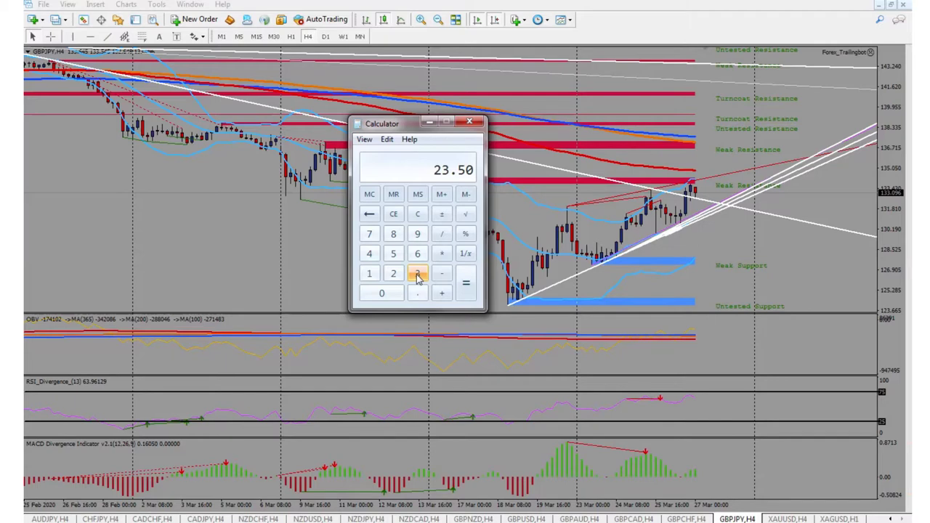
{"action": "key", "text": "Escape"}
{"action": "type", "text": ".01"}
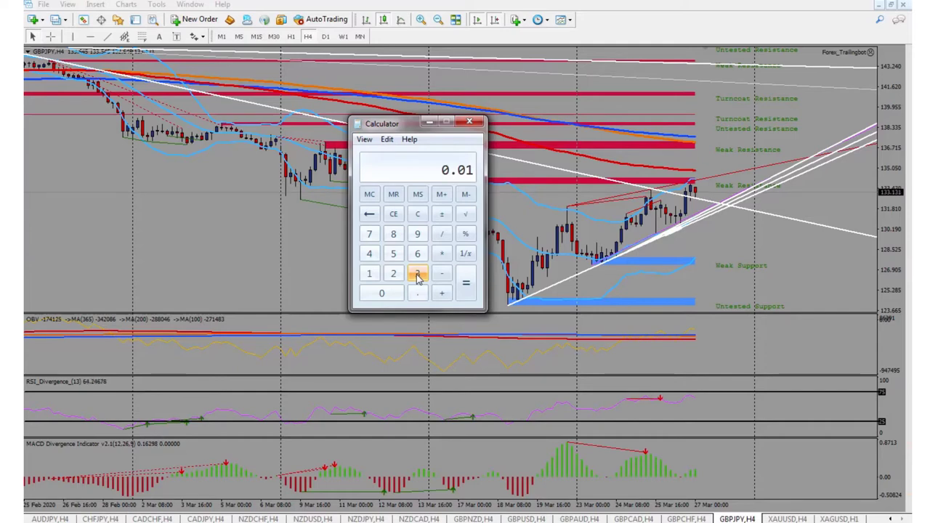
{"action": "type", "text": "50"}
{"action": "key", "text": "BackSpace"}
{"action": "key", "text": "BackSpace"}
{"action": "key", "text": "BackSpace"}
{"action": "key", "text": "BackSpace"}
{"action": "key", "text": "BackSpace"}
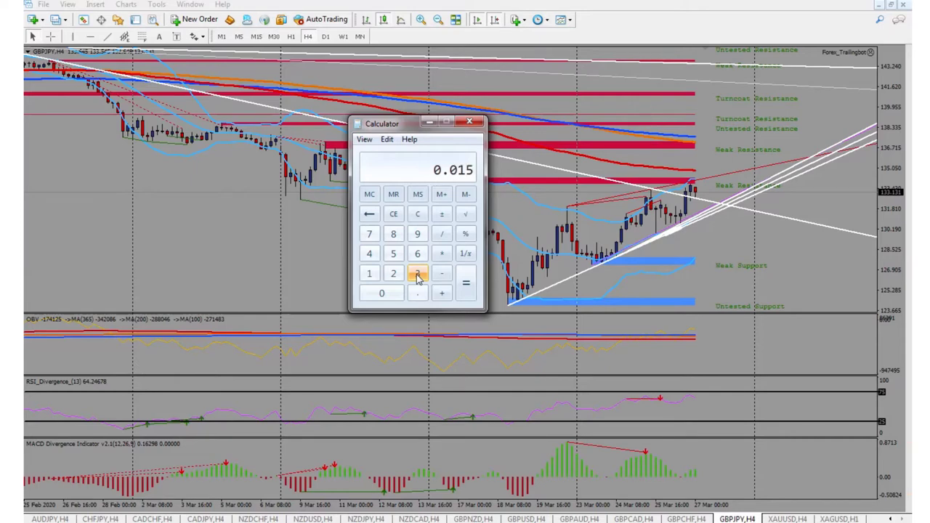
{"action": "type", "text": "50"}
{"action": "key", "text": "BackSpace"}
{"action": "key", "text": "BackSpace"}
{"action": "type", "text": "10"}
{"action": "type", "text": ".0"}
{"action": "type", "text": "2"}
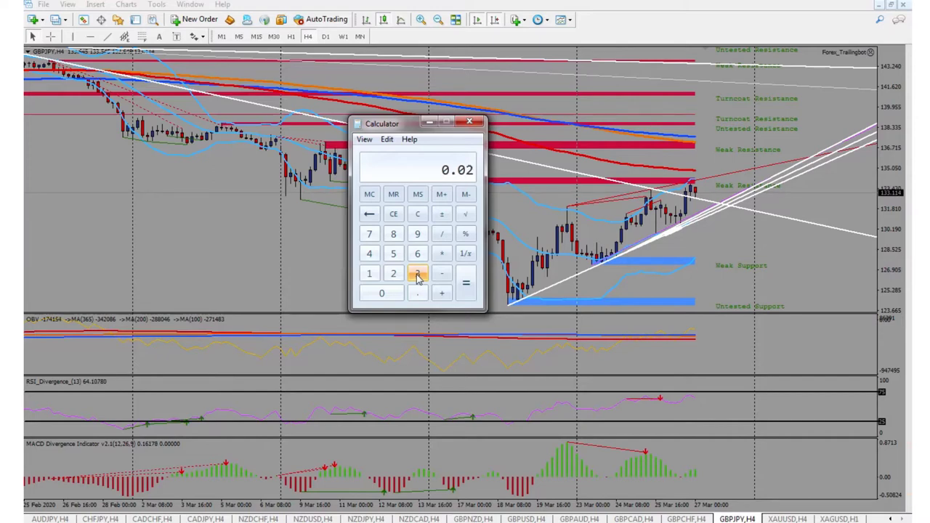
{"action": "key", "text": "BackSpace"}
{"action": "type", "text": "00"}
{"action": "key", "text": "BackSpace"}
{"action": "key", "text": "BackSpace"}
Enter and clear trial values 100, .01, 251 and .25 in Calculator.
{"action": "type", "text": "100"}
{"action": "key", "text": "BackSpace"}
{"action": "key", "text": "BackSpace"}
{"action": "key", "text": "BackSpace"}
{"action": "type", "text": ".01"}
{"action": "key", "text": "BackSpace"}
{"action": "key", "text": "BackSpace"}
{"action": "key", "text": "BackSpace"}
{"action": "type", "text": "251"}
{"action": "key", "text": "BackSpace"}
{"action": "key", "text": "BackSpace"}
{"action": "key", "text": "BackSpace"}
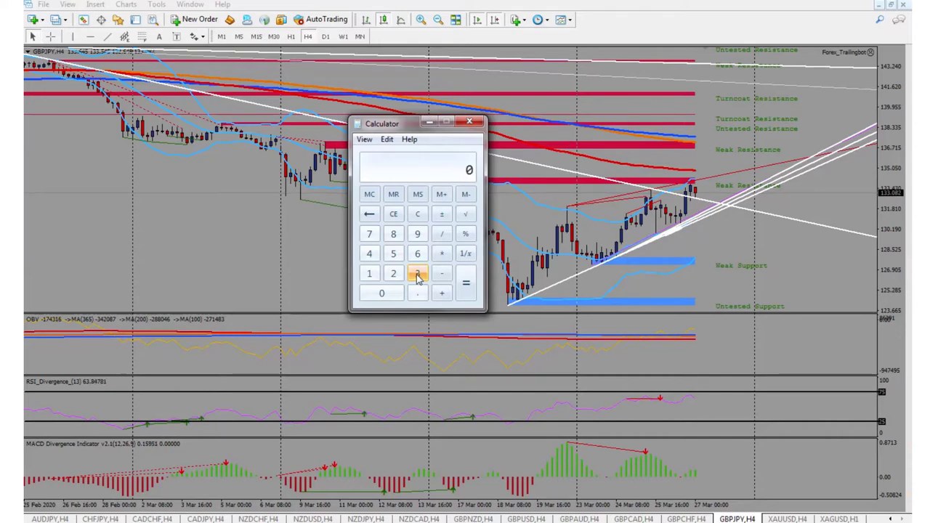
{"action": "type", "text": ".25"}
{"action": "key", "text": "Escape"}
Compute 2500 * 0.05 in Calculator, getting 125.
{"action": "type", "text": "2500 "}
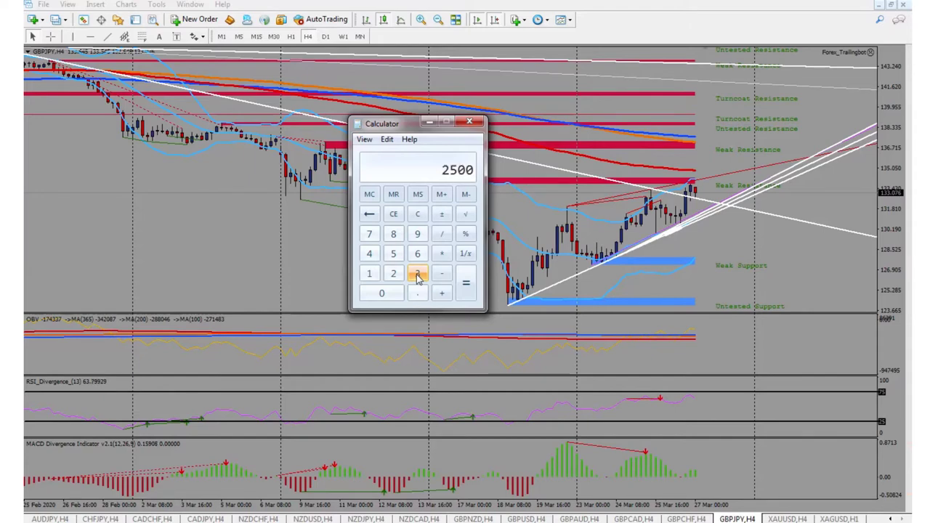
{"action": "type", "text": "* 0.05"}
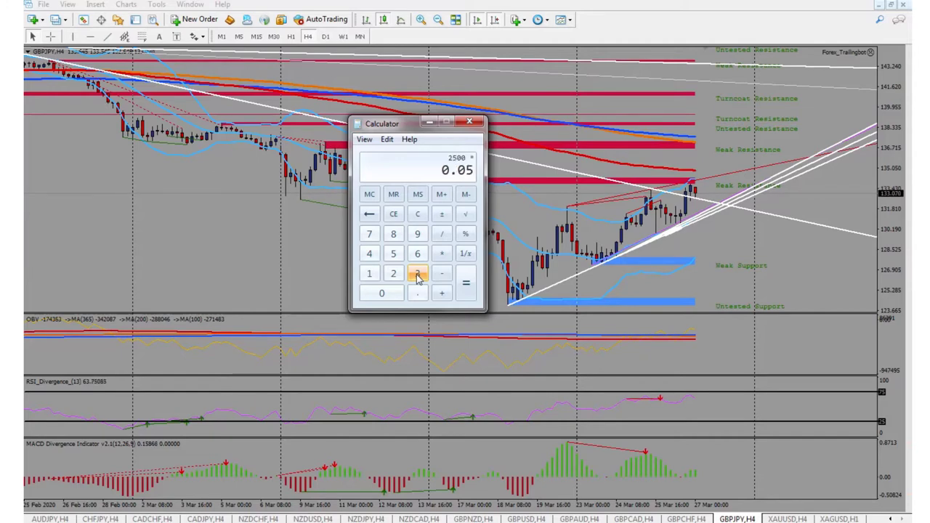
{"action": "key", "text": "Return"}
{"action": "left_click", "coordinate": [417, 292]}
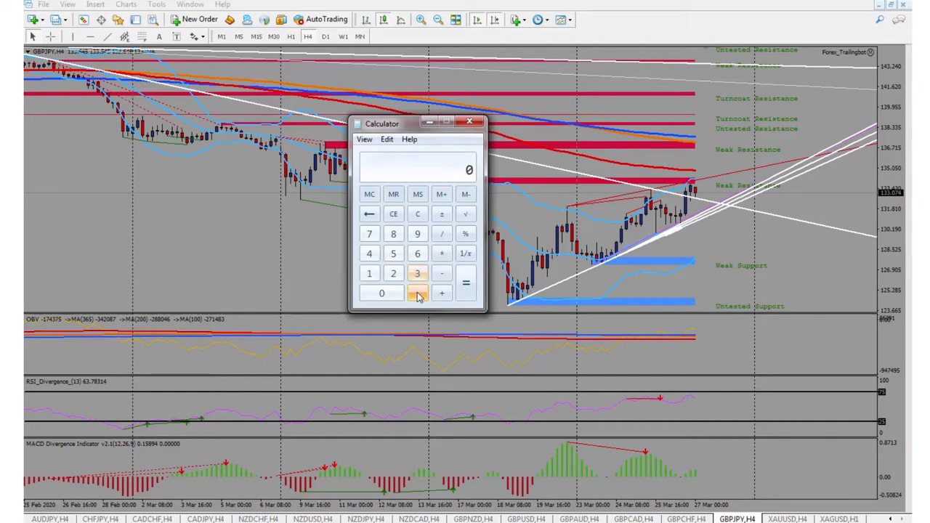
{"action": "type", "text": "2500 * 0."}
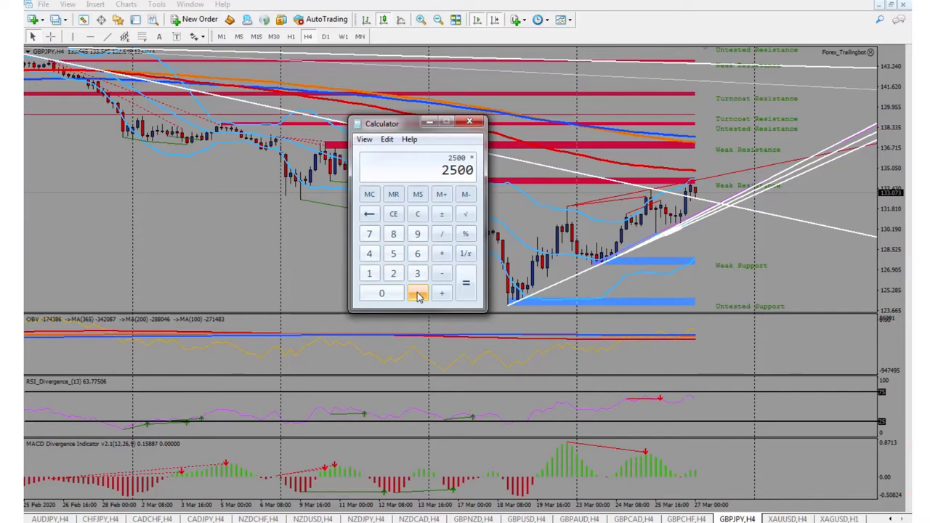
{"action": "type", "text": "05"}
{"action": "key", "text": "Return"}
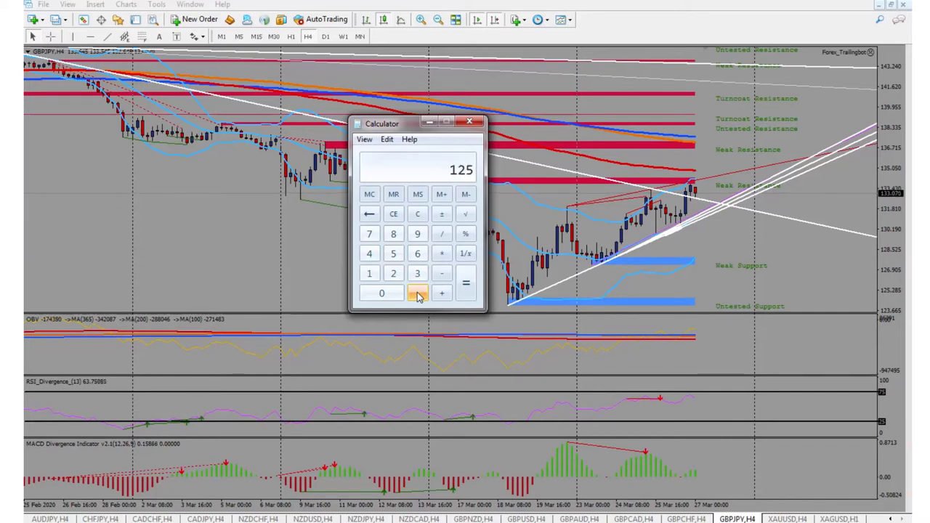
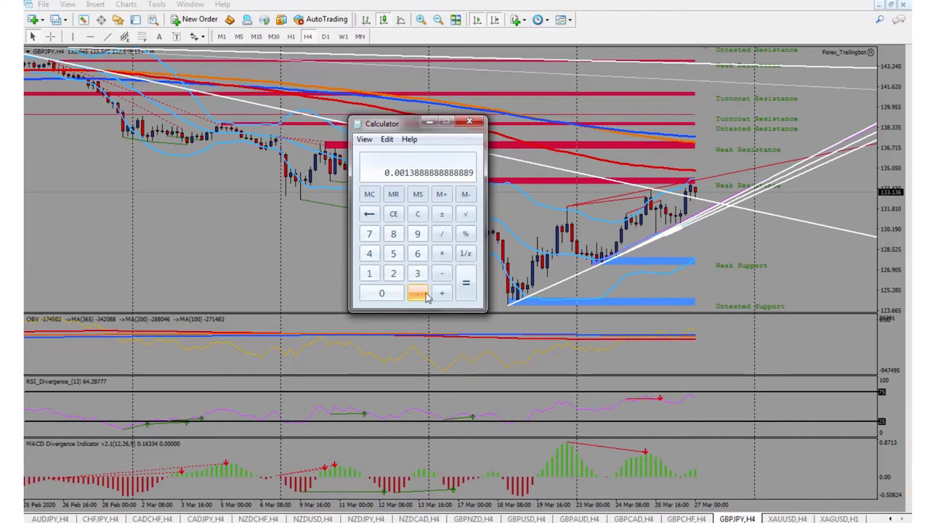
Reset the Calculator to 0 and close it to reveal the GBPJPY H4 chart.
{"action": "left_click", "coordinate": [426, 289]}
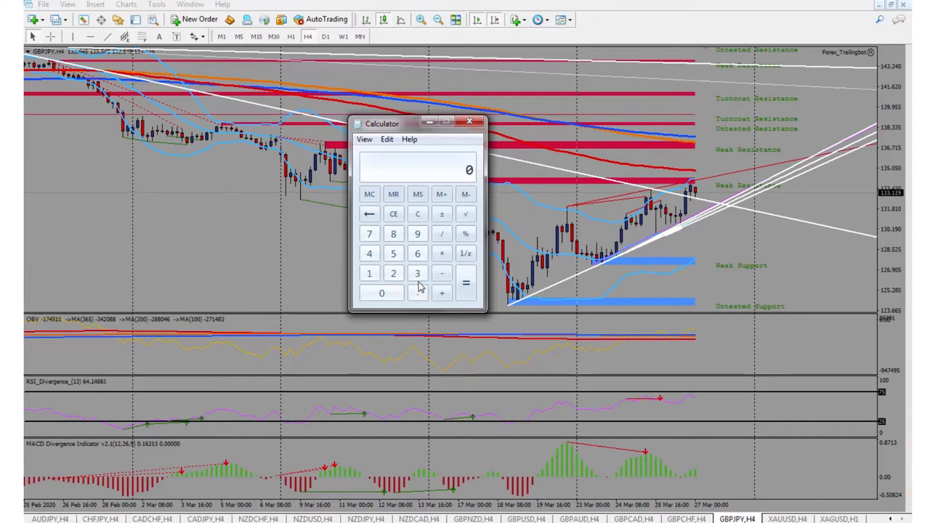
{"action": "left_click", "coordinate": [223, 272]}
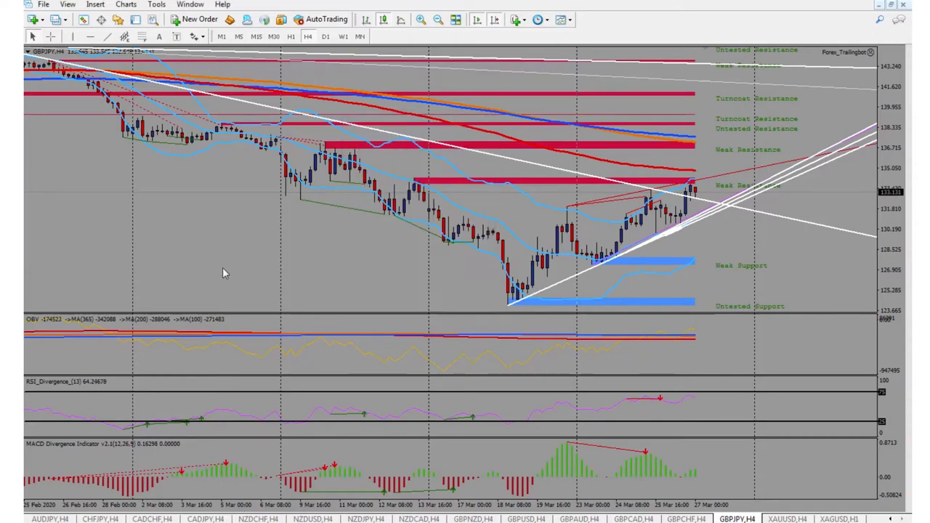
Show the Terminal's Account History tab, scrolled down to the latest orders.
{"action": "key", "text": "ctrl+t"}
{"action": "left_click", "coordinate": [137, 515]}
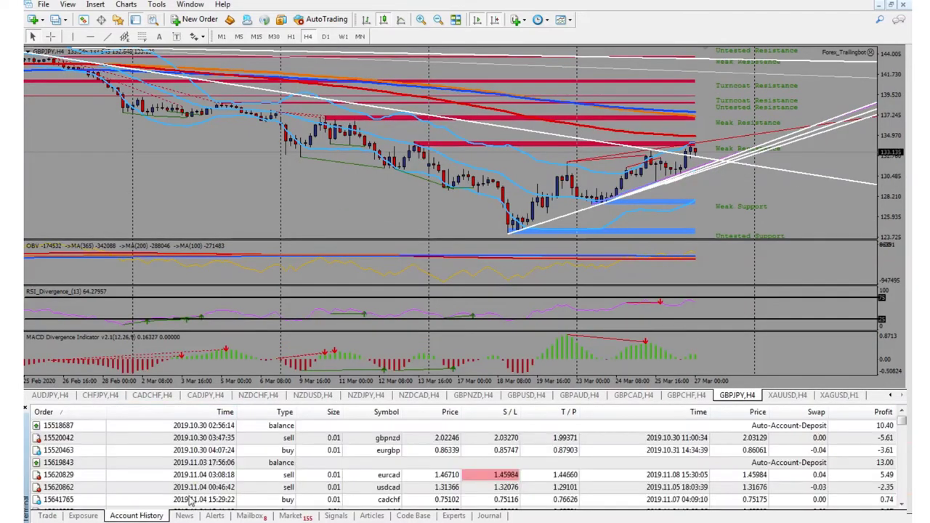
{"action": "left_click_drag", "start_coordinate": [901, 428], "coordinate": [901, 508]}
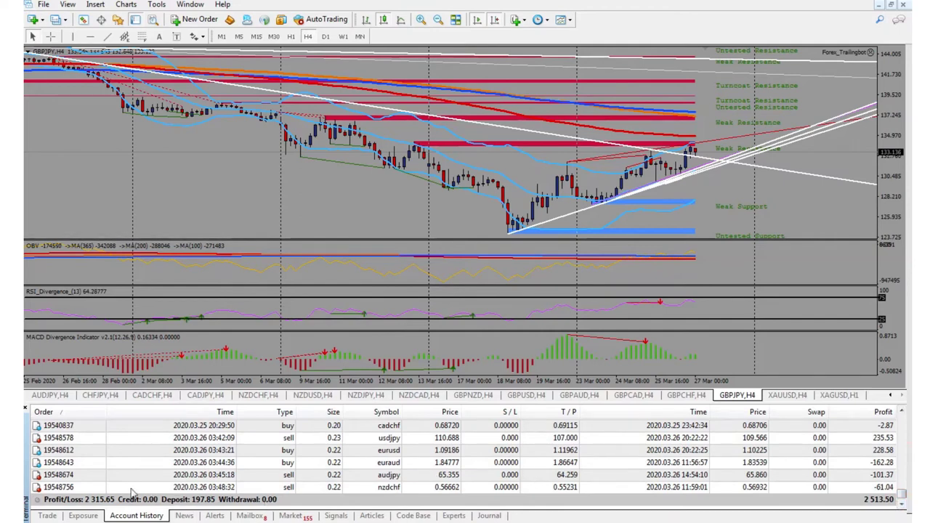
Check the profits of the recent NZDCHF, AUDJPY, EURAUD, EURUSD and USDJPY orders.
{"action": "left_click", "coordinate": [497, 486]}
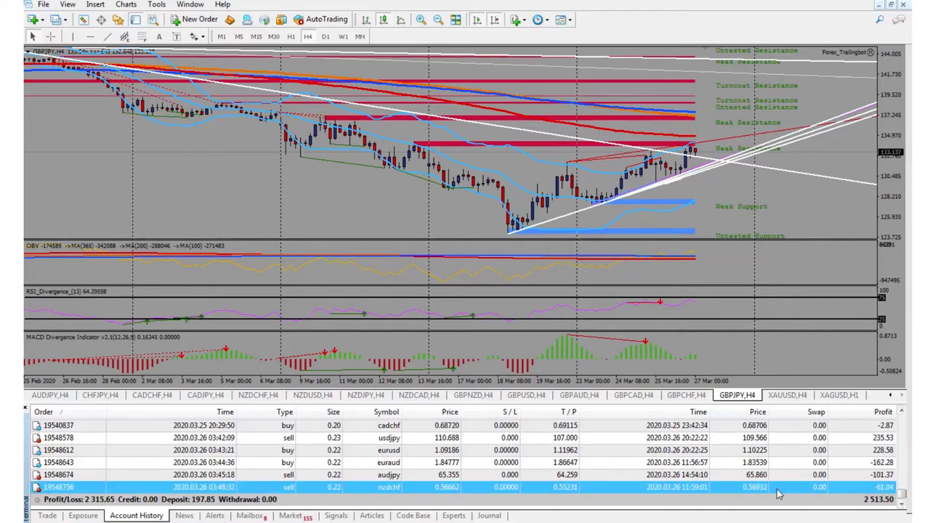
{"action": "left_click", "coordinate": [883, 478]}
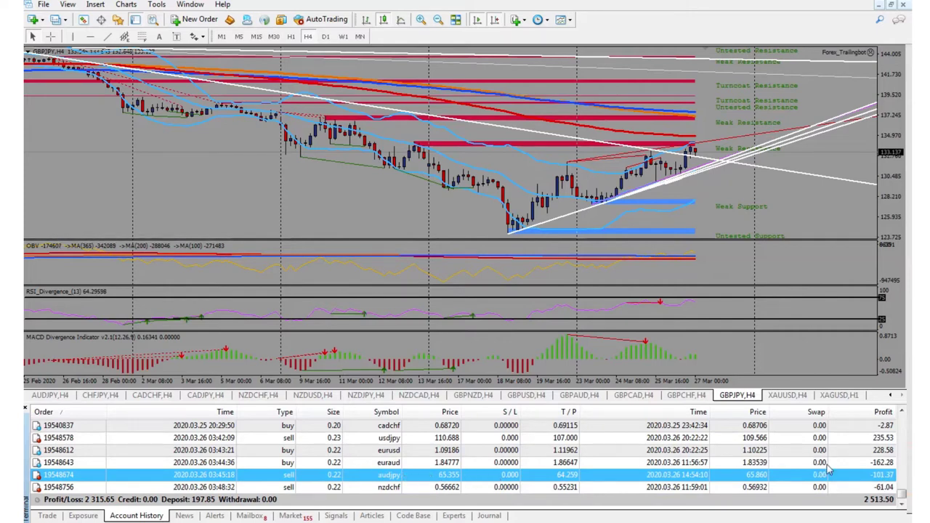
{"action": "key", "text": "Up"}
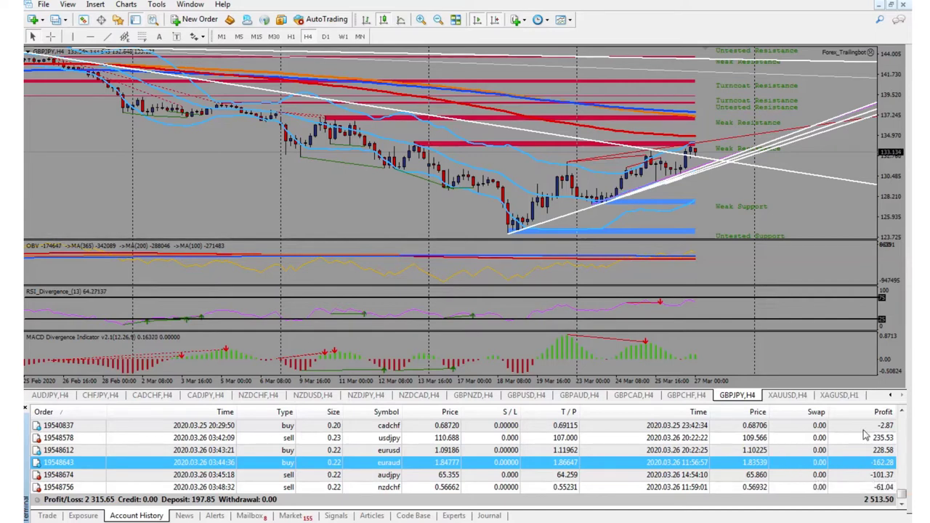
{"action": "left_click", "coordinate": [827, 451]}
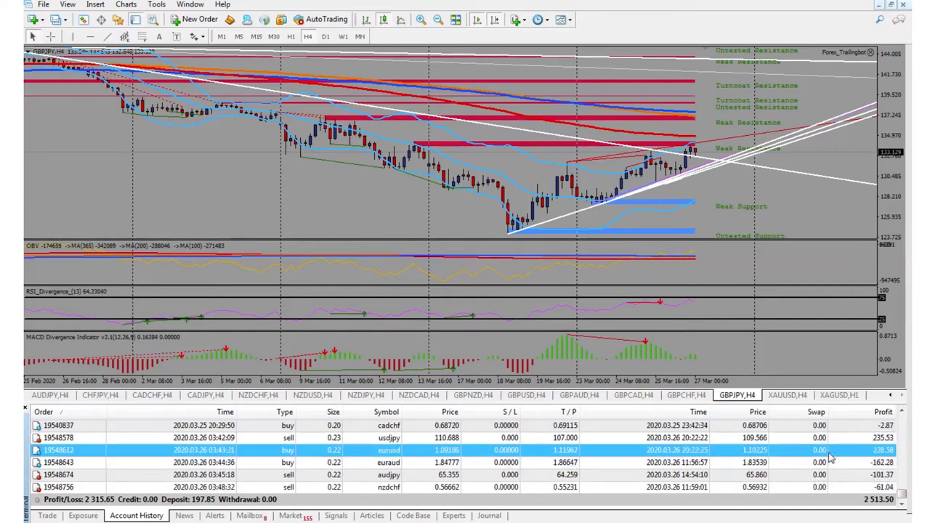
{"action": "left_click", "coordinate": [738, 438]}
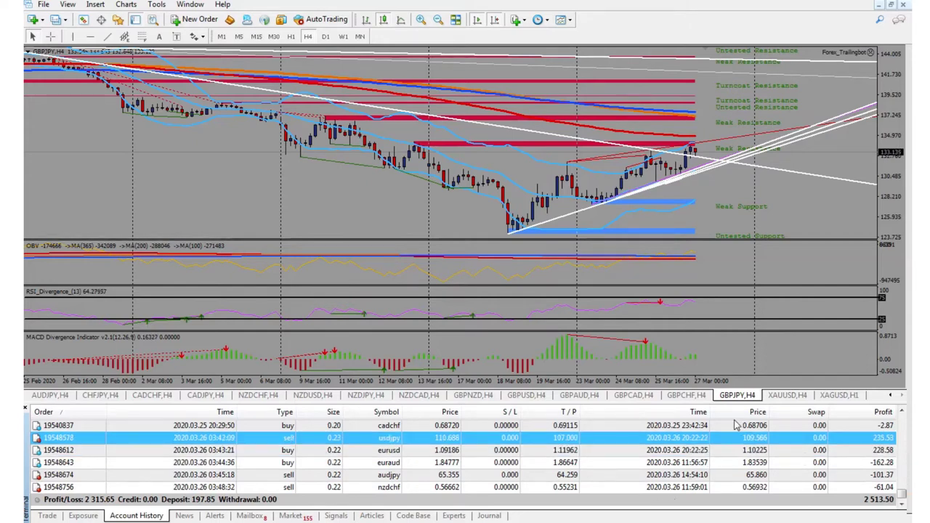
{"action": "key", "text": "Down"}
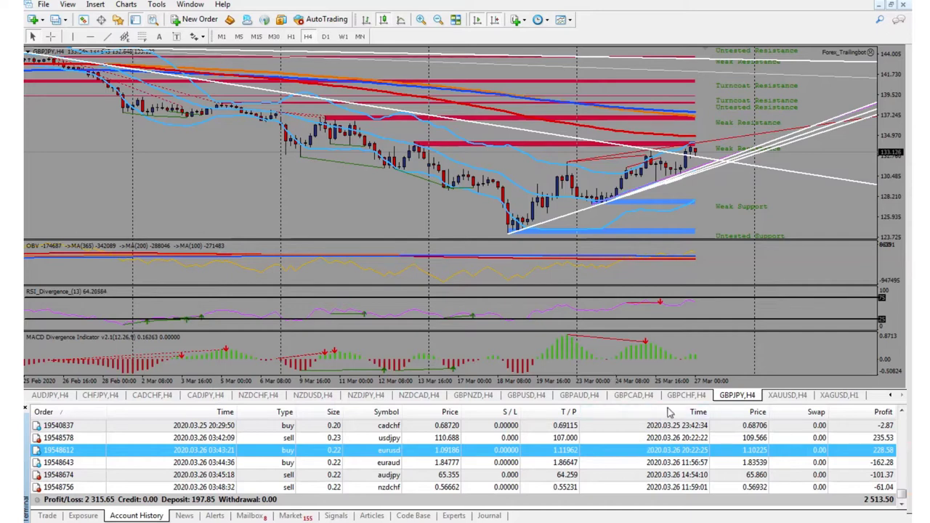
{"action": "left_click", "coordinate": [870, 474]}
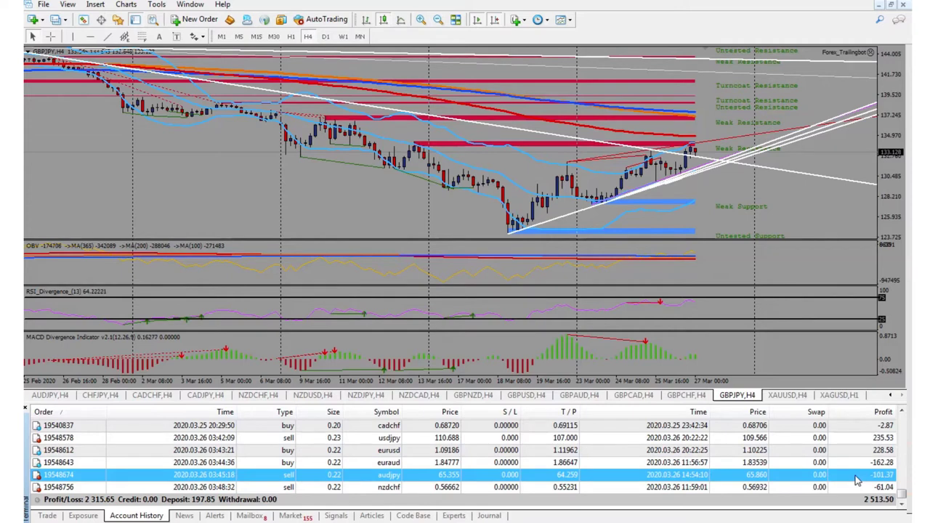
{"action": "left_click", "coordinate": [856, 485]}
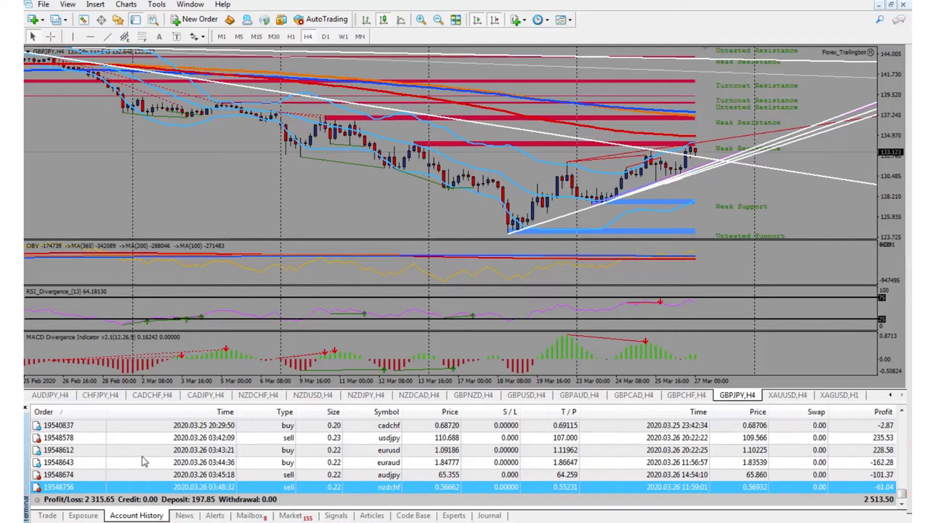
{"action": "right_click", "coordinate": [143, 455]}
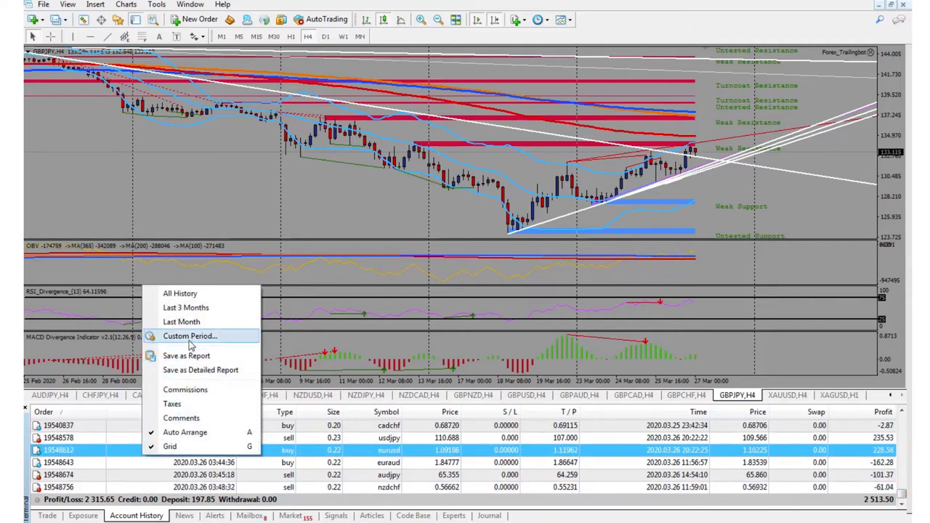
Set the account history period to All history.
{"action": "left_click", "coordinate": [191, 339]}
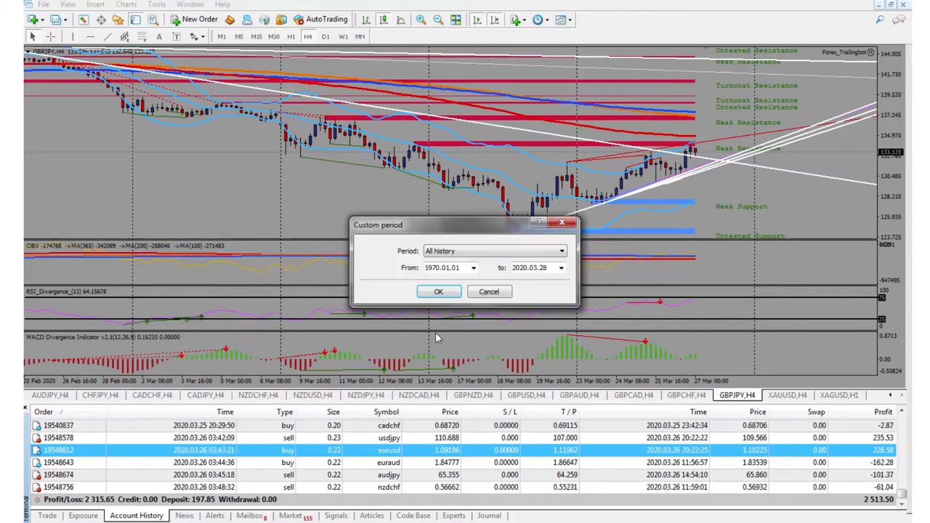
{"action": "left_click", "coordinate": [452, 254]}
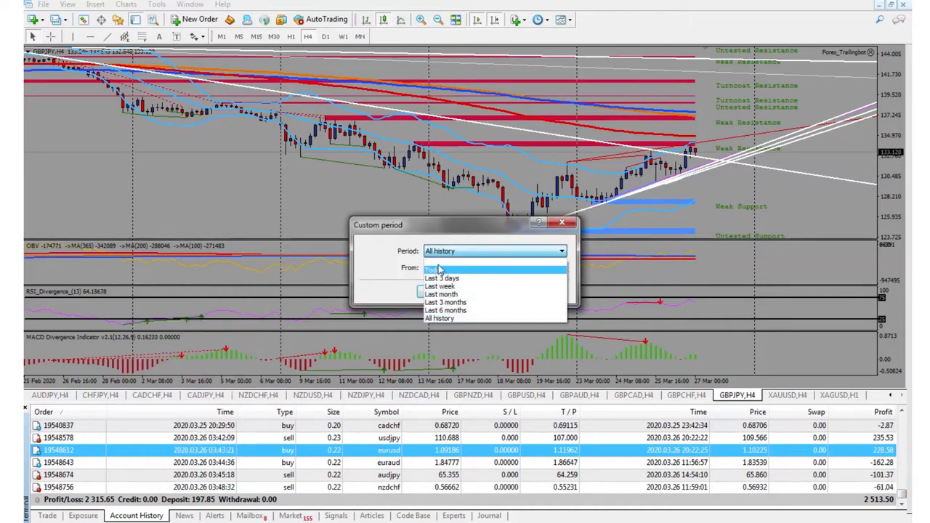
{"action": "left_click", "coordinate": [443, 318]}
{"action": "left_click", "coordinate": [438, 292]}
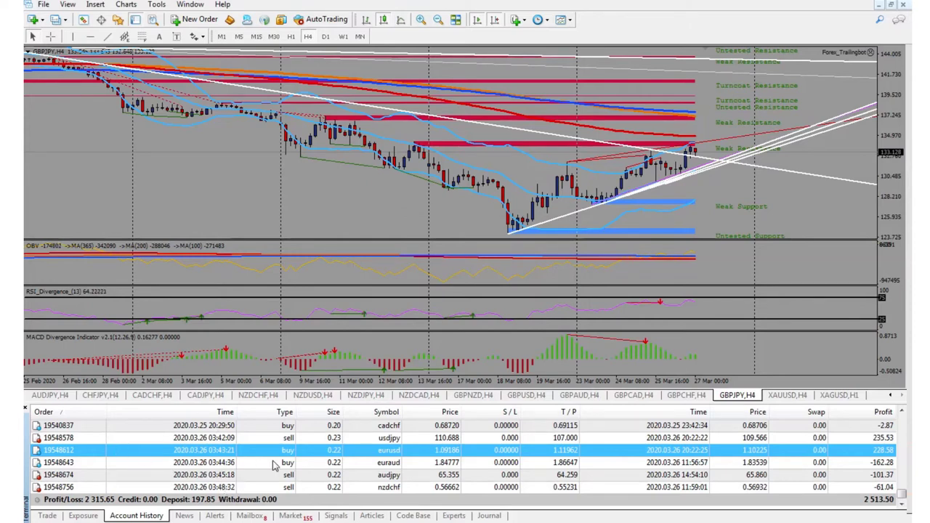
Set a custom history period from 2020.02.03 to 2020.03.28.
{"action": "right_click", "coordinate": [155, 498]}
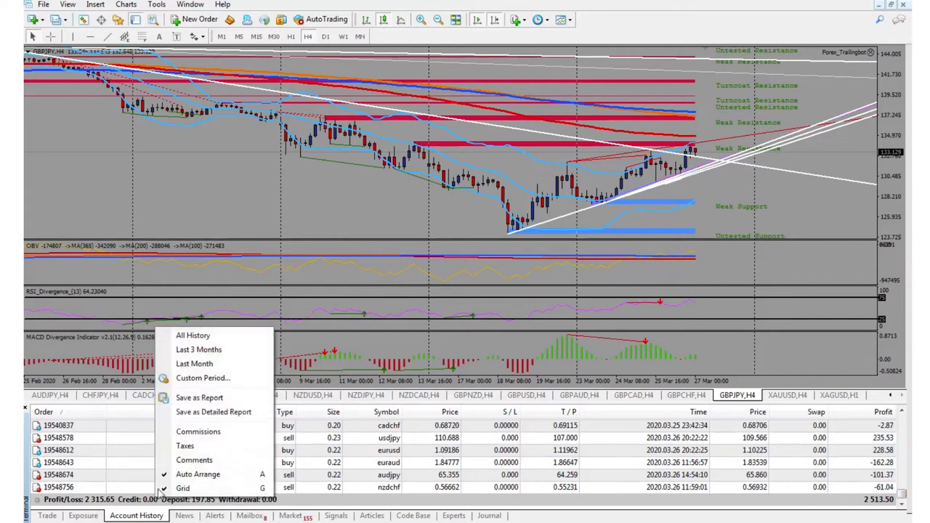
{"action": "left_click", "coordinate": [203, 378]}
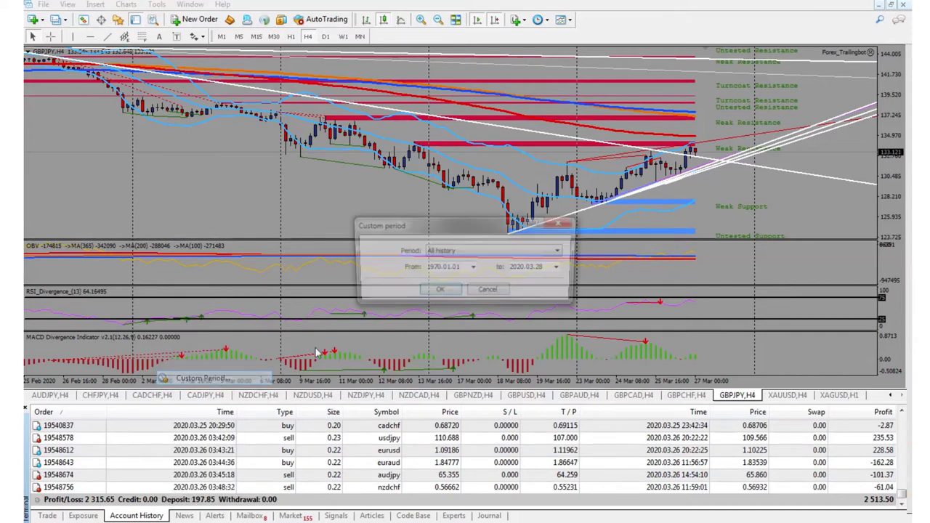
{"action": "left_click", "coordinate": [473, 268]}
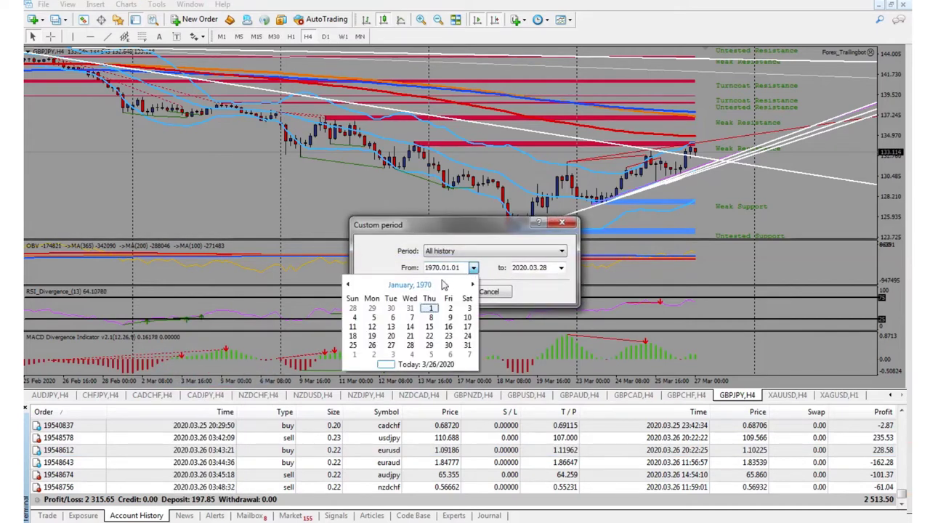
{"action": "left_click", "coordinate": [418, 286]}
{"action": "left_click", "coordinate": [419, 287]}
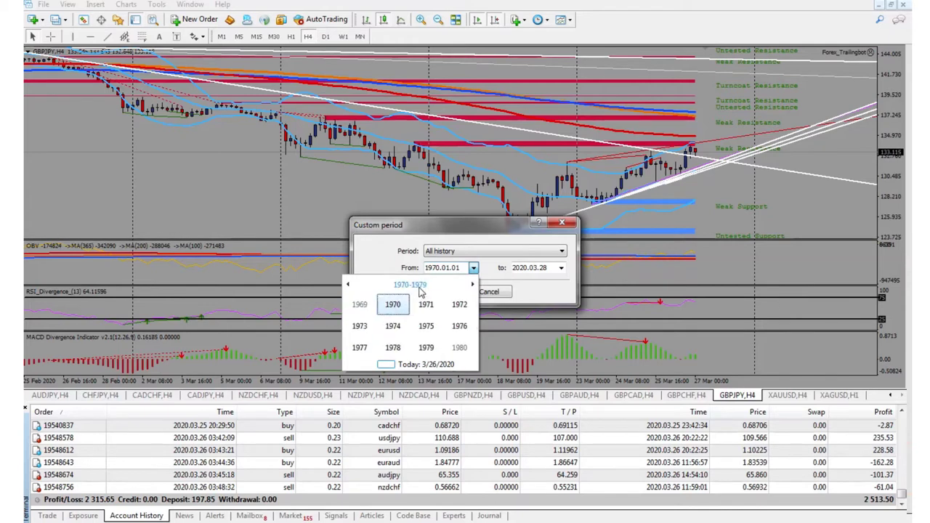
{"action": "left_click", "coordinate": [418, 286]}
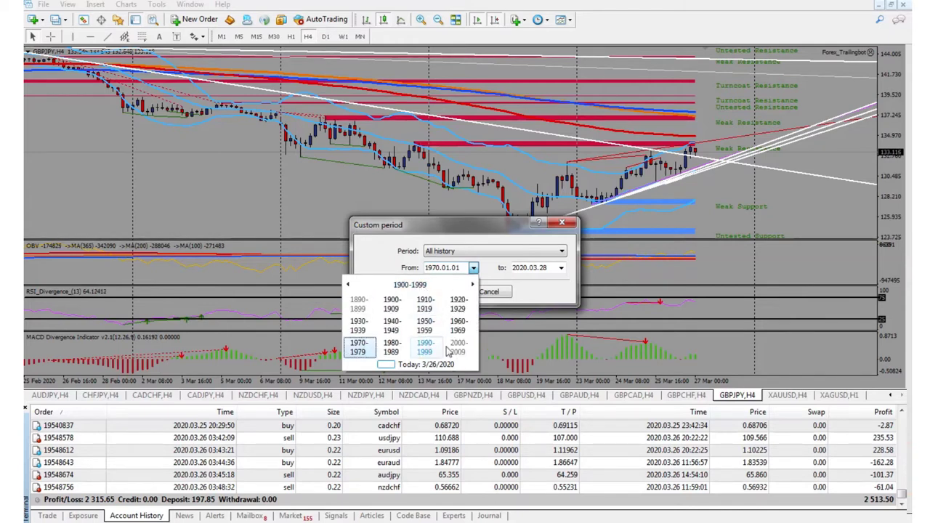
{"action": "left_click", "coordinate": [472, 285]}
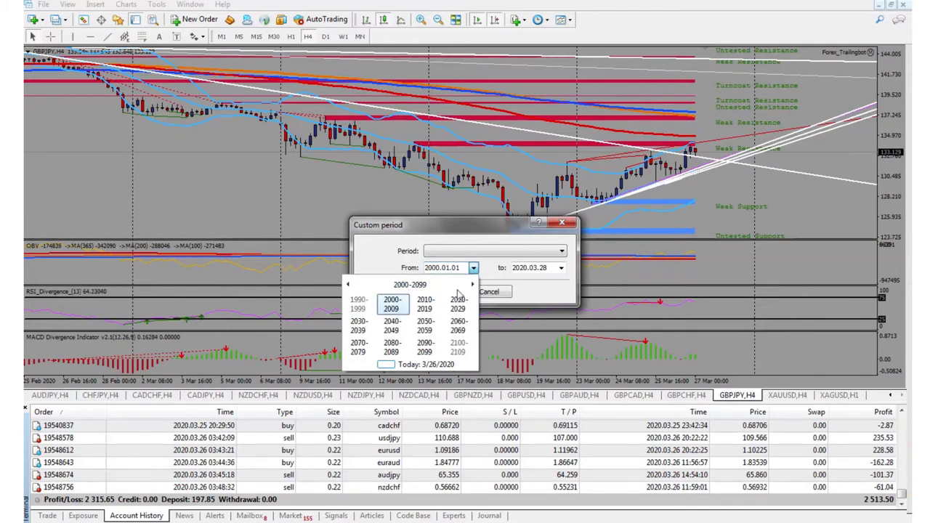
{"action": "left_click", "coordinate": [425, 304]}
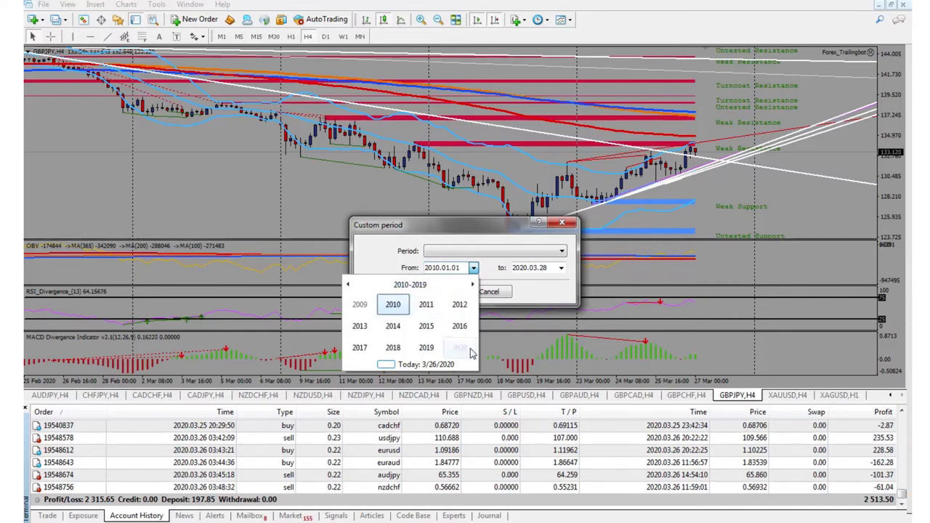
{"action": "left_click", "coordinate": [459, 347]}
{"action": "left_click", "coordinate": [393, 305]}
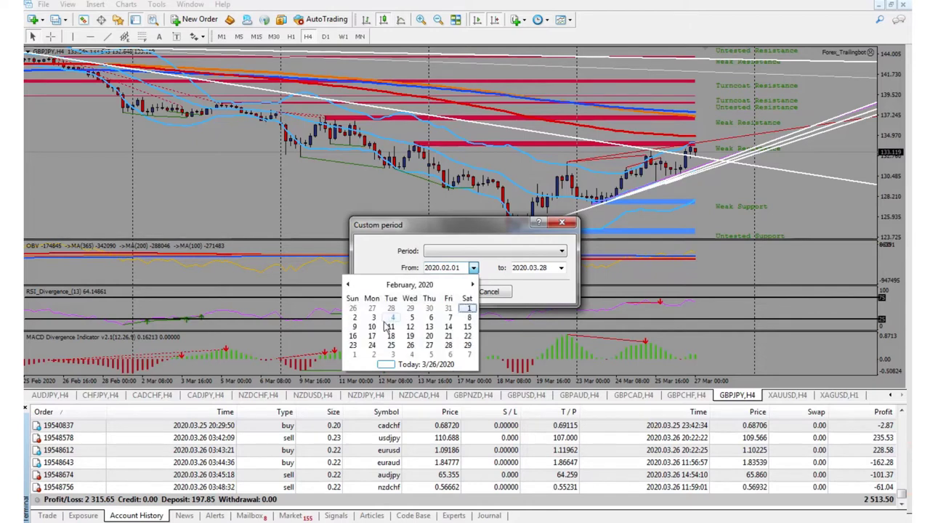
{"action": "left_click", "coordinate": [372, 318]}
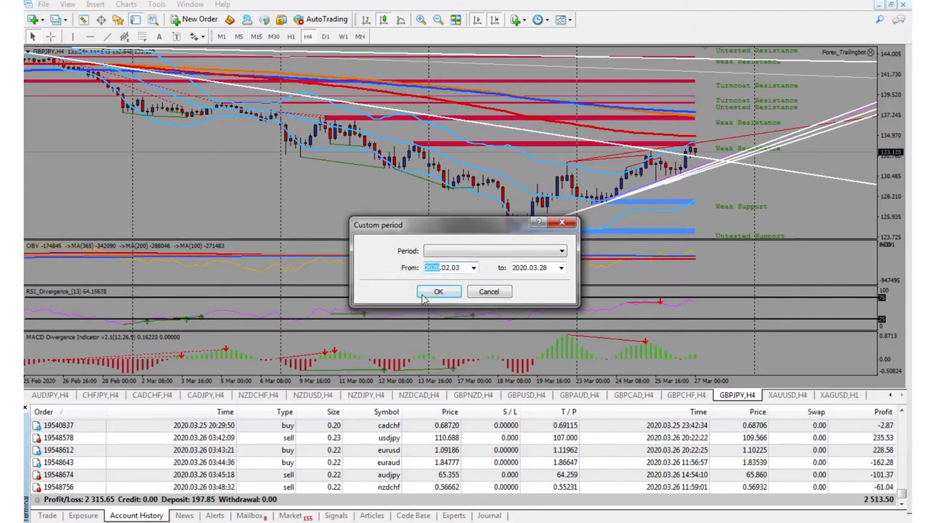
{"action": "left_click", "coordinate": [440, 291]}
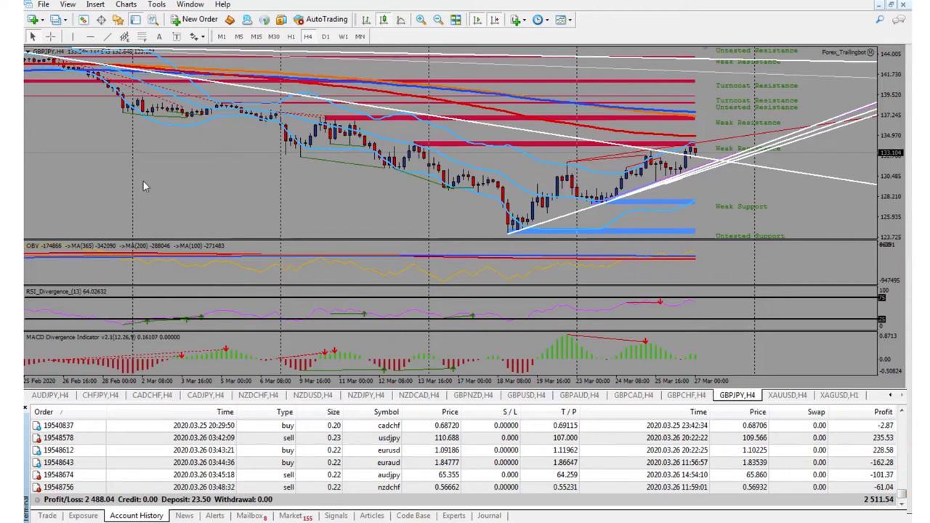
Delete the Bands(20) Bollinger indicator from the GBPJPY H4 chart.
{"action": "mouse_move", "coordinate": [487, 95]}
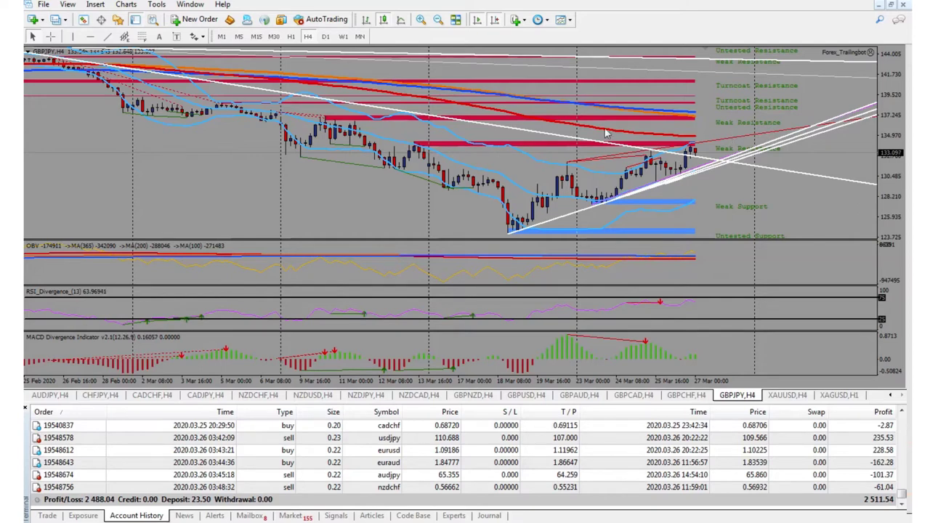
{"action": "right_click", "coordinate": [273, 120]}
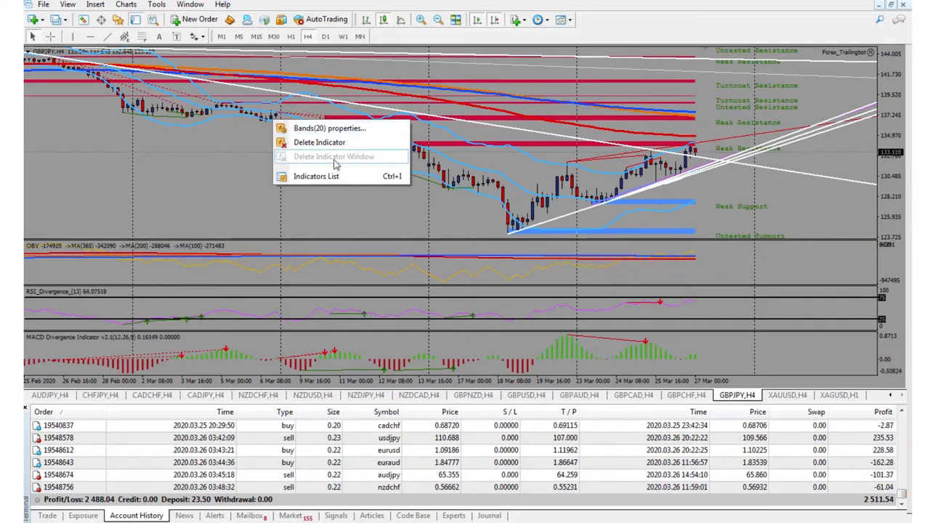
{"action": "left_click", "coordinate": [320, 143]}
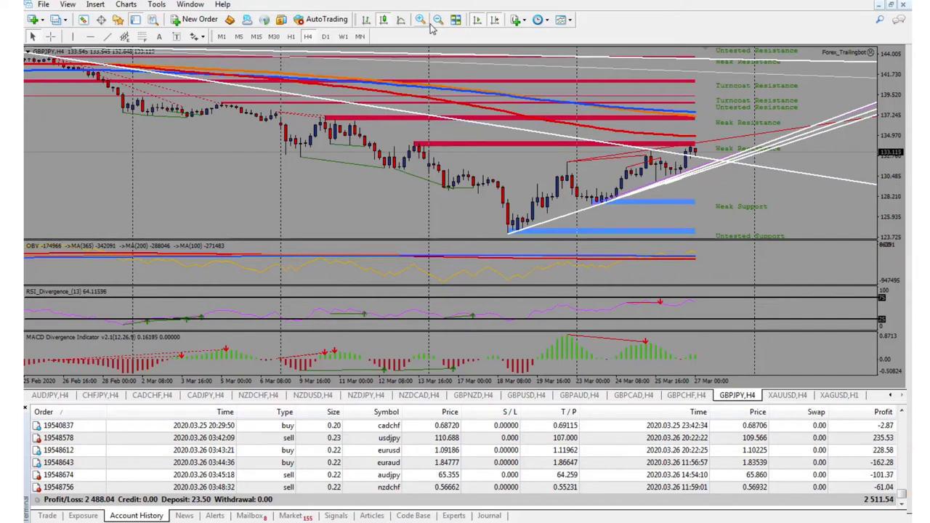
Close the account history panel, zoom the chart out and hide the out-of-date indicator message.
{"action": "left_click", "coordinate": [25, 411]}
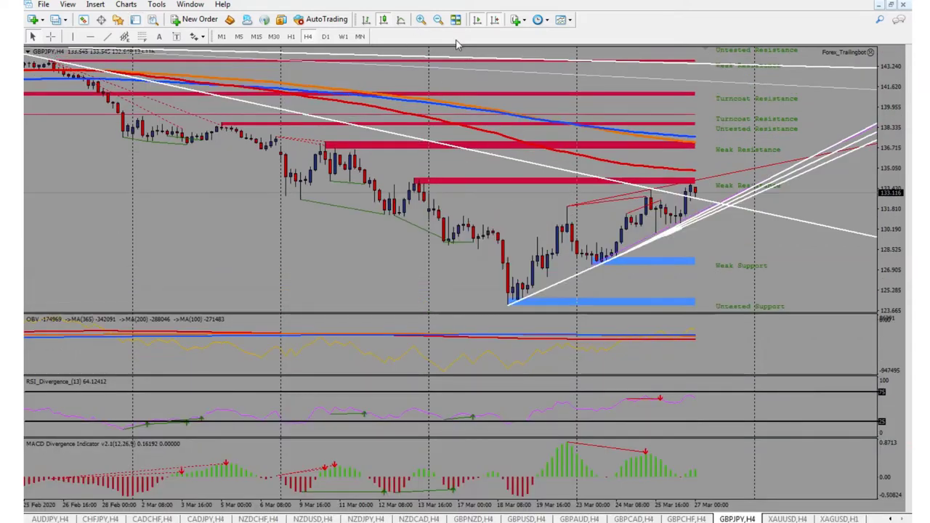
{"action": "left_click", "coordinate": [440, 22]}
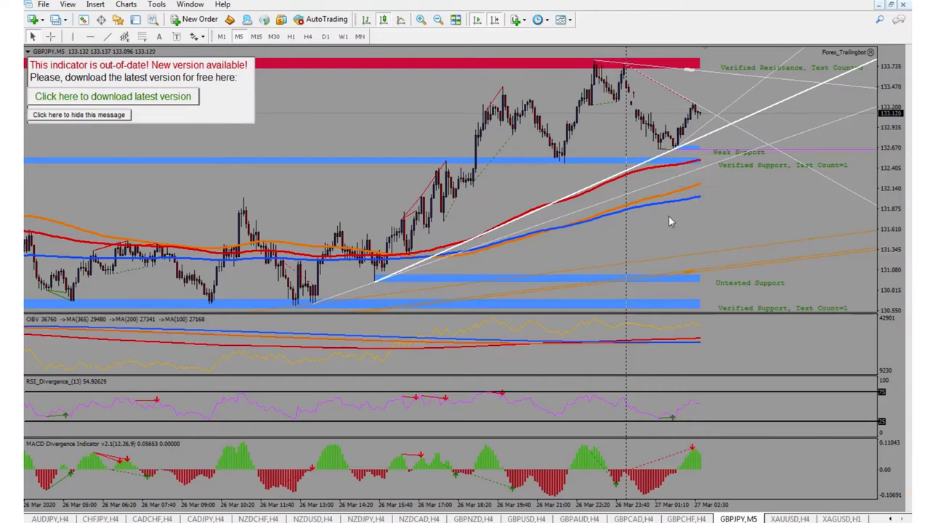
{"action": "left_click", "coordinate": [124, 114]}
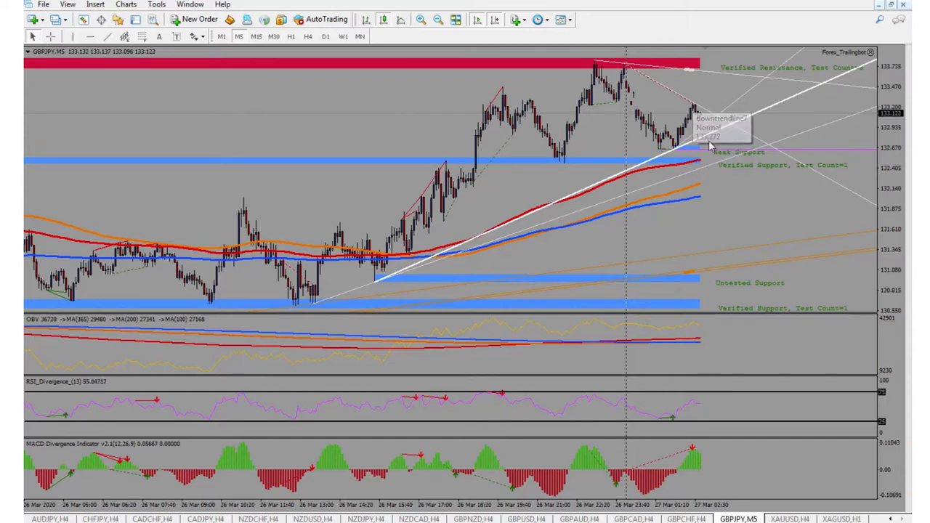
Measure the price and bar distance from a recent high with the Crosshair tool.
{"action": "left_click", "coordinate": [51, 36]}
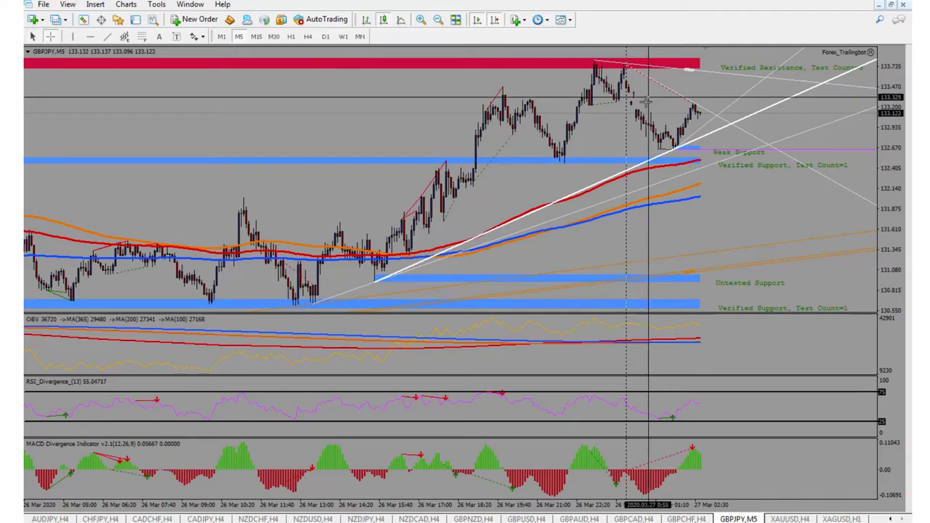
{"action": "left_click_drag", "start_coordinate": [677, 148], "coordinate": [711, 128]}
{"action": "left_click", "coordinate": [51, 36]}
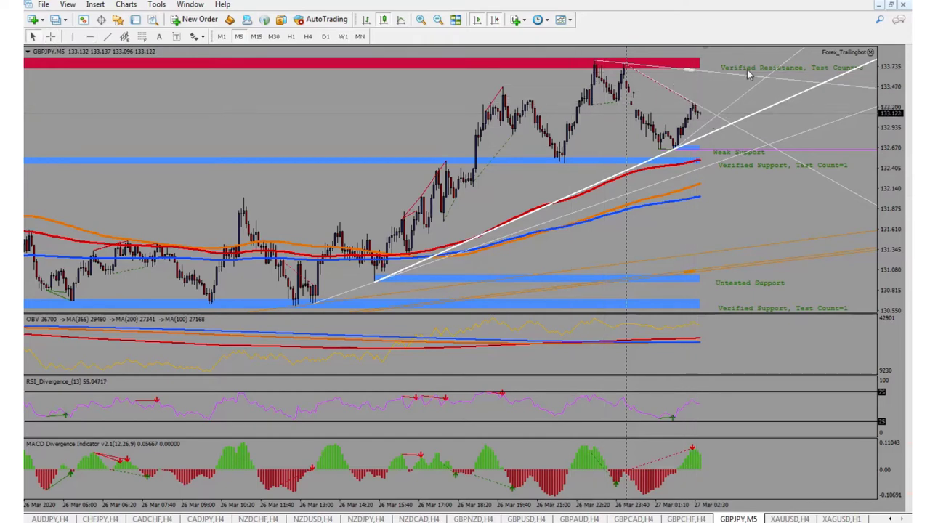
Switch GBPJPY from D1 to H4, hide the out-of-date message, and launch Calculator.
{"action": "left_click", "coordinate": [324, 37]}
{"action": "left_click", "coordinate": [307, 37]}
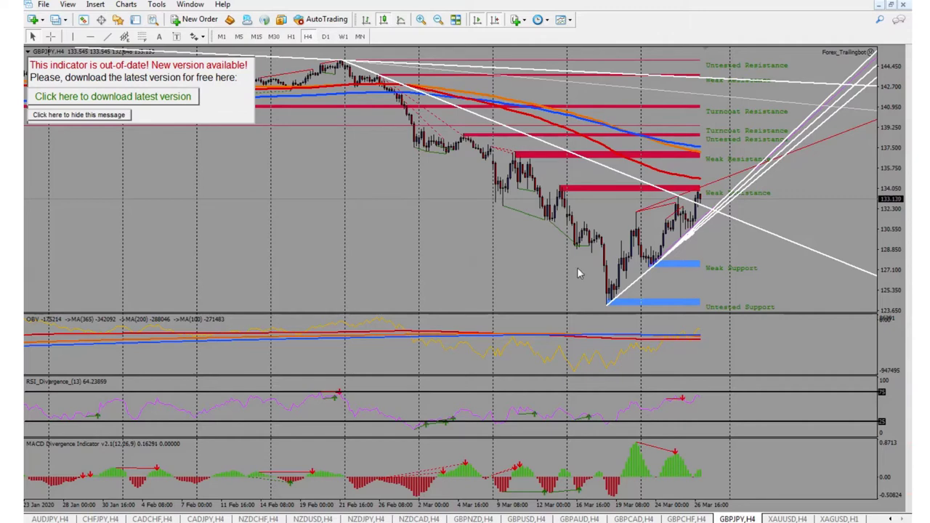
{"action": "left_click", "coordinate": [106, 117]}
{"action": "left_click", "coordinate": [304, 518]}
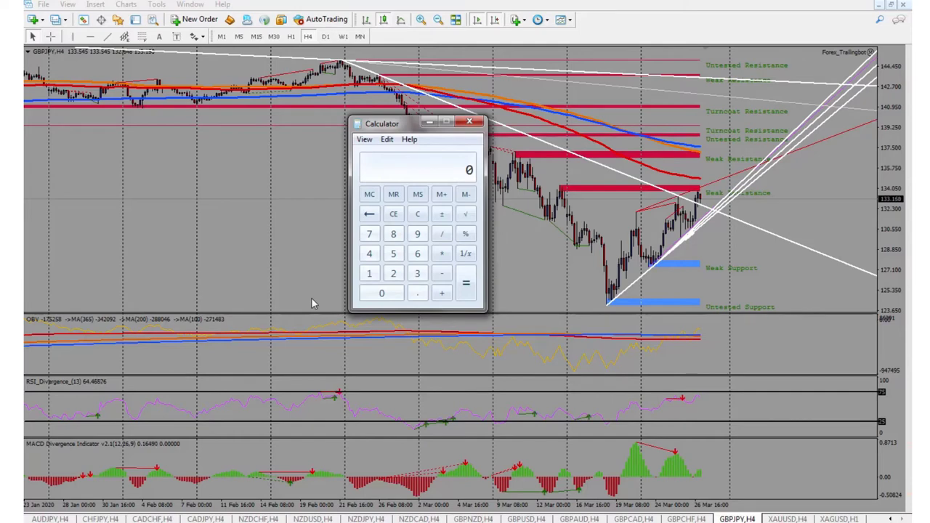
Compute 23.50 × 0.05 = 1.175 in Calculator, then clear the display to 0.
{"action": "type", "text": "2350"}
{"action": "key", "text": "BackSpace"}
{"action": "key", "text": "BackSpace"}
{"action": "type", "text": ".50*"}
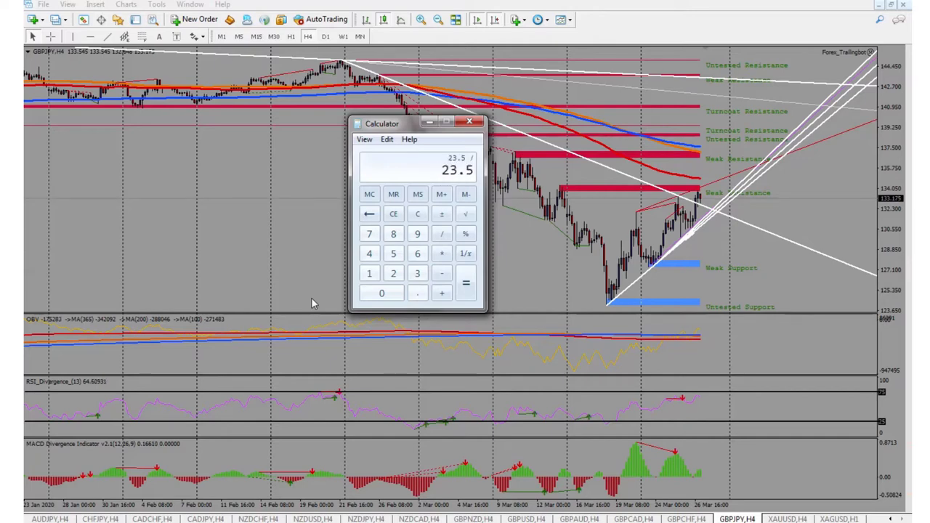
{"action": "type", "text": "0.05"}
{"action": "key", "text": "Return"}
{"action": "left_click", "coordinate": [417, 218]}
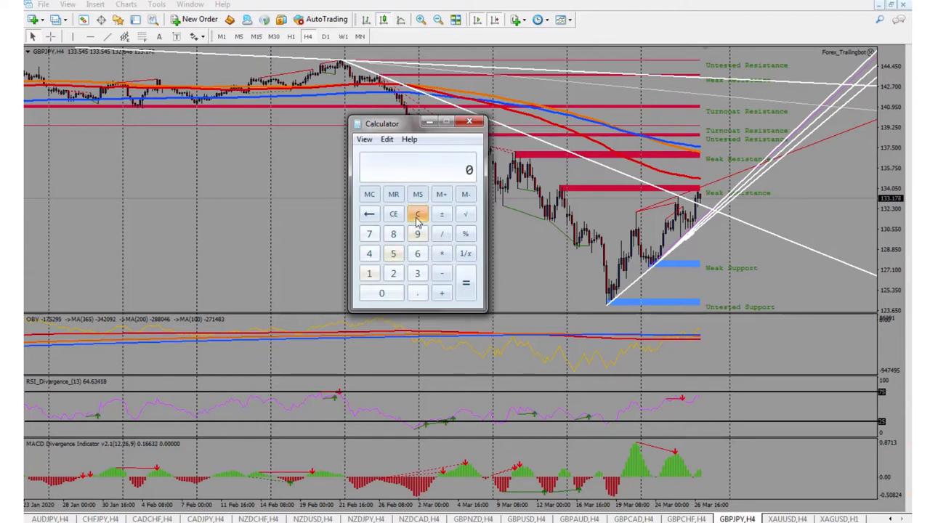
{"action": "type", "text": "23.5"}
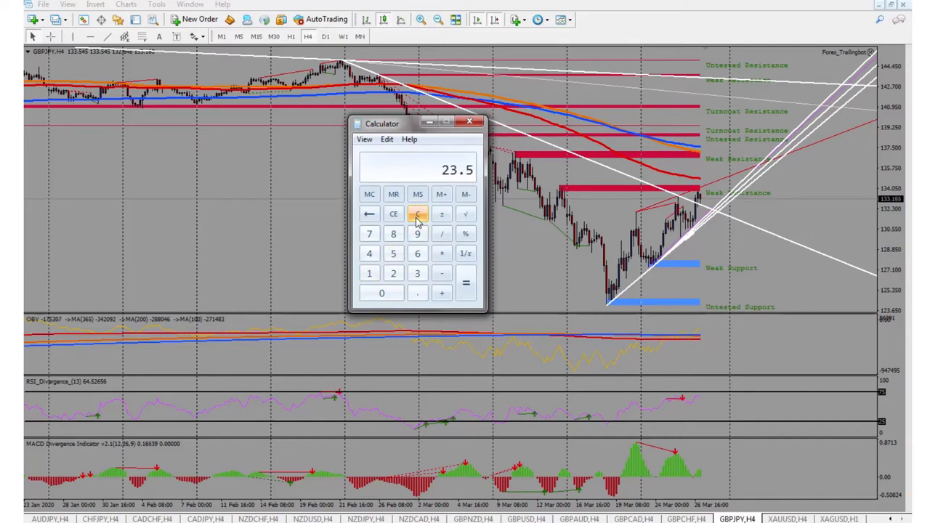
{"action": "type", "text": "0.05"}
{"action": "key", "text": "Return"}
{"action": "left_click", "coordinate": [421, 218]}
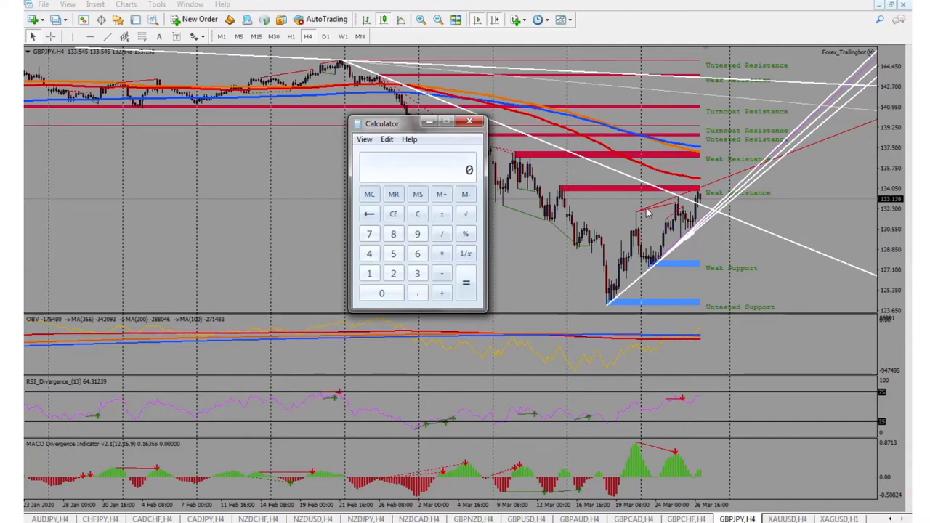
Bring MetaTrader back in front and apply the 1new template to the GBPJPY H4 chart.
{"action": "left_click", "coordinate": [571, 23]}
{"action": "left_click", "coordinate": [571, 23]}
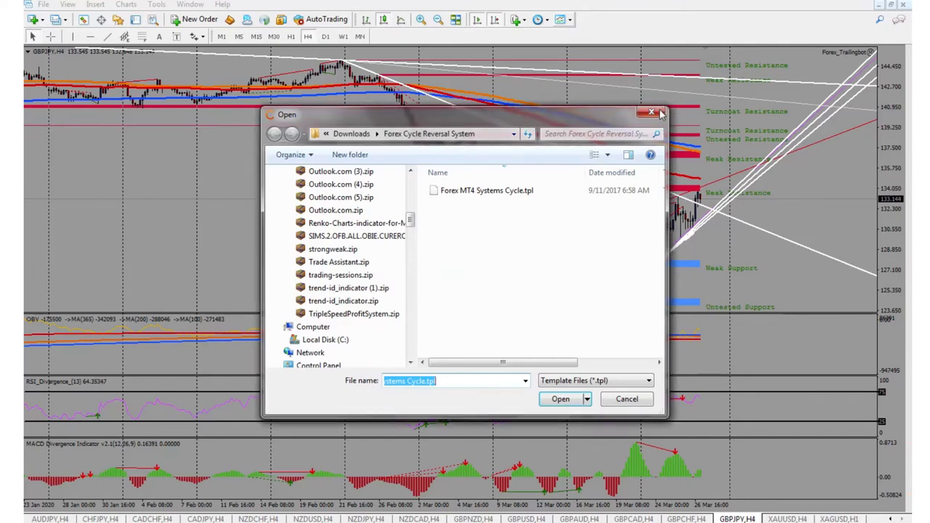
{"action": "left_click", "coordinate": [652, 112]}
{"action": "left_click", "coordinate": [566, 21]}
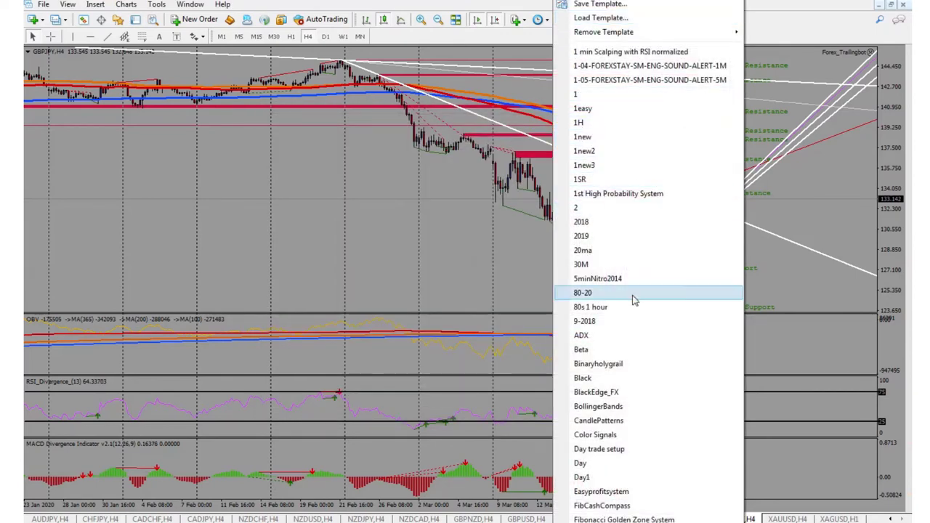
{"action": "left_click", "coordinate": [616, 166]}
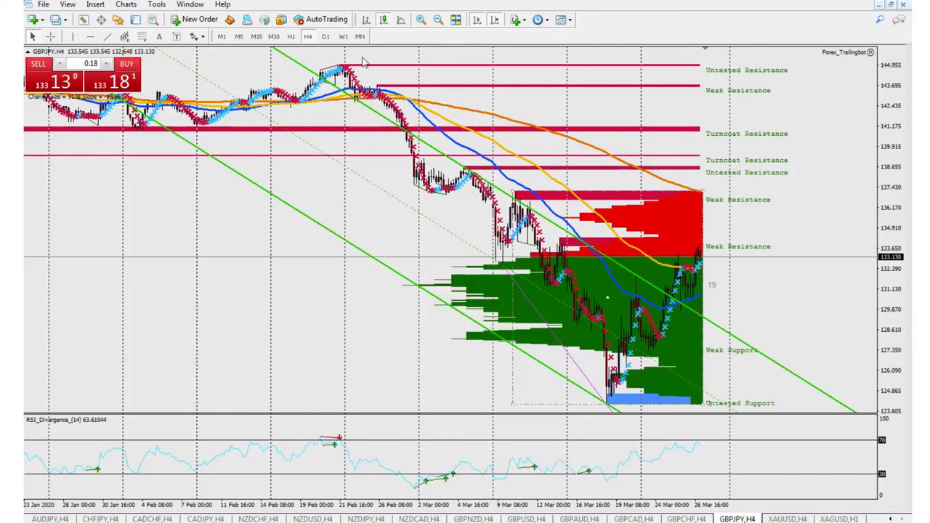
{"action": "left_click", "coordinate": [559, 20]}
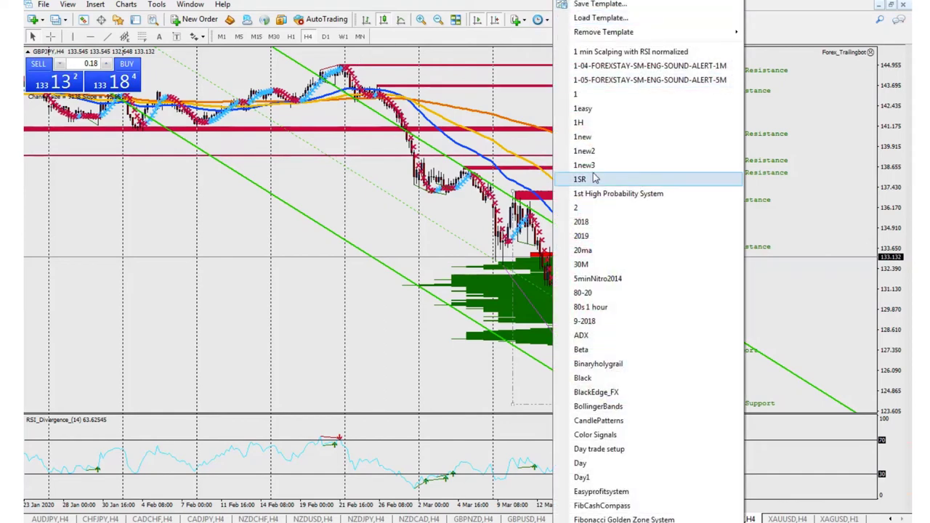
{"action": "left_click", "coordinate": [510, 159]}
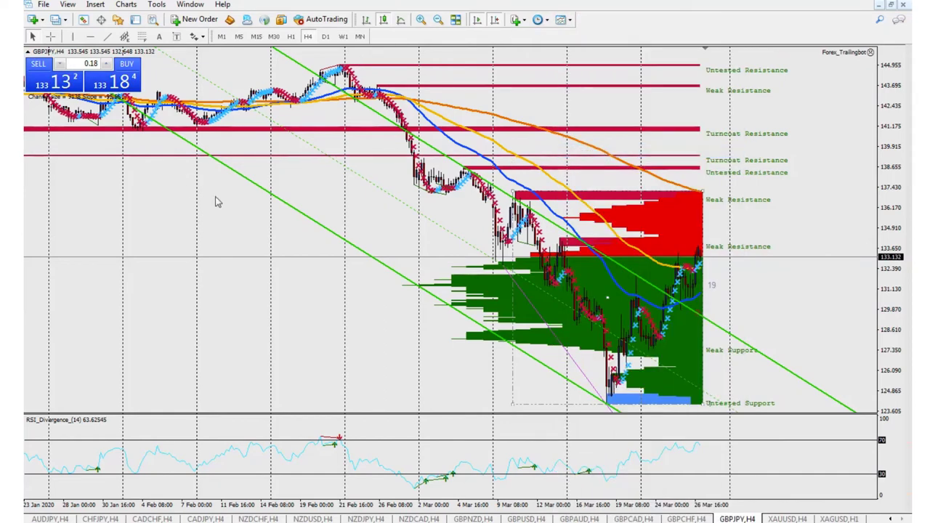
{"action": "left_click", "coordinate": [560, 20]}
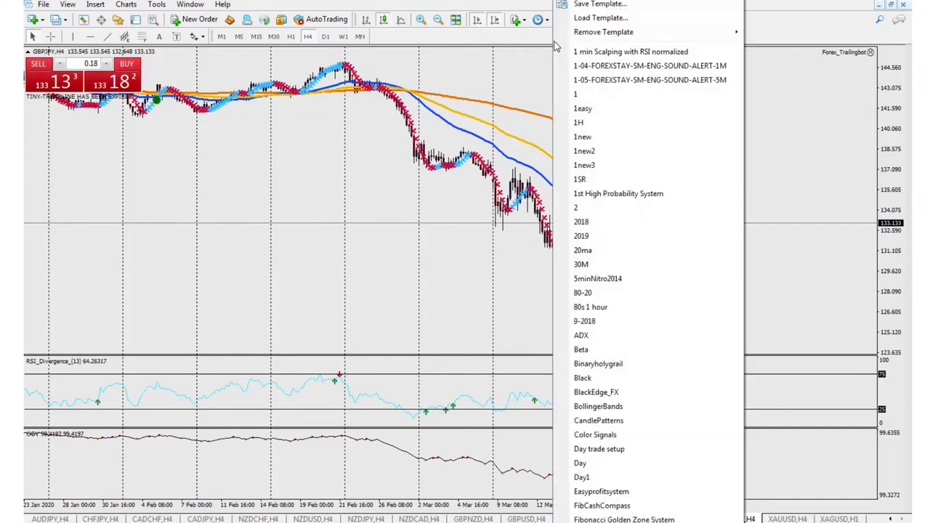
{"action": "left_click", "coordinate": [601, 142]}
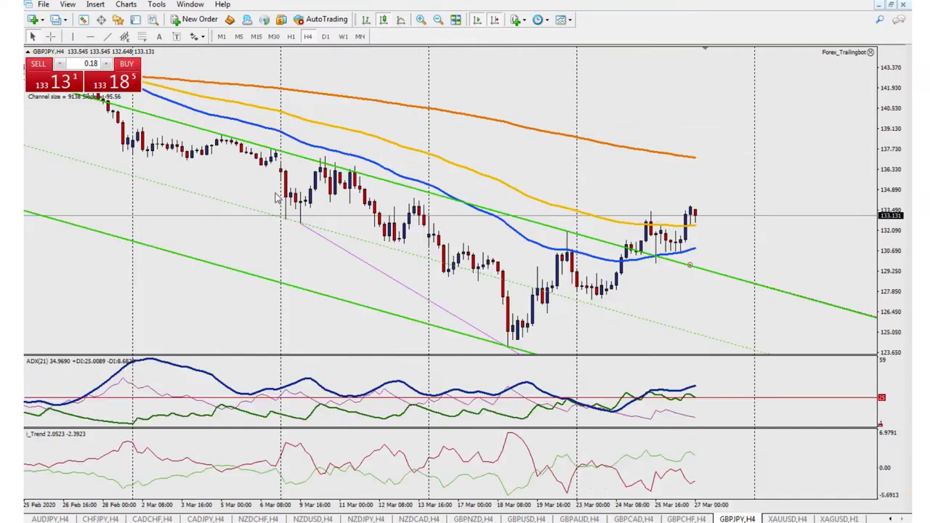
Zoom the chart out twice to show history back to November 2019.
{"action": "left_click", "coordinate": [438, 21]}
{"action": "left_click", "coordinate": [439, 21]}
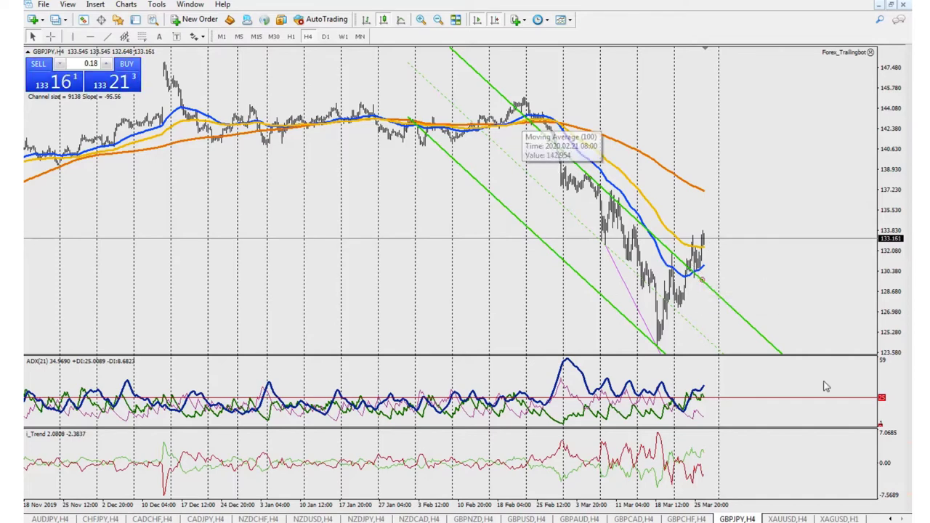
{"action": "left_click", "coordinate": [539, 20]}
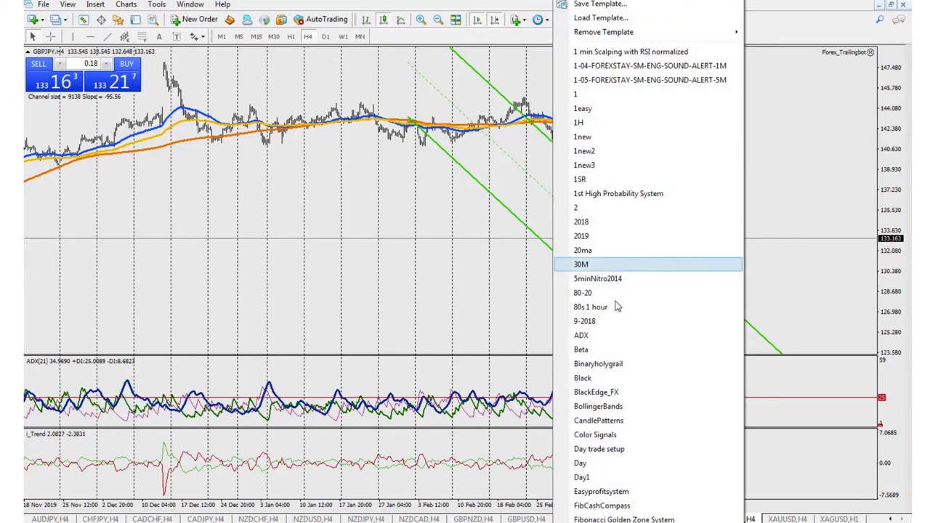
Try the Binaryholygrail, Day1 and Day trade setup templates on the chart.
{"action": "left_click", "coordinate": [628, 363]}
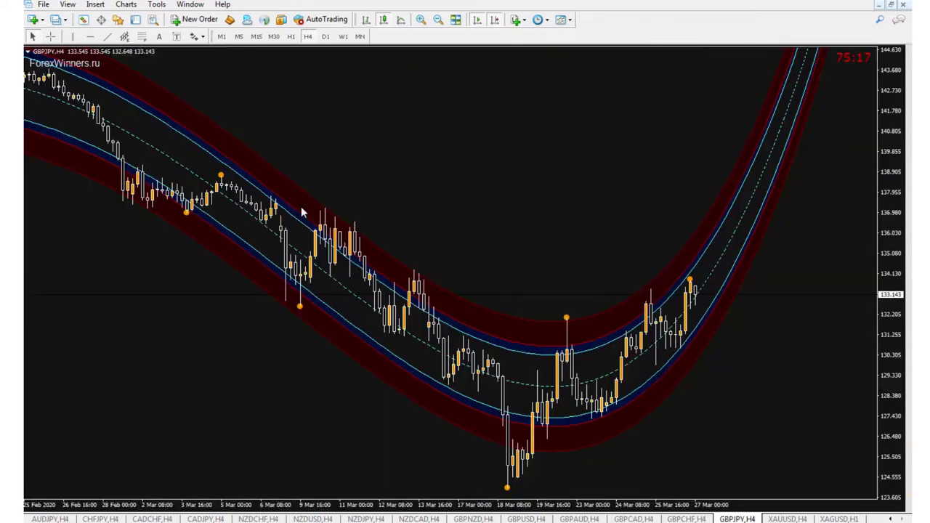
{"action": "left_click", "coordinate": [563, 19]}
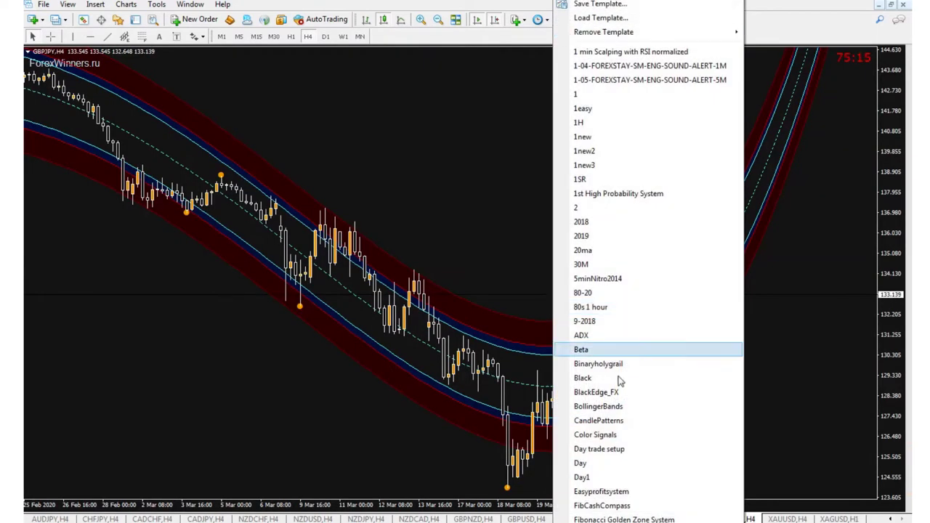
{"action": "left_click", "coordinate": [602, 477]}
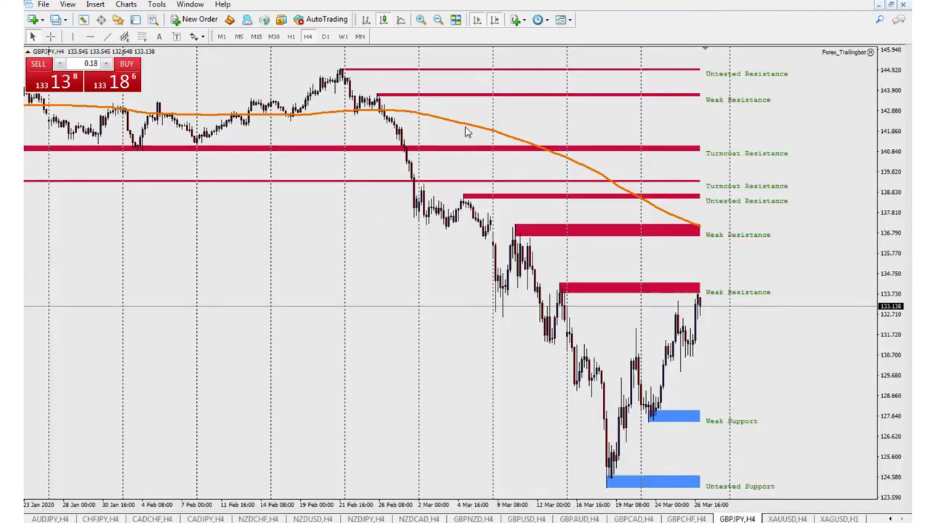
{"action": "left_click", "coordinate": [563, 20]}
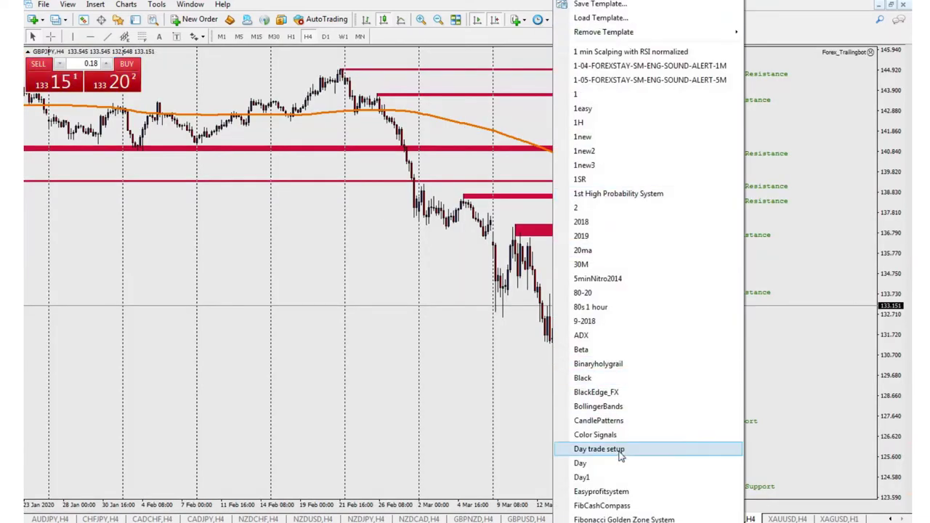
{"action": "left_click", "coordinate": [654, 449]}
Apply the 1SR template to the GBPJPY H4 chart.
{"action": "left_click", "coordinate": [564, 19]}
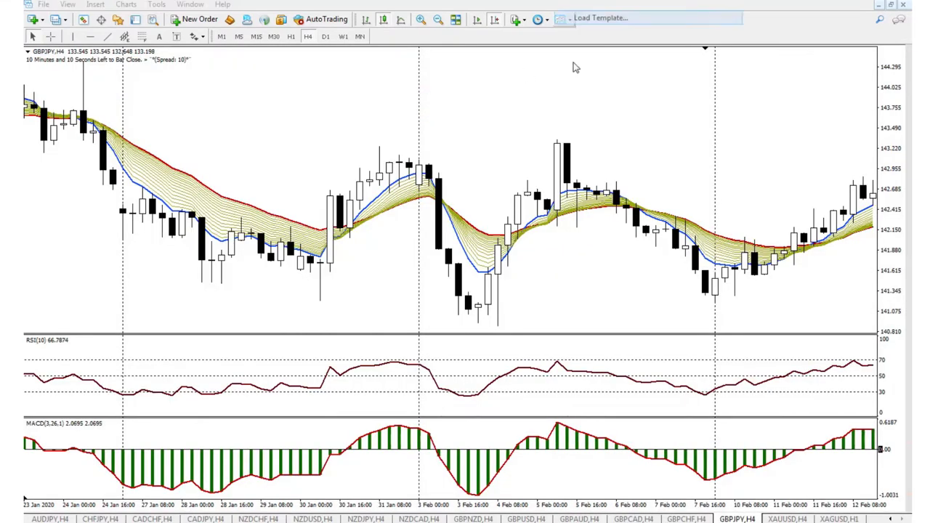
{"action": "left_click", "coordinate": [573, 62]}
{"action": "left_click", "coordinate": [652, 113]}
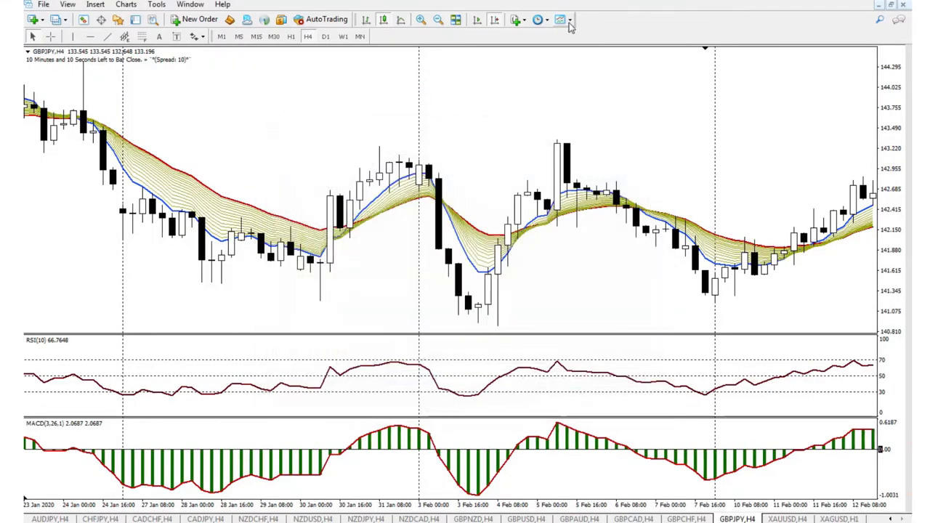
{"action": "left_click", "coordinate": [564, 20]}
{"action": "left_click", "coordinate": [573, 63]}
{"action": "left_click", "coordinate": [650, 111]}
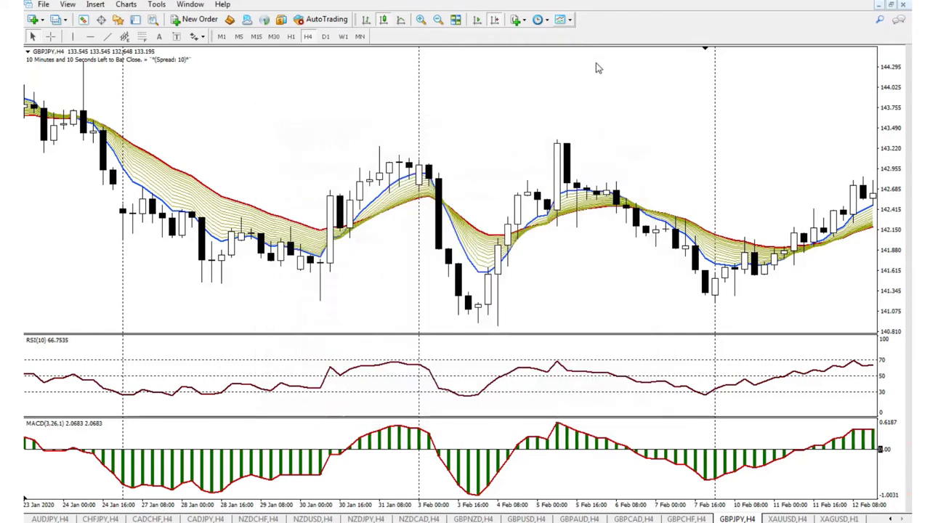
{"action": "left_click", "coordinate": [570, 21]}
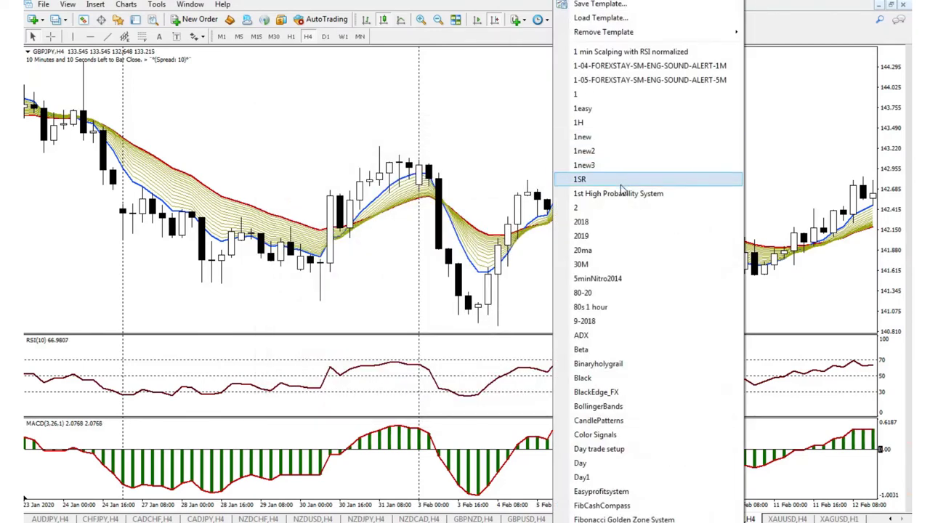
{"action": "left_click", "coordinate": [580, 178]}
Apply the 1st High Probability System template to the chart.
{"action": "left_click", "coordinate": [564, 19]}
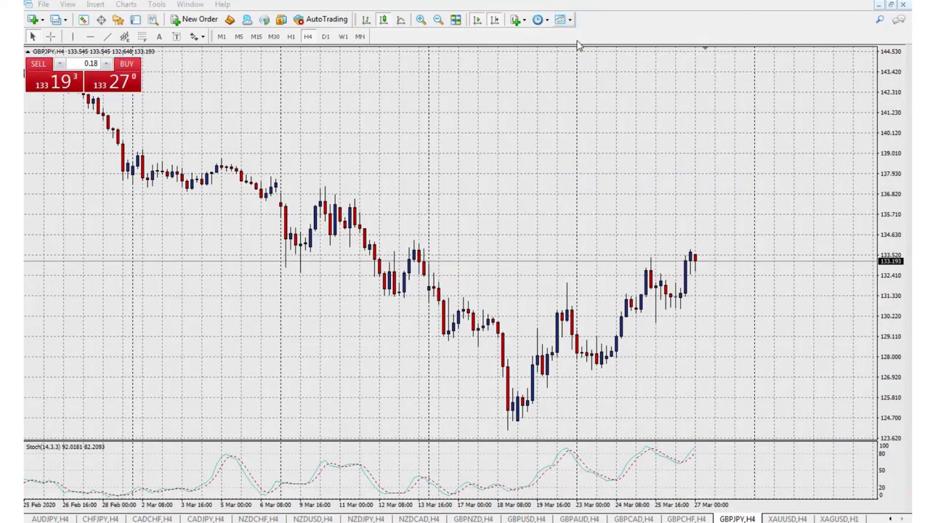
{"action": "left_click", "coordinate": [573, 62]}
{"action": "left_click", "coordinate": [651, 112]}
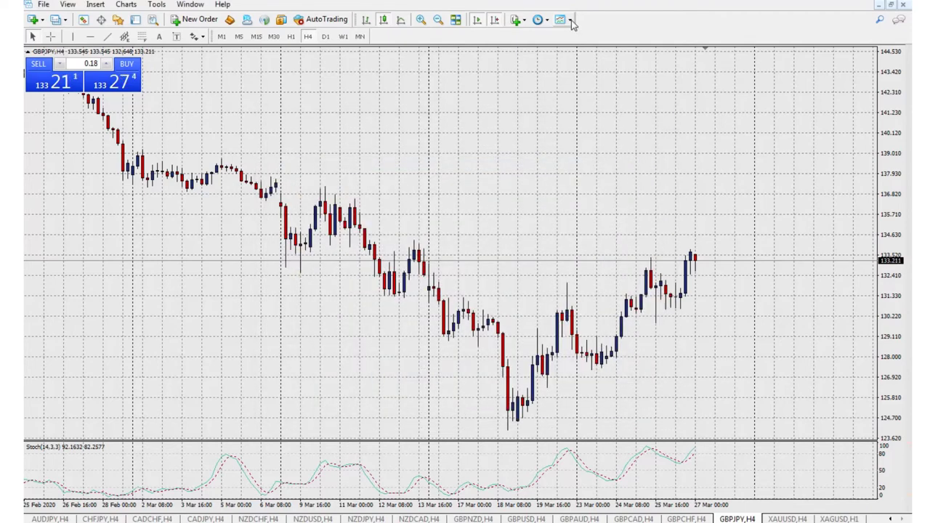
{"action": "left_click", "coordinate": [567, 20]}
{"action": "left_click", "coordinate": [613, 194]}
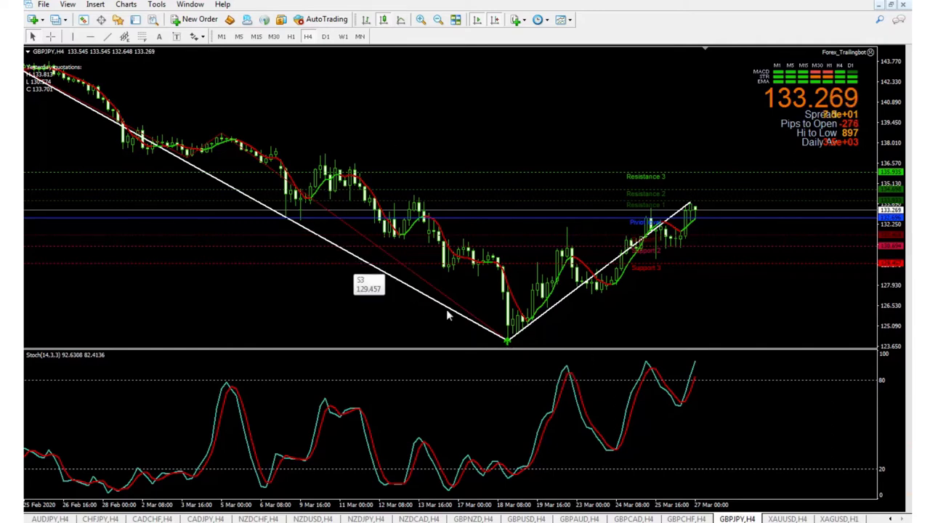
Reopen the list of saved chart templates.
{"action": "left_click", "coordinate": [560, 20]}
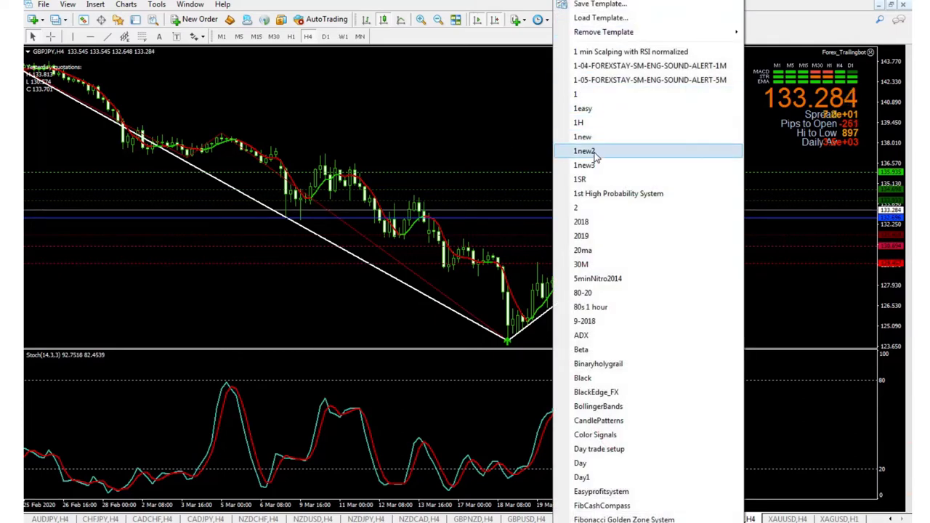
Apply the 1new2 template to the GBPJPY chart, delete its Bollinger Bands and dismiss the out-of-date notice.
{"action": "left_click", "coordinate": [590, 110]}
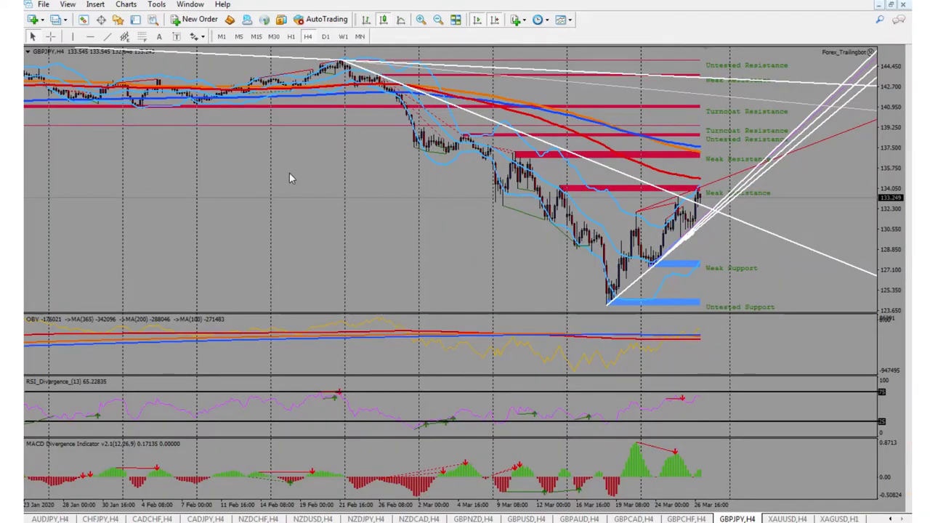
{"action": "right_click", "coordinate": [454, 162]}
{"action": "left_click", "coordinate": [479, 183]}
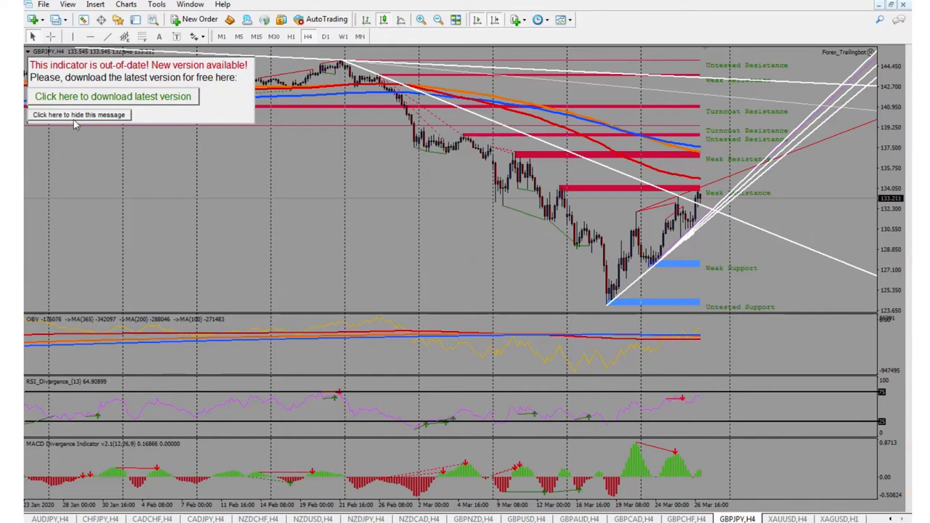
{"action": "left_click", "coordinate": [75, 117]}
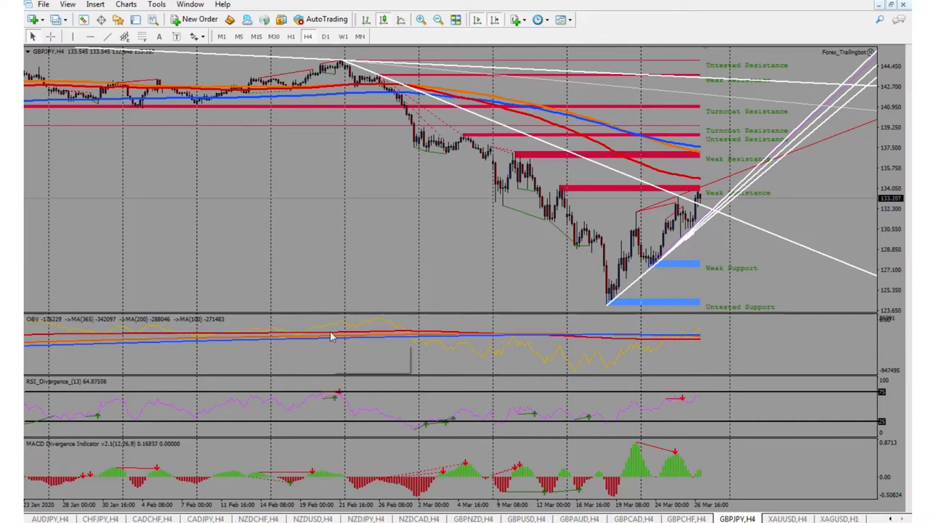
Zoom the GBPJPY H4 chart in, out and back in on recent bars, then launch Calculator.
{"action": "mouse_move", "coordinate": [330, 336]}
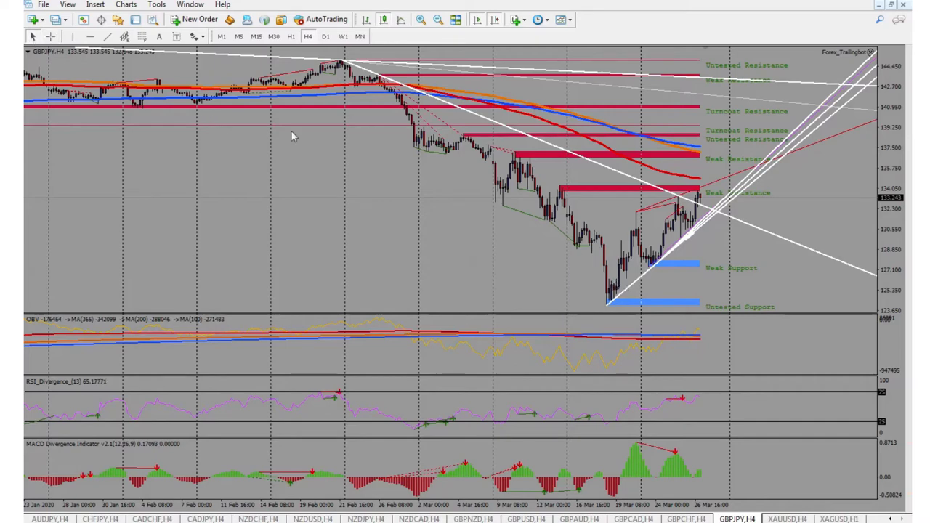
{"action": "left_click", "coordinate": [420, 19]}
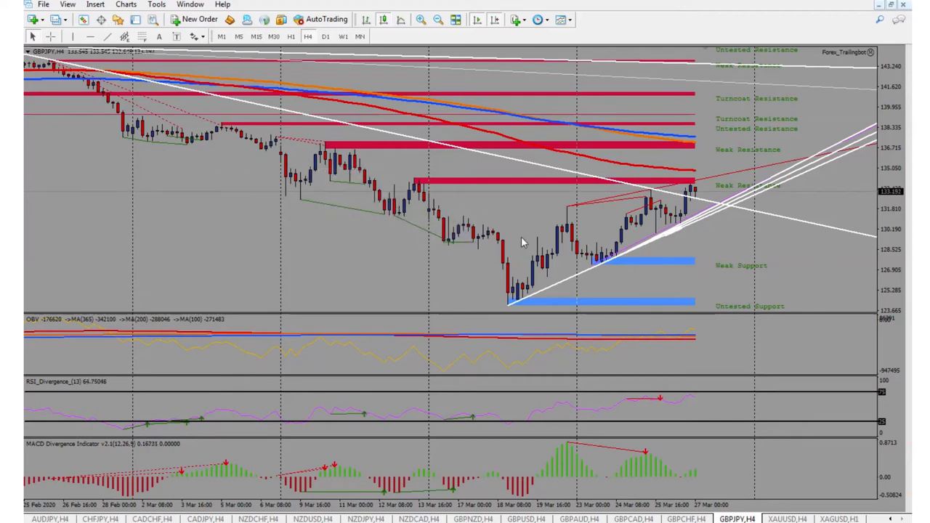
{"action": "left_click", "coordinate": [435, 20]}
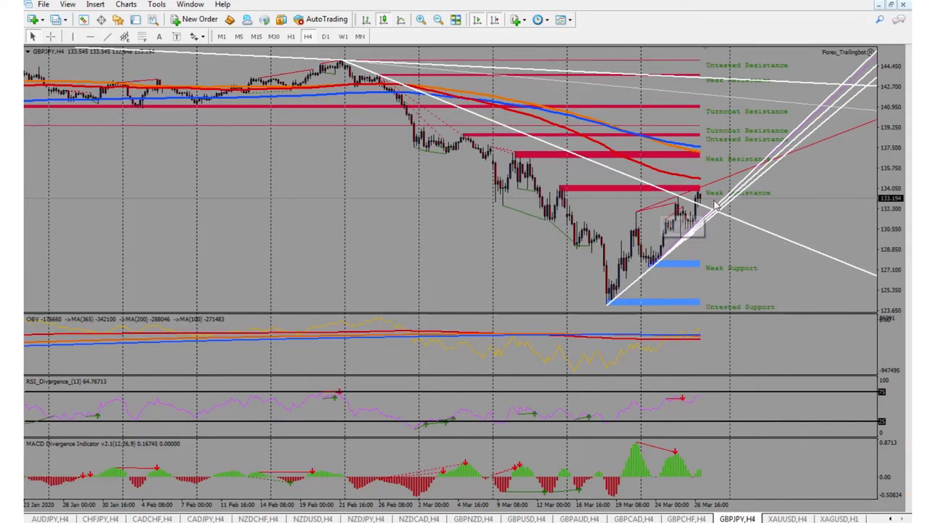
{"action": "left_click", "coordinate": [420, 19]}
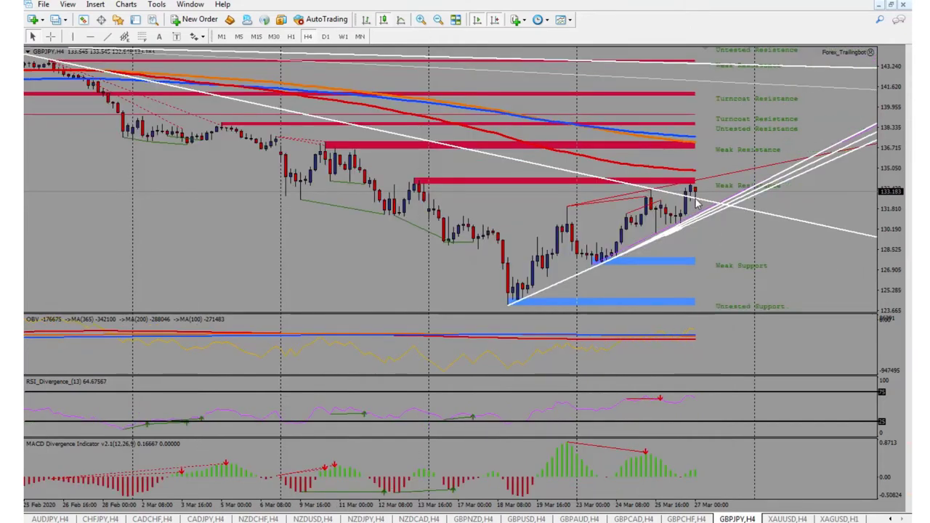
{"action": "mouse_move", "coordinate": [407, 521]}
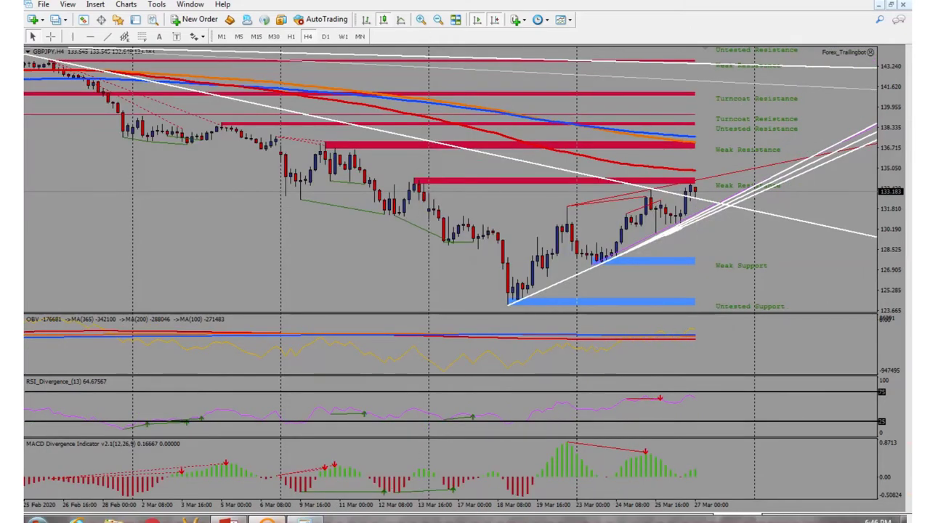
{"action": "left_click", "coordinate": [267, 520]}
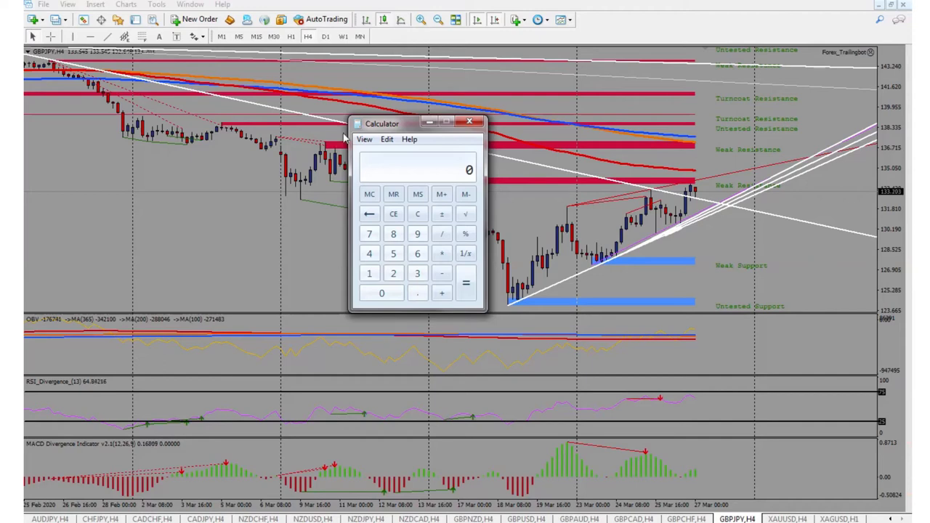
Minimize Calculator and switch the GBPJPY chart to H1 and back to H4.
{"action": "left_click", "coordinate": [294, 41]}
{"action": "left_click", "coordinate": [294, 40]}
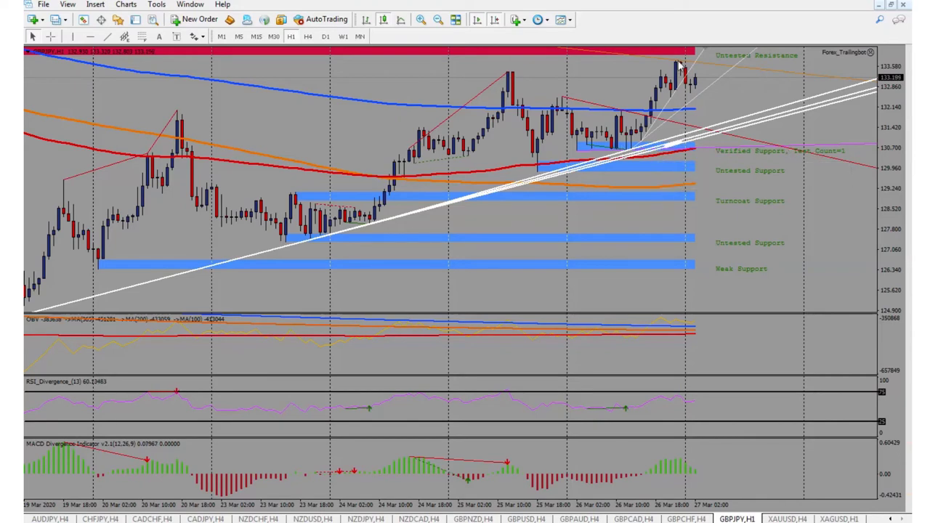
{"action": "left_click", "coordinate": [311, 38]}
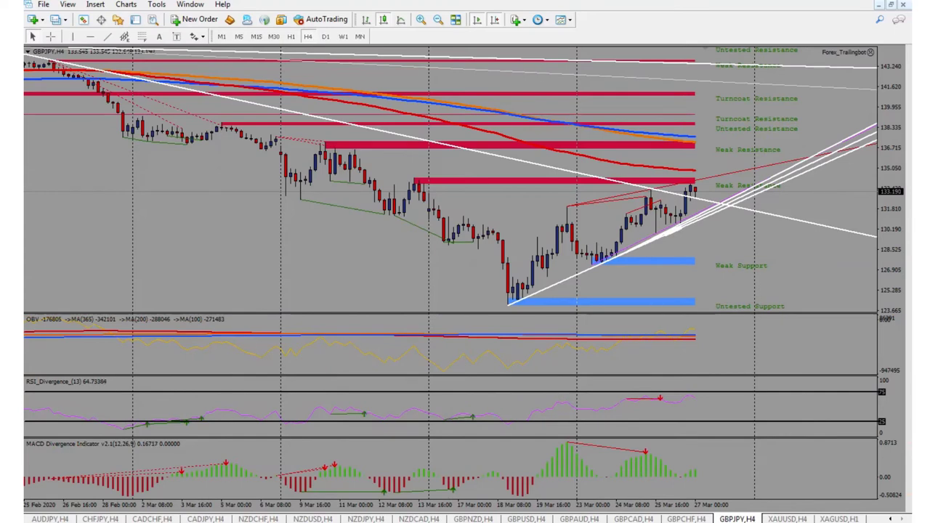
Reopen Calculator and, after discarding trial entries, compute 100 ÷ 5.
{"action": "left_click", "coordinate": [305, 518]}
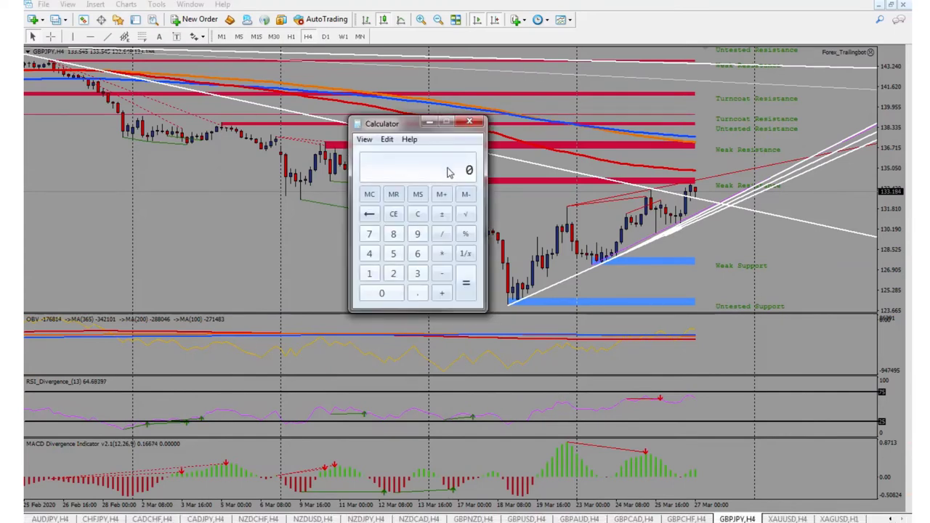
{"action": "type", "text": "23.50"}
{"action": "key", "text": "BackSpace"}
{"action": "key", "text": "BackSpace"}
{"action": "key", "text": "BackSpace"}
{"action": "key", "text": "BackSpace"}
{"action": "key", "text": "BackSpace"}
{"action": "type", "text": "100"}
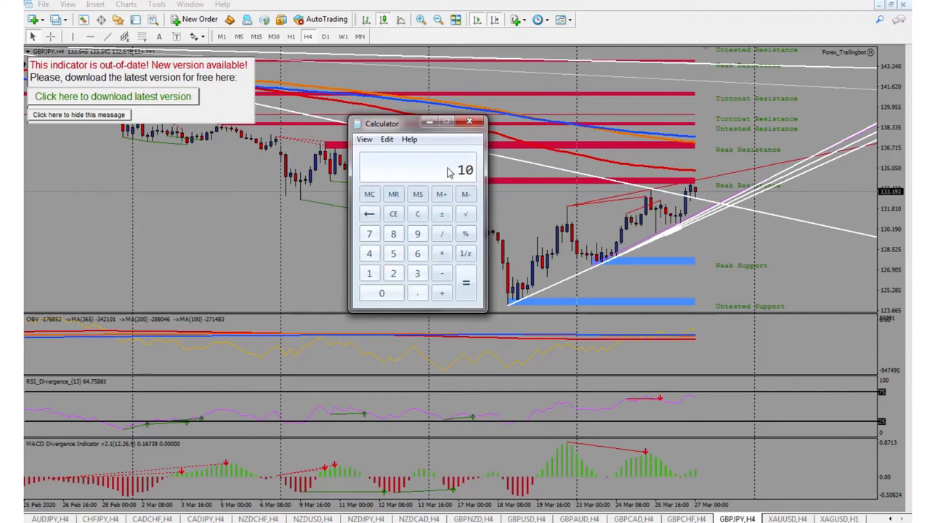
{"action": "key", "text": "BackSpace"}
{"action": "key", "text": "BackSpace"}
{"action": "type", "text": "200"}
{"action": "key", "text": "BackSpace"}
{"action": "key", "text": "BackSpace"}
{"action": "key", "text": "BackSpace"}
{"action": "type", "text": "100 / 5"}
{"action": "key", "text": "Return"}
Compute -23.5 × 7, then clear the display and minimize Calculator.
{"action": "left_click", "coordinate": [417, 214]}
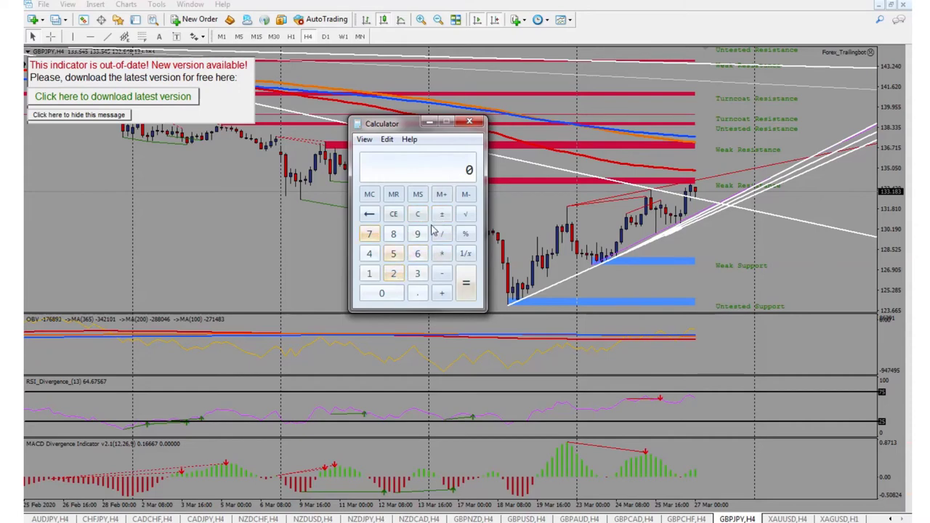
{"action": "left_click", "coordinate": [370, 236]}
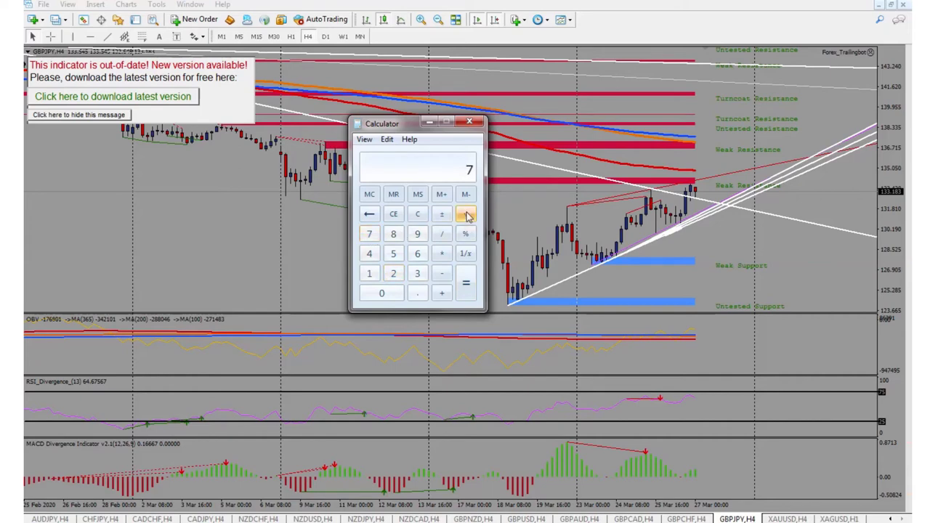
{"action": "left_click", "coordinate": [418, 213]}
{"action": "type", "text": "23.50"}
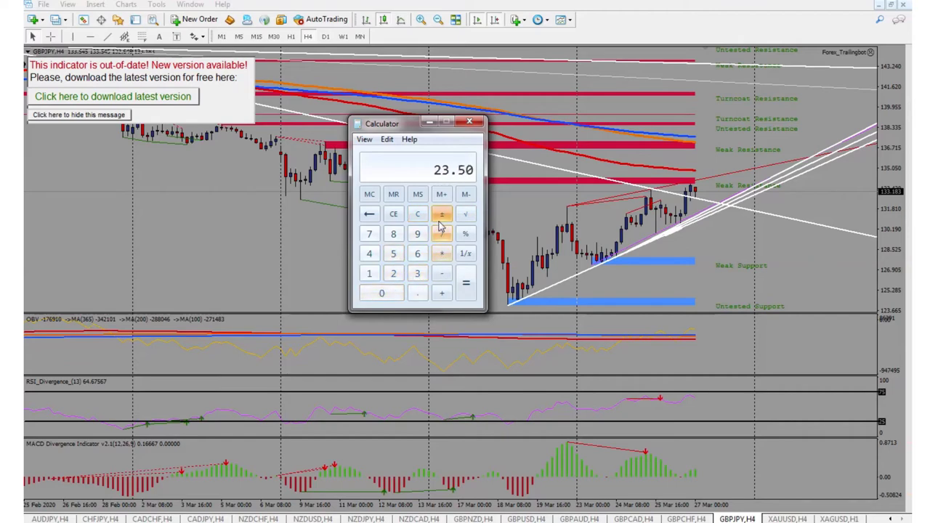
{"action": "left_click", "coordinate": [442, 214]}
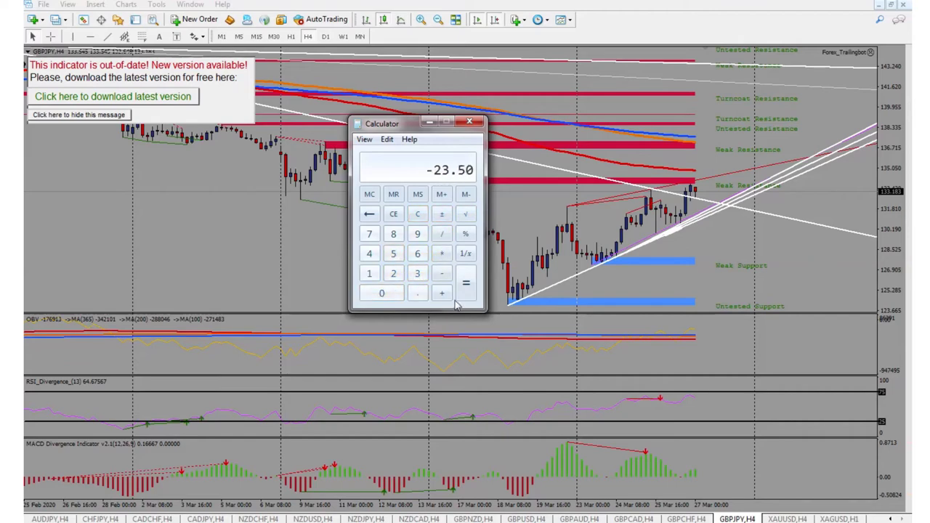
{"action": "type", "text": "* "}
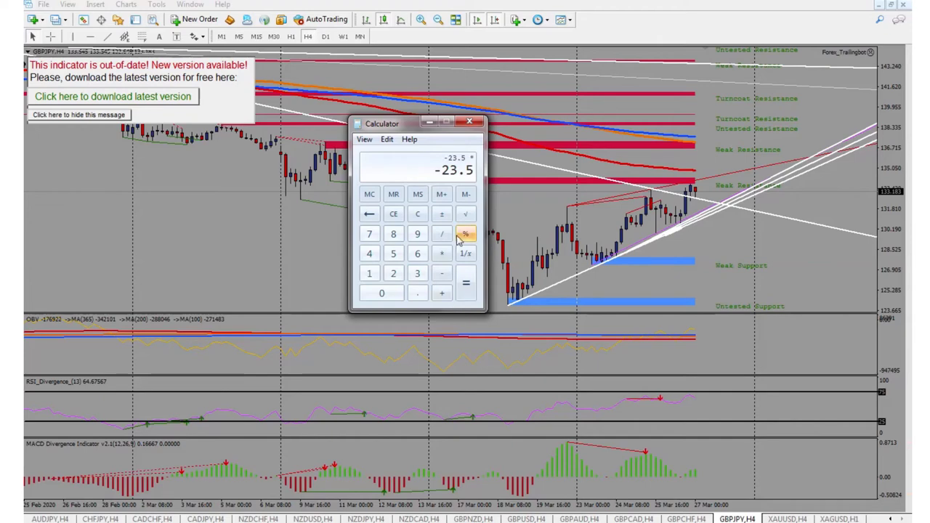
{"action": "type", "text": "7"}
{"action": "key", "text": "Return"}
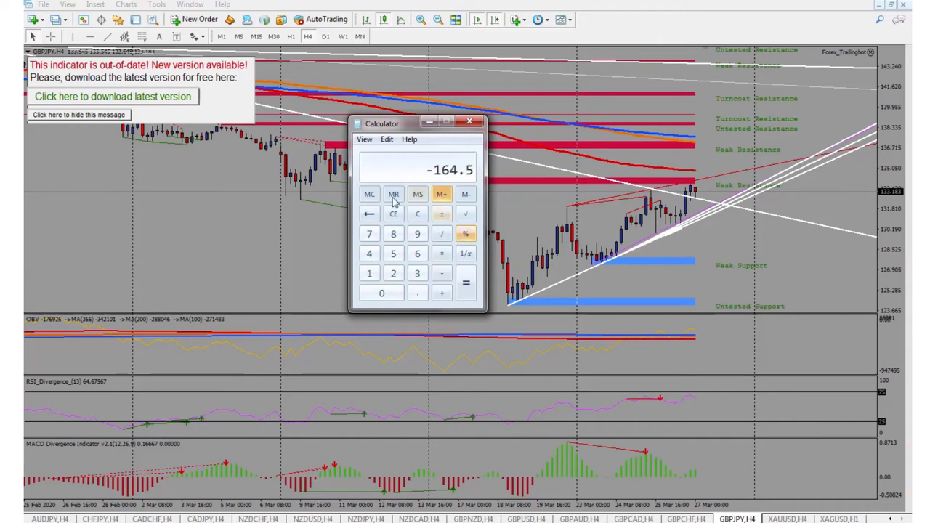
{"action": "left_click", "coordinate": [417, 214]}
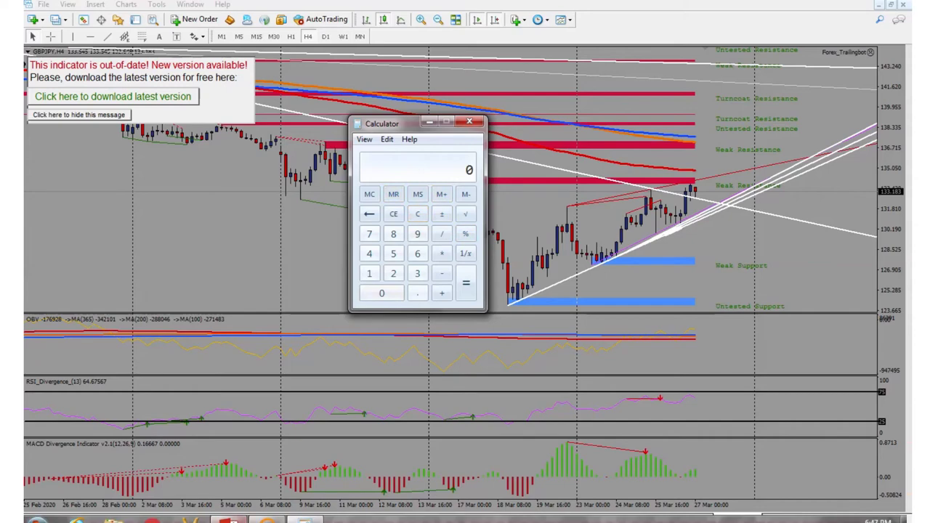
{"action": "left_click", "coordinate": [230, 520]}
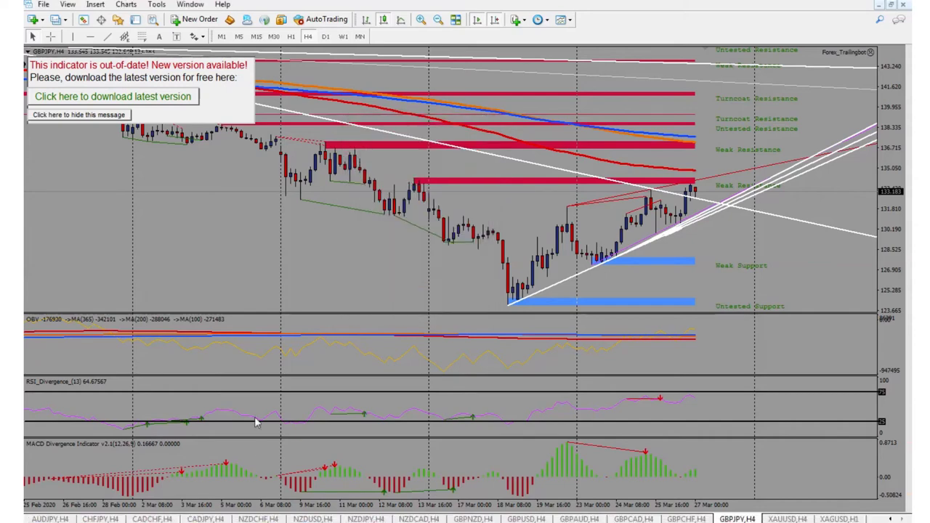
Show the terminal's Account History with a custom period from 2020.02.01 to 2020.03.01.
{"action": "key", "text": "ctrl+t"}
{"action": "right_click", "coordinate": [190, 462]}
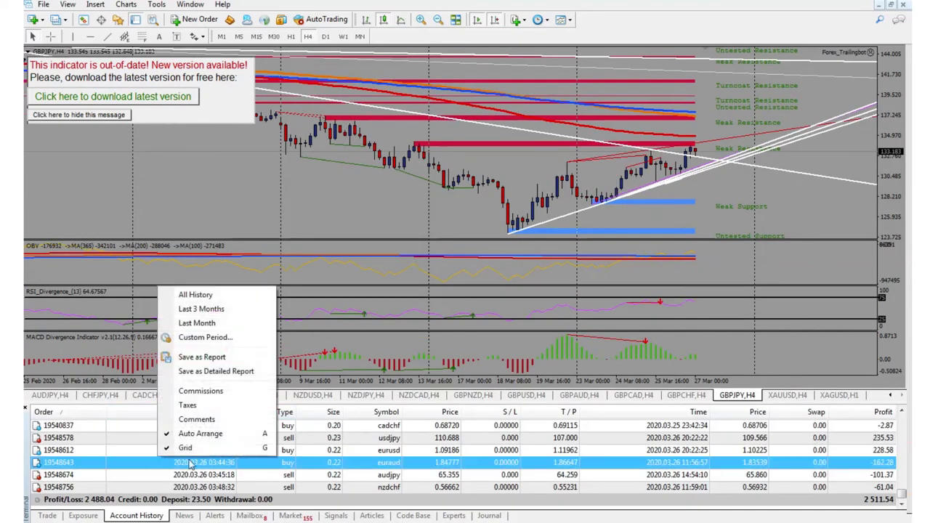
{"action": "left_click", "coordinate": [203, 337]}
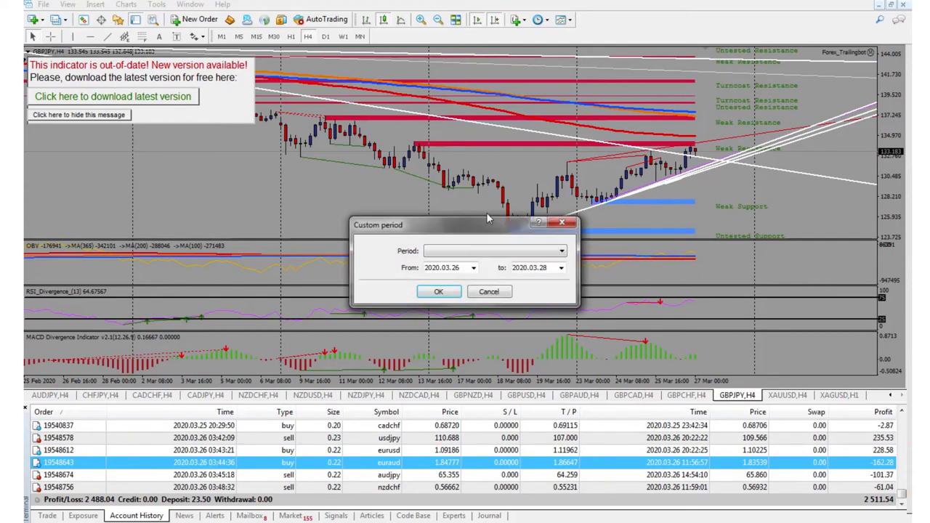
{"action": "left_click", "coordinate": [560, 267]}
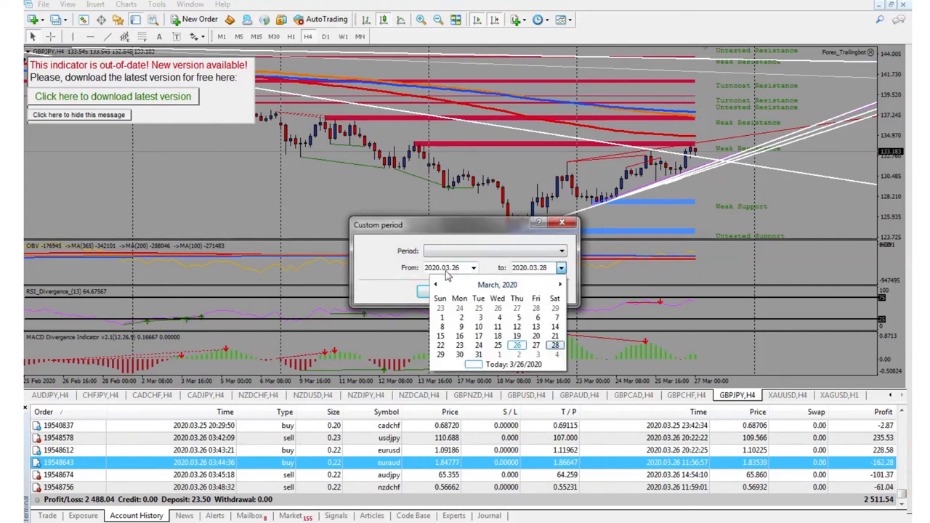
{"action": "left_click", "coordinate": [471, 268]}
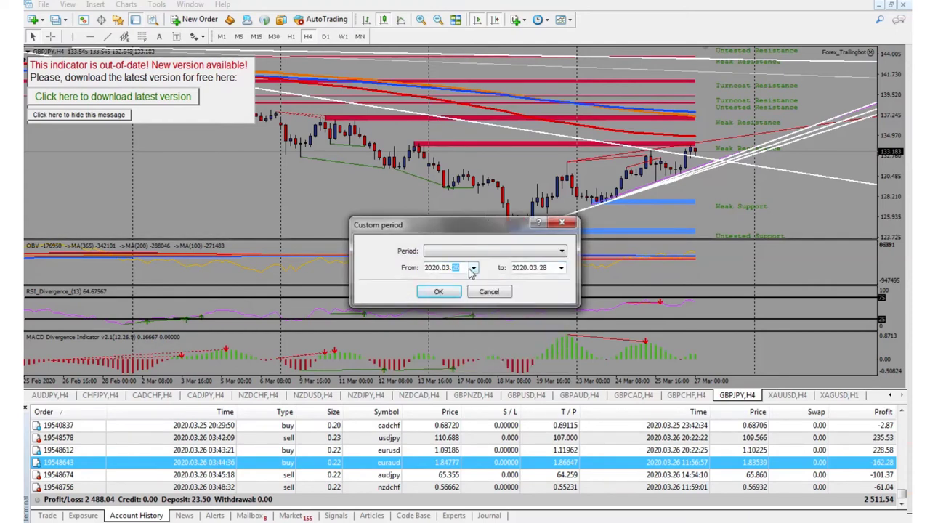
{"action": "left_click", "coordinate": [472, 268]}
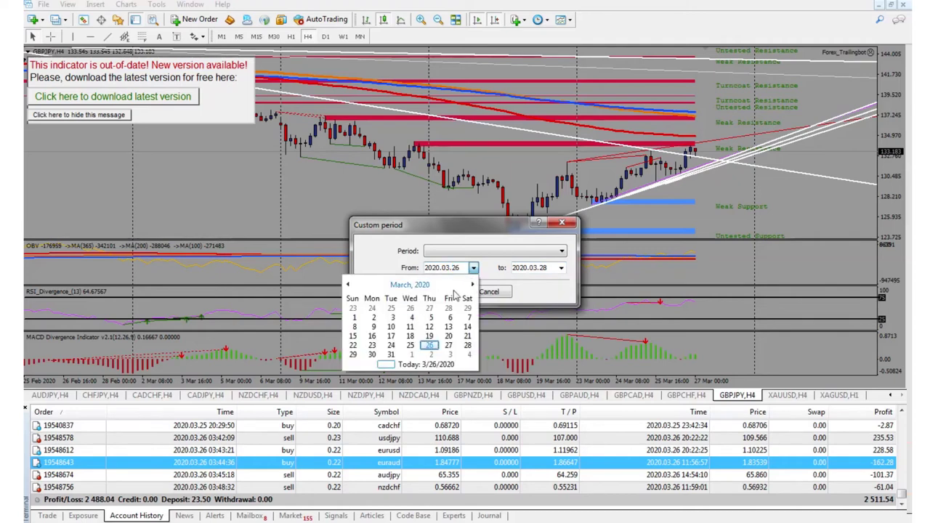
{"action": "left_click", "coordinate": [349, 286]}
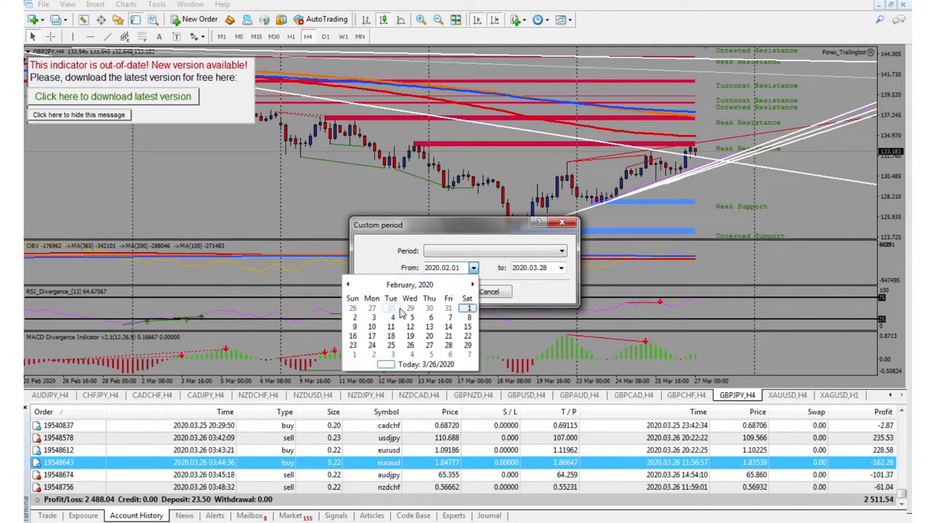
{"action": "left_click", "coordinate": [469, 309]}
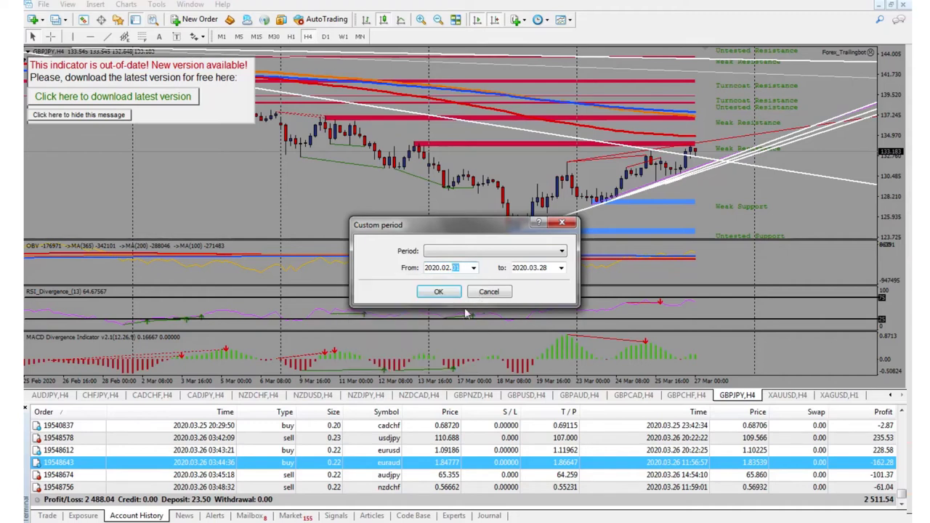
{"action": "left_click", "coordinate": [561, 268]}
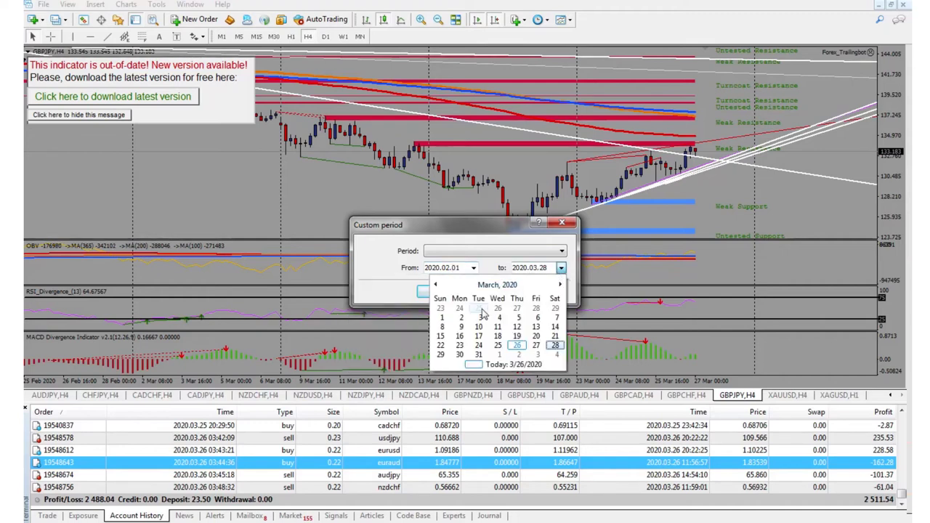
{"action": "left_click", "coordinate": [441, 317]}
{"action": "left_click", "coordinate": [438, 292]}
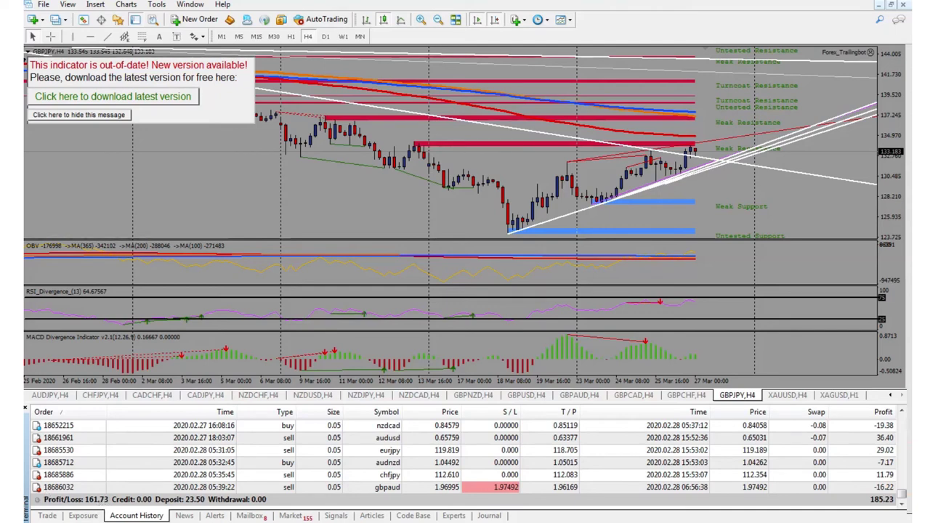
Restore Calculator and compute 23.5 × 7 to get 164.5.
{"action": "left_click", "coordinate": [266, 519]}
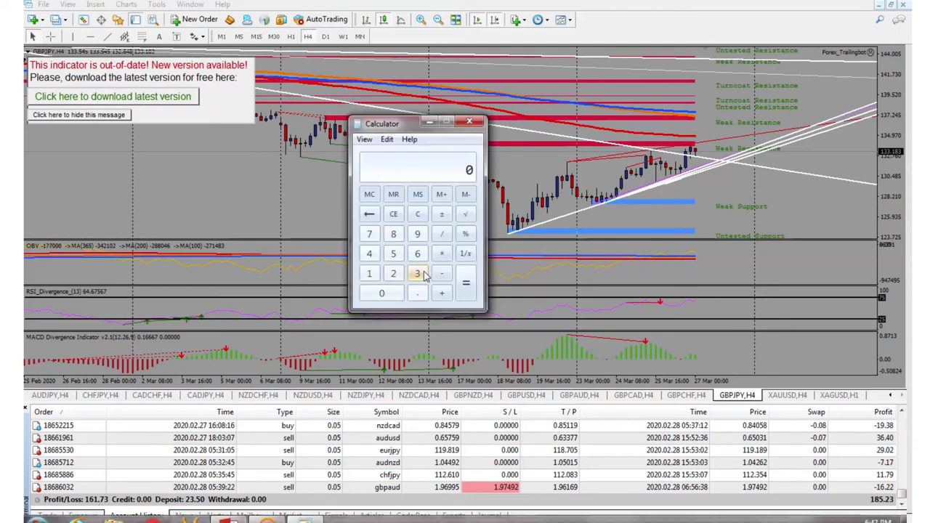
{"action": "type", "text": "161"}
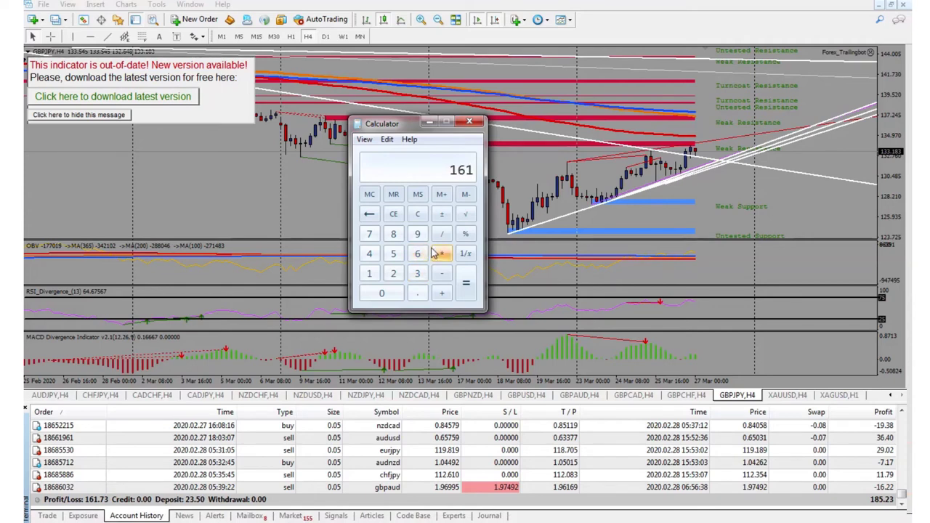
{"action": "key", "text": "BackSpace"}
{"action": "key", "text": "BackSpace"}
{"action": "key", "text": "BackSpace"}
{"action": "type", "text": "23.50"}
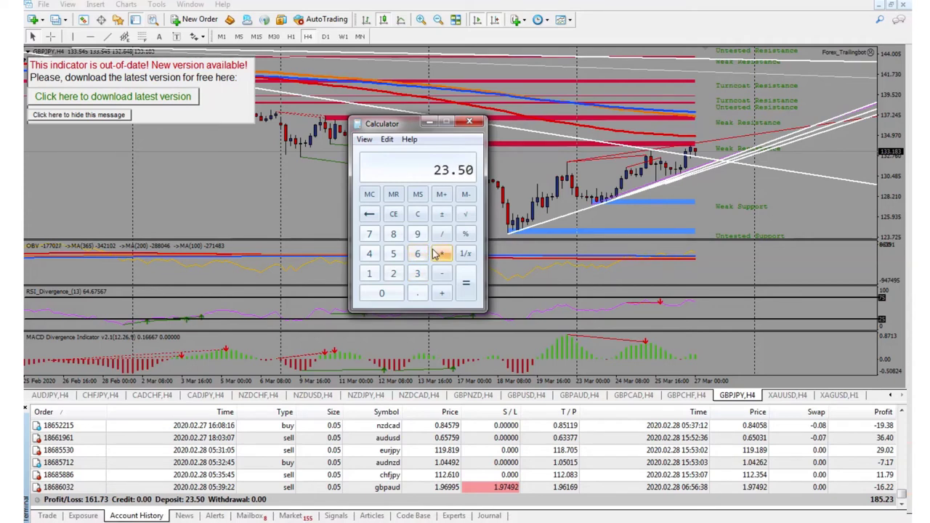
{"action": "left_click", "coordinate": [436, 253]}
{"action": "type", "text": "7"}
{"action": "key", "text": "Return"}
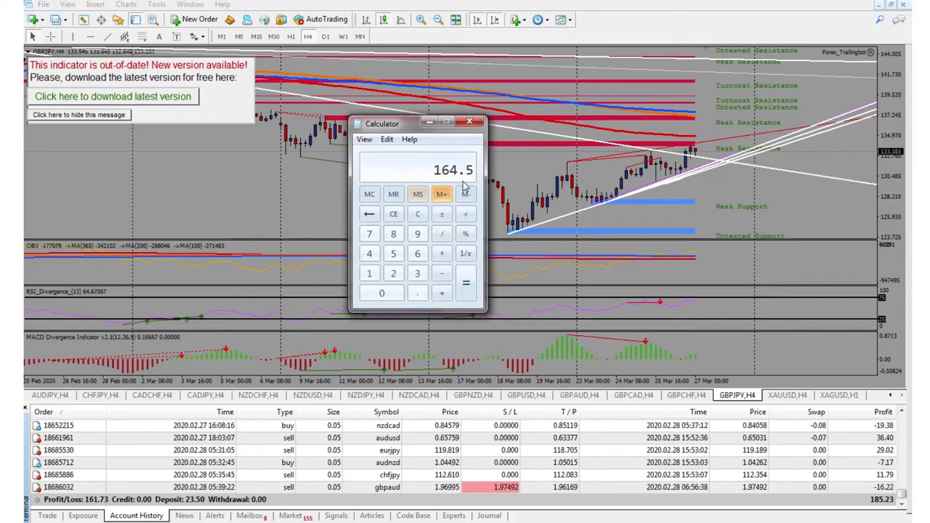
Multiply by 7 (1151.5), divide by 4 (287.875), then divide by 5 (57.575).
{"action": "key", "text": "asterisk"}
{"action": "key", "text": "7"}
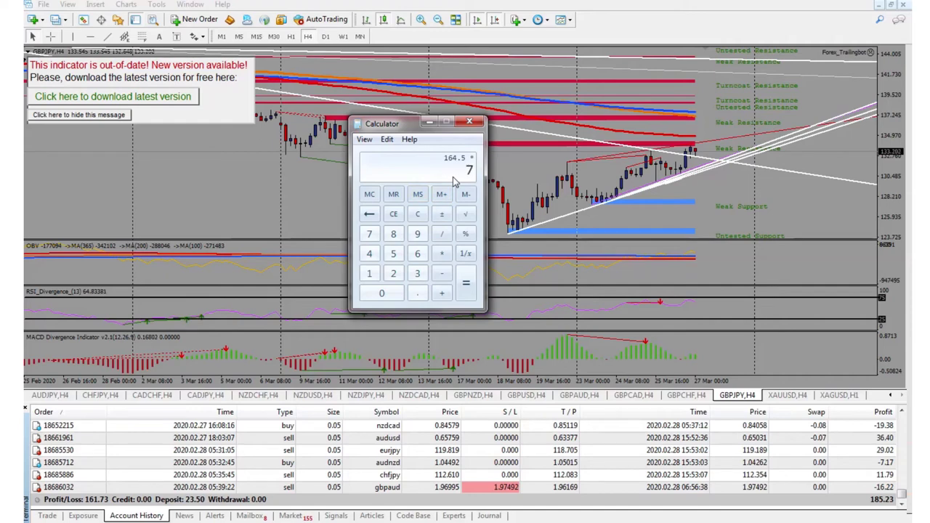
{"action": "key", "text": "Return"}
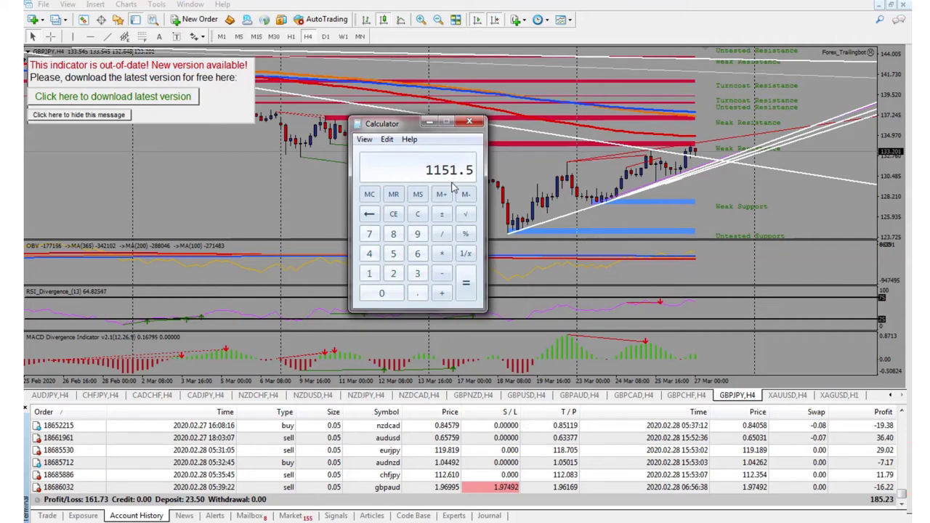
{"action": "key", "text": "slash"}
{"action": "type", "text": "4"}
{"action": "key", "text": "Return"}
{"action": "key", "text": "slash"}
{"action": "type", "text": "5"}
{"action": "key", "text": "Return"}
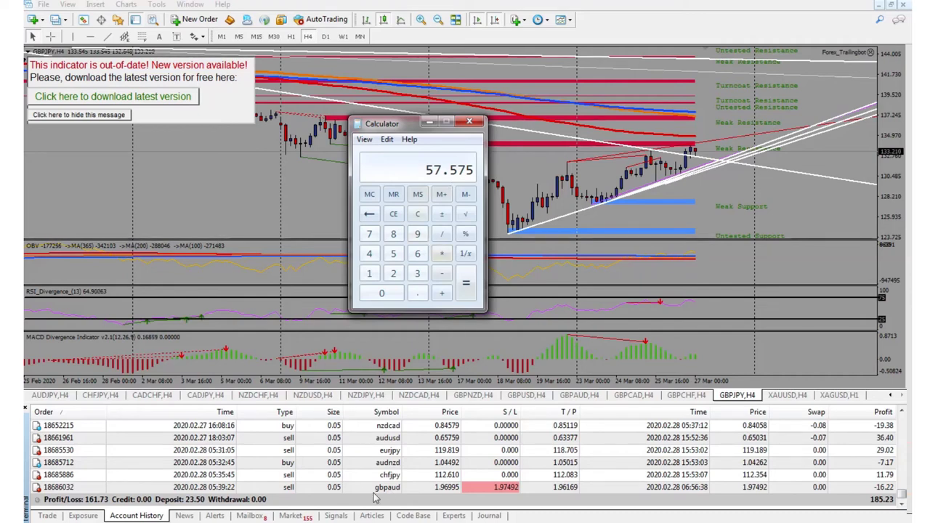
Set the Account History custom period to 2020.03.01–2020.03.26 and scroll down the list.
{"action": "left_click", "coordinate": [299, 463]}
{"action": "right_click", "coordinate": [299, 463]}
{"action": "left_click", "coordinate": [361, 349]}
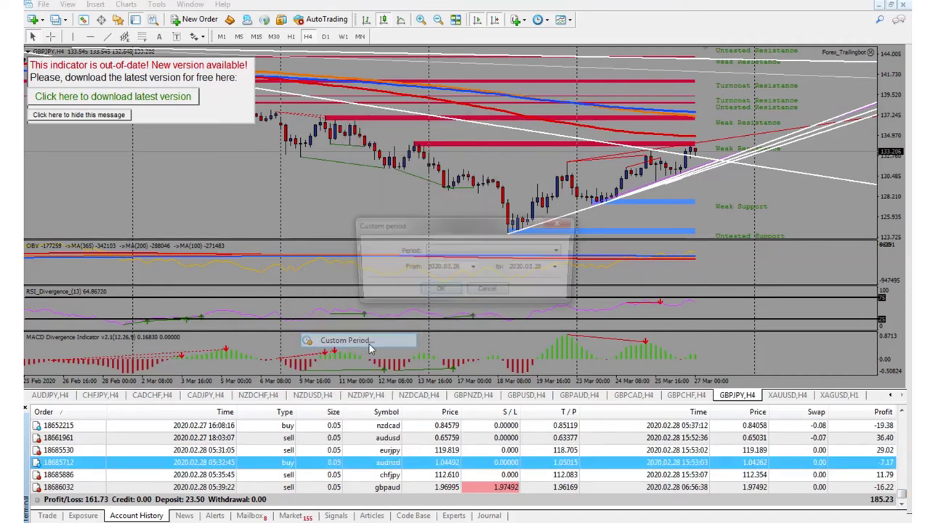
{"action": "left_click", "coordinate": [472, 269]}
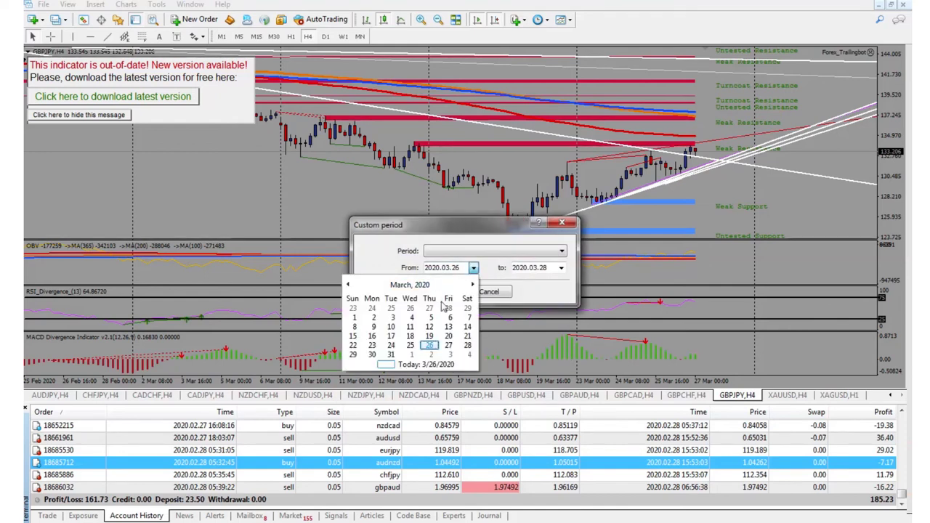
{"action": "left_click", "coordinate": [354, 317]}
{"action": "left_click", "coordinate": [561, 268]}
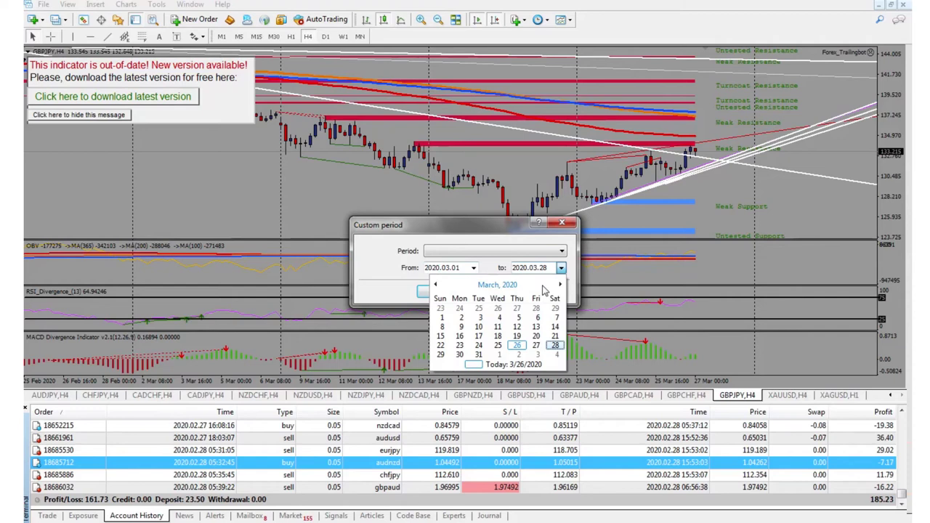
{"action": "left_click", "coordinate": [516, 346]}
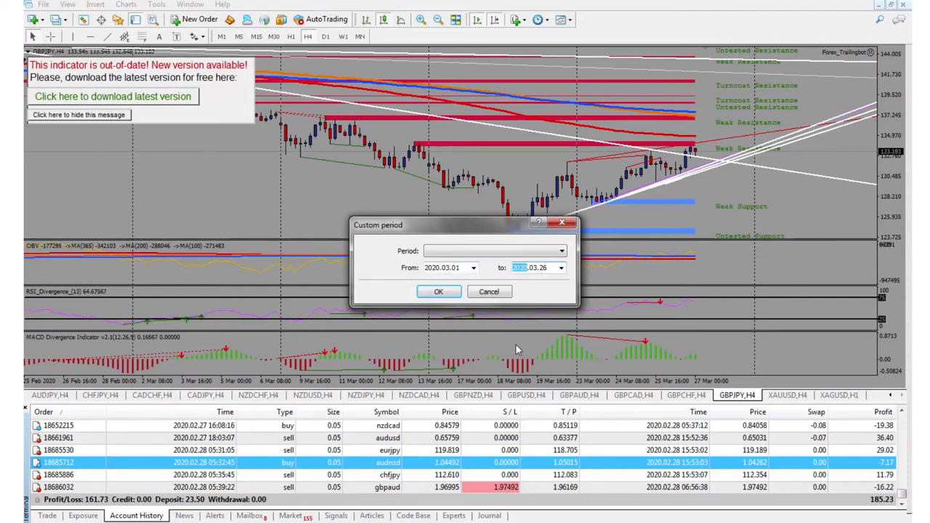
{"action": "left_click", "coordinate": [440, 291]}
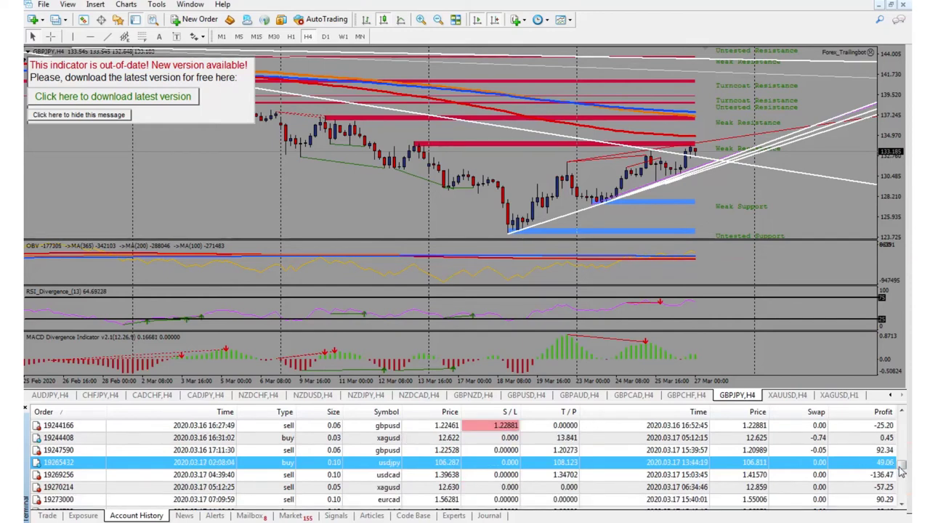
{"action": "left_click_drag", "start_coordinate": [901, 467], "coordinate": [901, 500]}
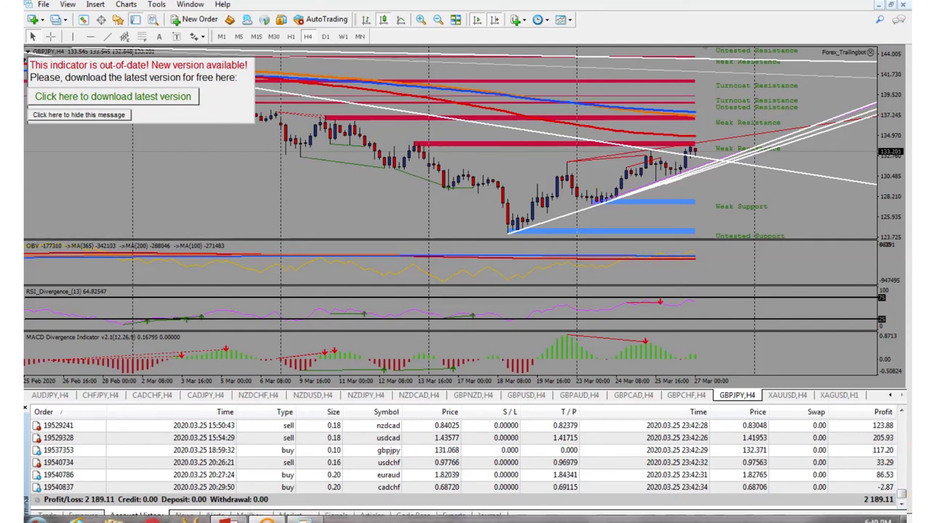
Restore Calculator and multiply 57.575 by 5 then by 4 to reach 1151.5.
{"action": "left_click", "coordinate": [251, 520]}
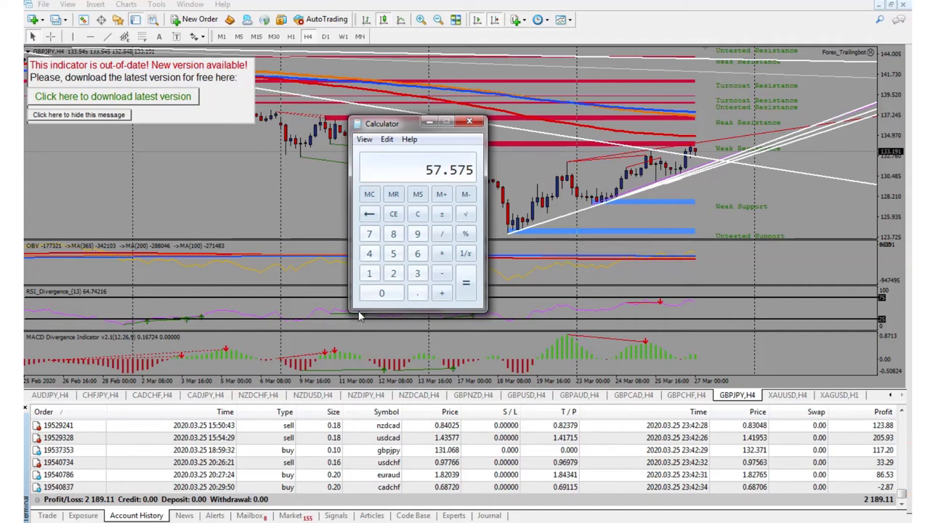
{"action": "key", "text": "asterisk"}
{"action": "type", "text": "5"}
{"action": "key", "text": "Return"}
{"action": "key", "text": "asterisk"}
{"action": "type", "text": "4"}
{"action": "key", "text": "Return"}
Subtract 2189 to get -1037.5, then clear the display to 0.
{"action": "key", "text": "minus"}
{"action": "type", "text": "2189"}
{"action": "key", "text": "Return"}
{"action": "key", "text": "Escape"}
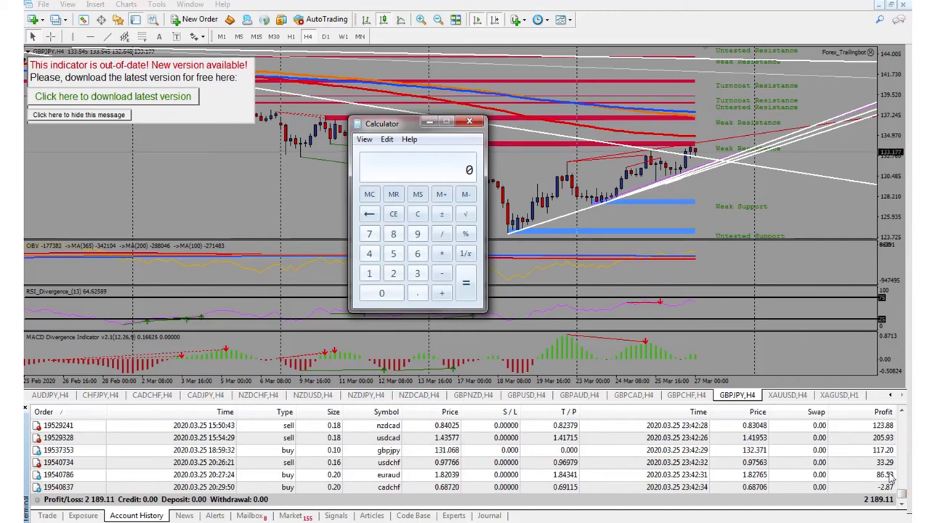
{"action": "left_click", "coordinate": [901, 496]}
{"action": "scroll", "coordinate": [900, 496], "scroll_direction": "up", "scroll_amount": 3}
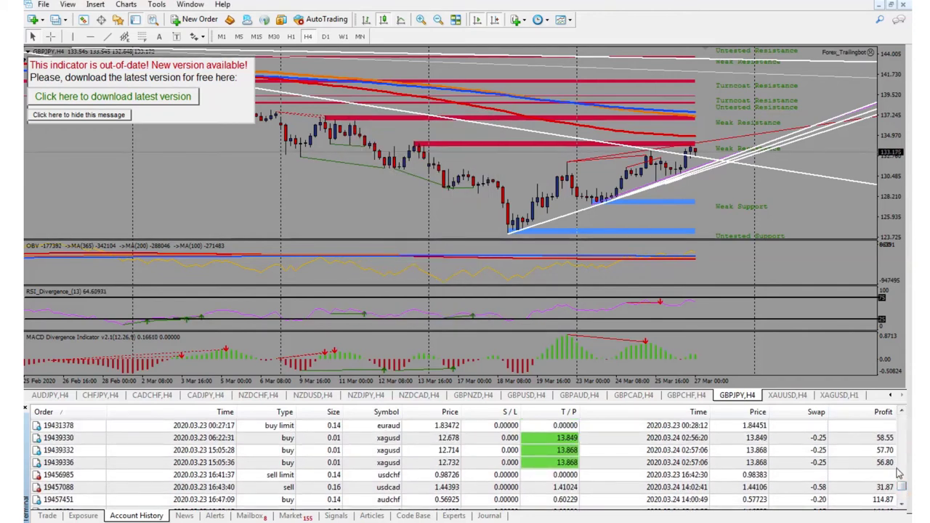
{"action": "scroll", "coordinate": [900, 481], "scroll_direction": "up", "scroll_amount": 3}
{"action": "scroll", "coordinate": [900, 480], "scroll_direction": "up", "scroll_amount": 1}
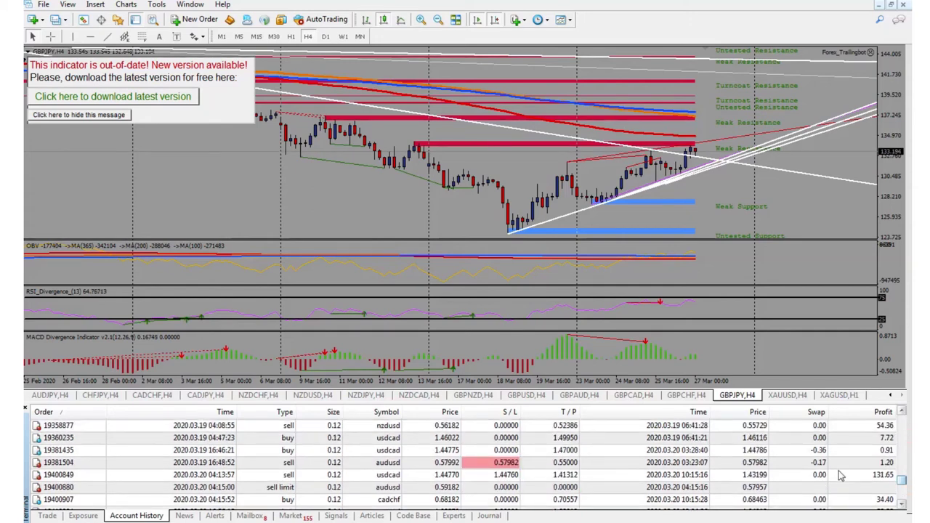
{"action": "left_click", "coordinate": [854, 465]}
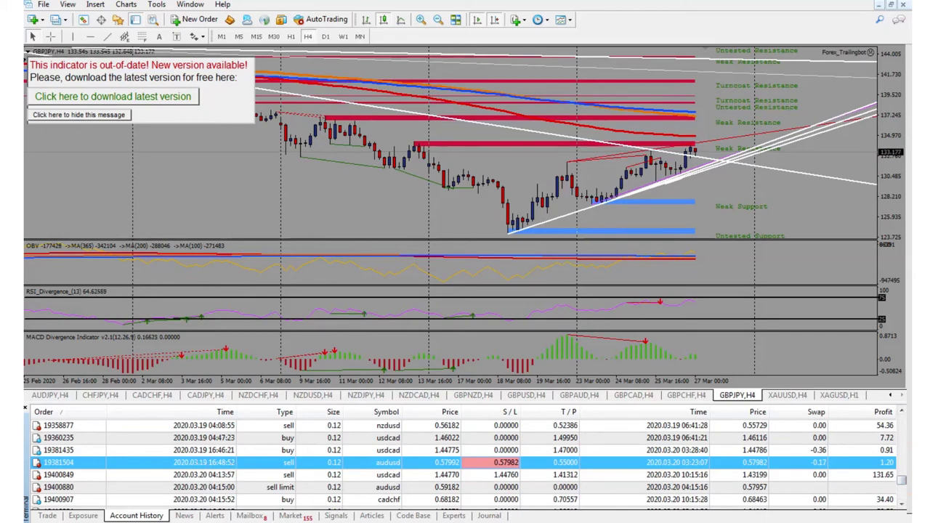
{"action": "left_click", "coordinate": [901, 481]}
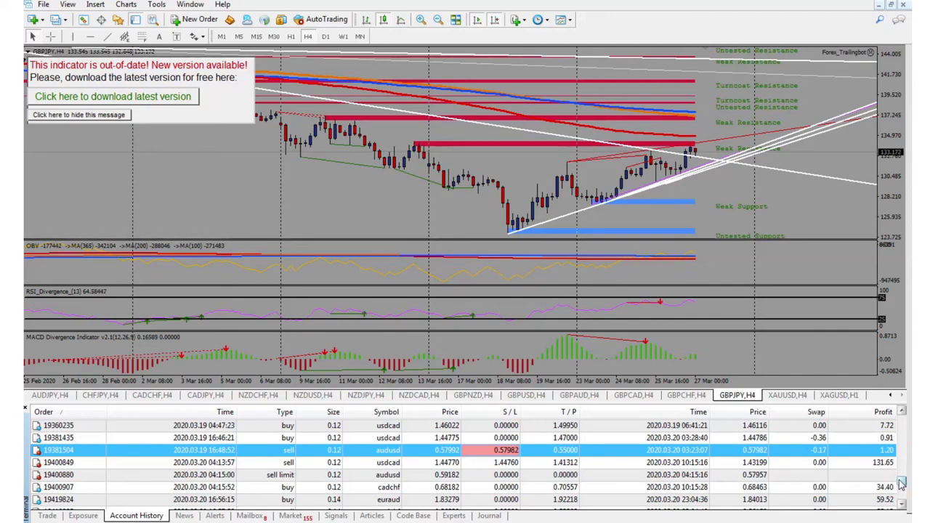
{"action": "scroll", "coordinate": [901, 481], "scroll_direction": "up", "scroll_amount": 2}
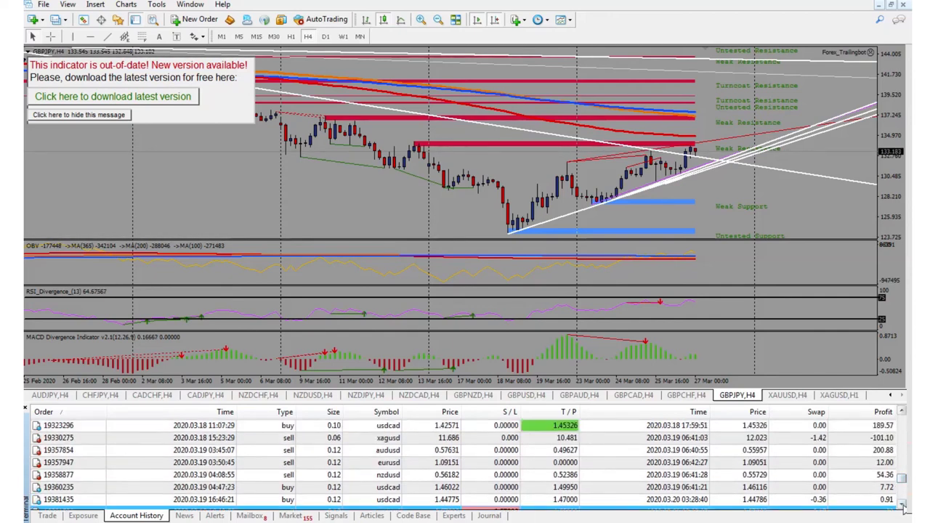
{"action": "left_click", "coordinate": [902, 502]}
{"action": "left_click", "coordinate": [887, 490]}
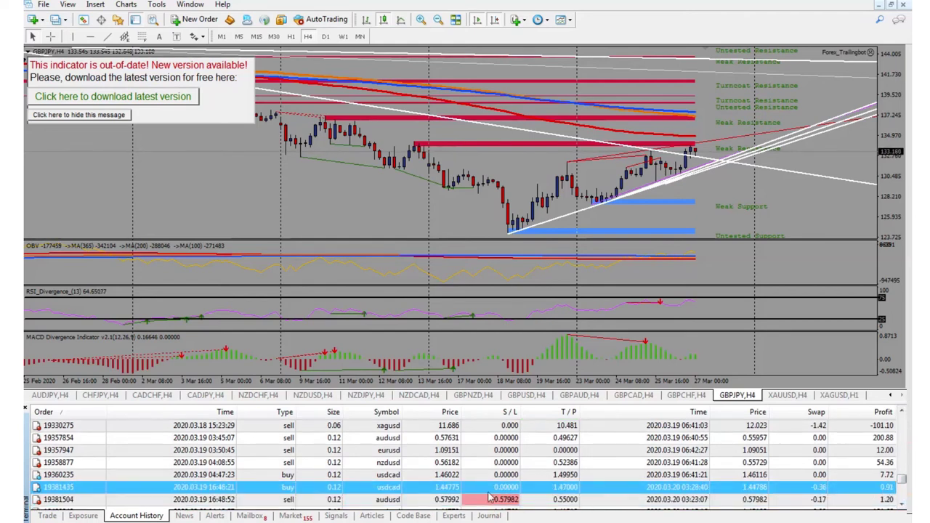
{"action": "left_click", "coordinate": [889, 439]}
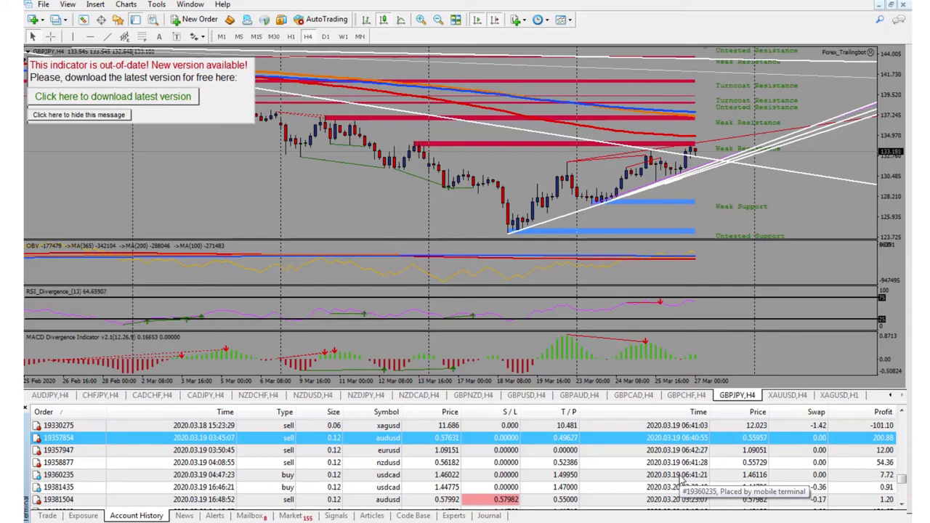
{"action": "left_click", "coordinate": [675, 488]}
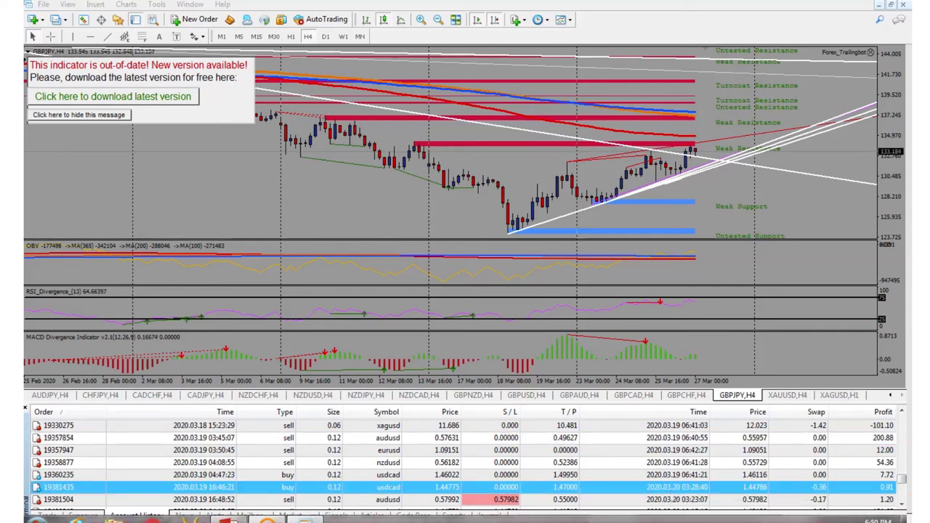
{"action": "left_click", "coordinate": [305, 518]}
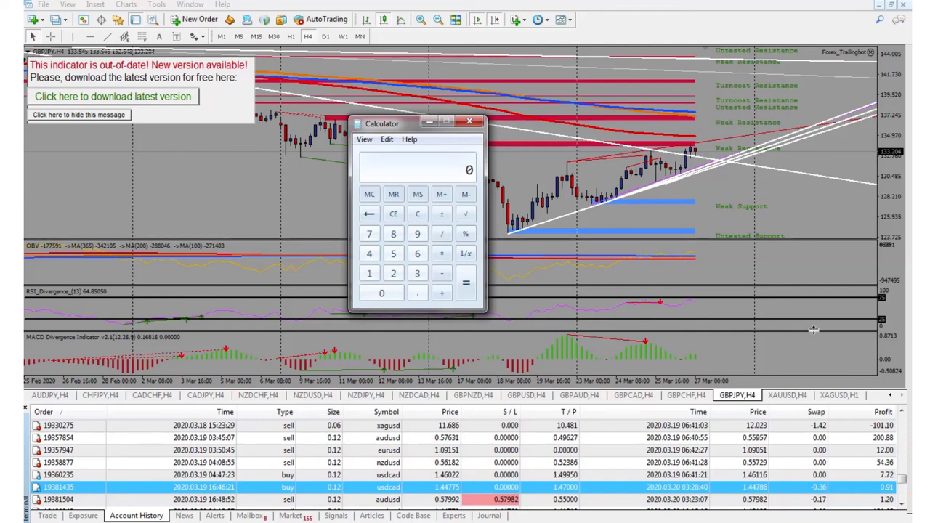
Bring the terminal forward and scroll the Account History to its Profit/Loss total of 2 189.11.
{"action": "left_click", "coordinate": [901, 473]}
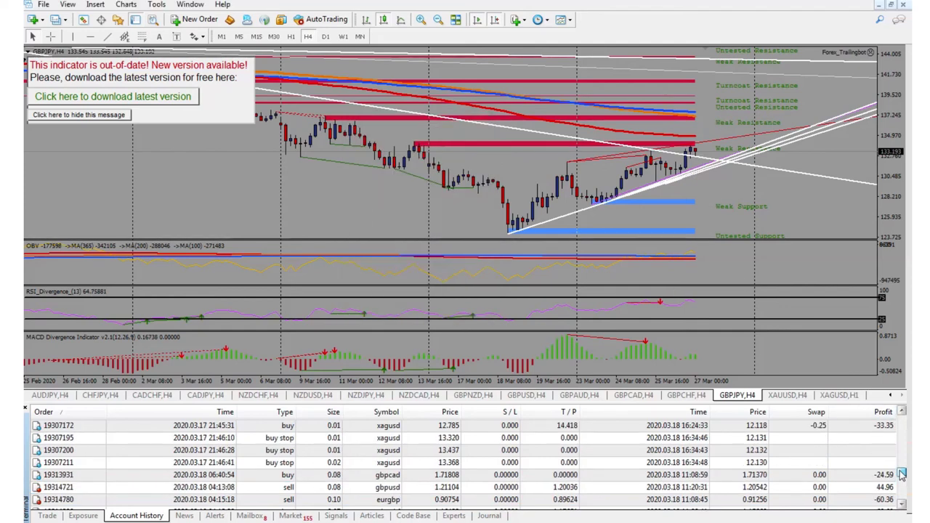
{"action": "scroll", "coordinate": [901, 473], "scroll_direction": "down", "scroll_amount": 5}
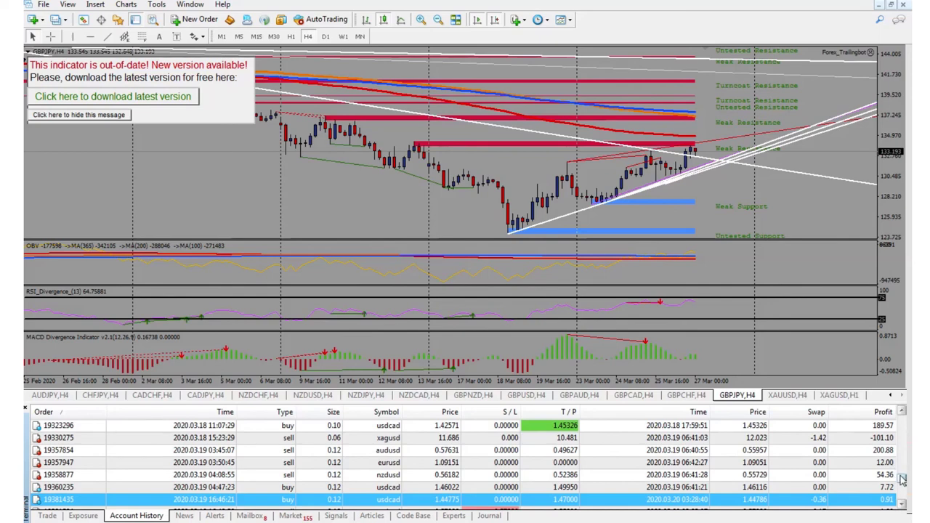
{"action": "scroll", "coordinate": [898, 476], "scroll_direction": "down", "scroll_amount": 10}
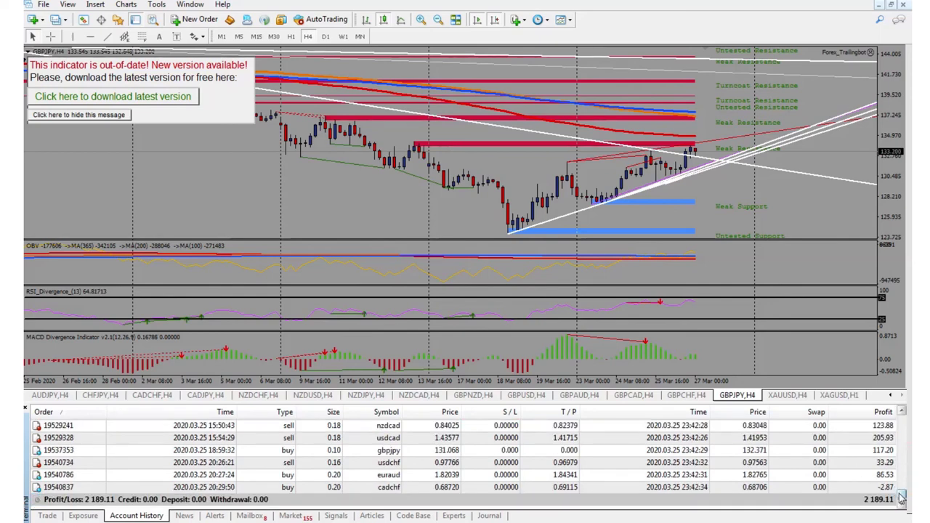
{"action": "scroll", "coordinate": [899, 493], "scroll_direction": "up", "scroll_amount": 5}
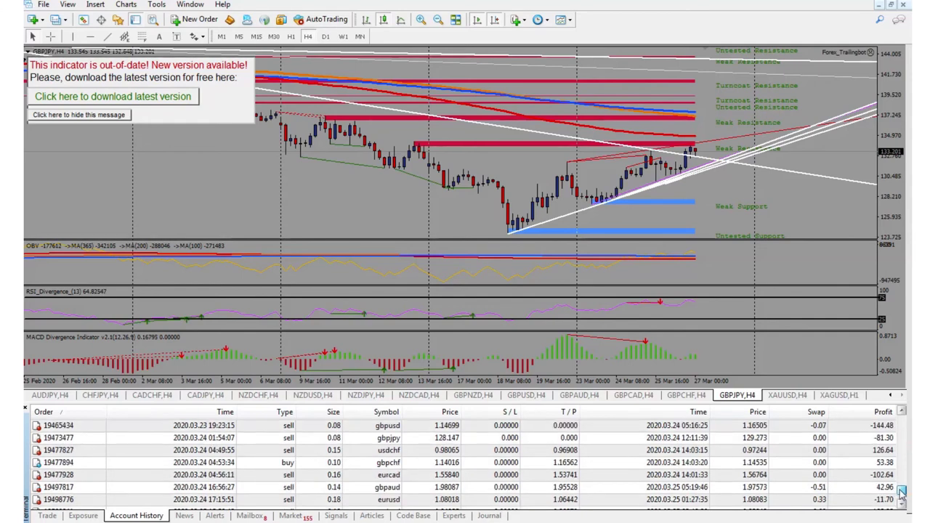
{"action": "scroll", "coordinate": [900, 493], "scroll_direction": "down", "scroll_amount": 5}
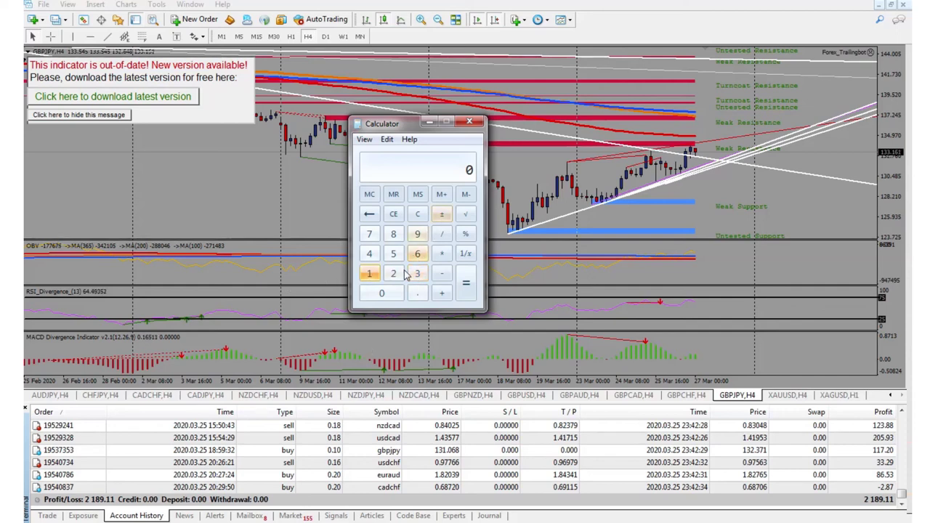
Clear Calculator and divide 287 by 5 to get 57.4.
{"action": "left_click", "coordinate": [393, 273]}
{"action": "key", "text": "Escape"}
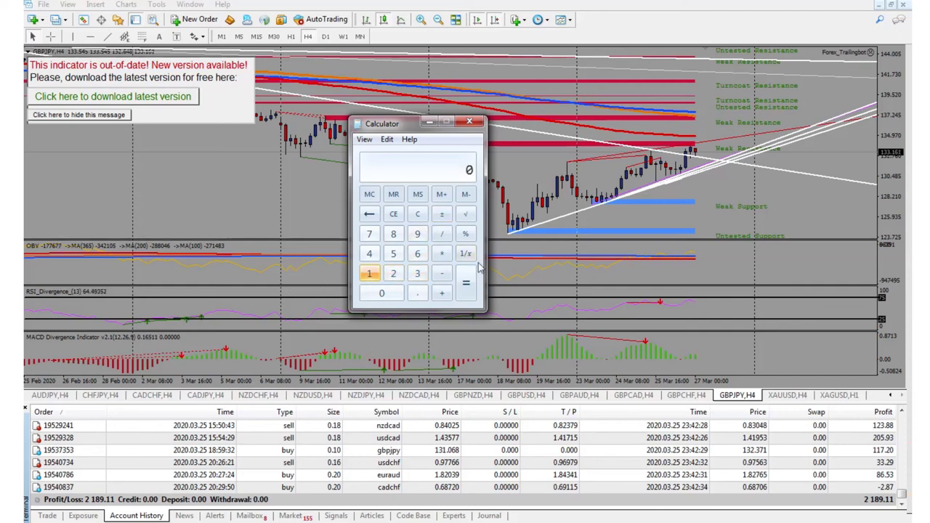
{"action": "type", "text": "287"}
{"action": "key", "text": "slash"}
{"action": "type", "text": "5"}
{"action": "key", "text": "Return"}
Set the Account History custom period to 2020.02.01–2020.03.28 and review the March orders and totals.
{"action": "right_click", "coordinate": [144, 478]}
{"action": "left_click", "coordinate": [190, 353]}
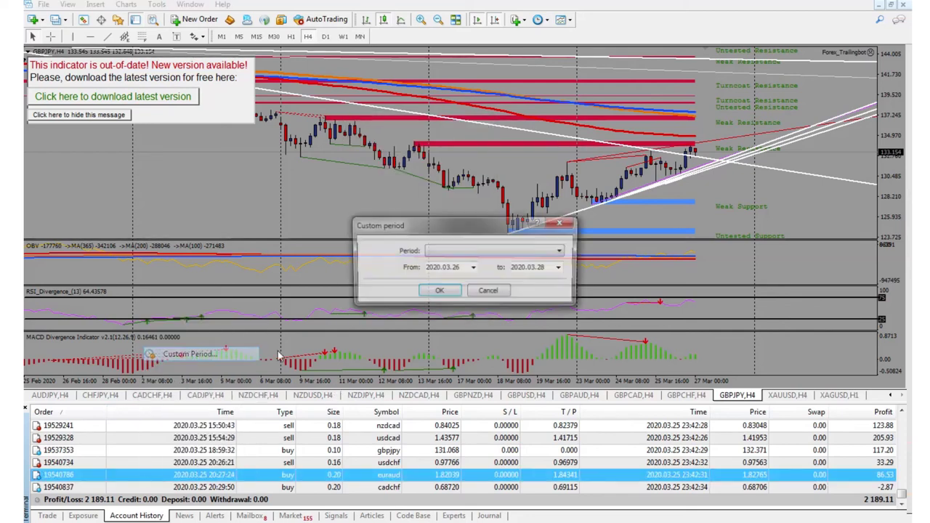
{"action": "left_click", "coordinate": [473, 268]}
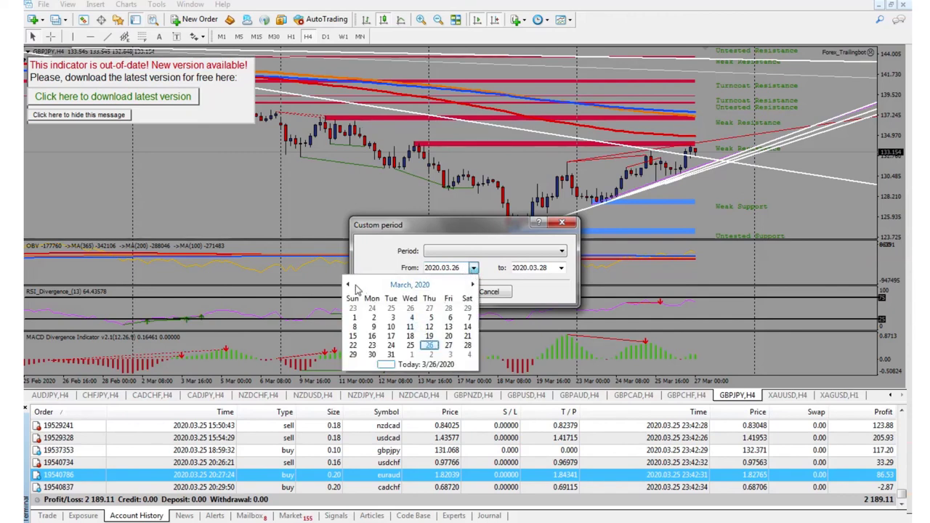
{"action": "left_click", "coordinate": [349, 285]}
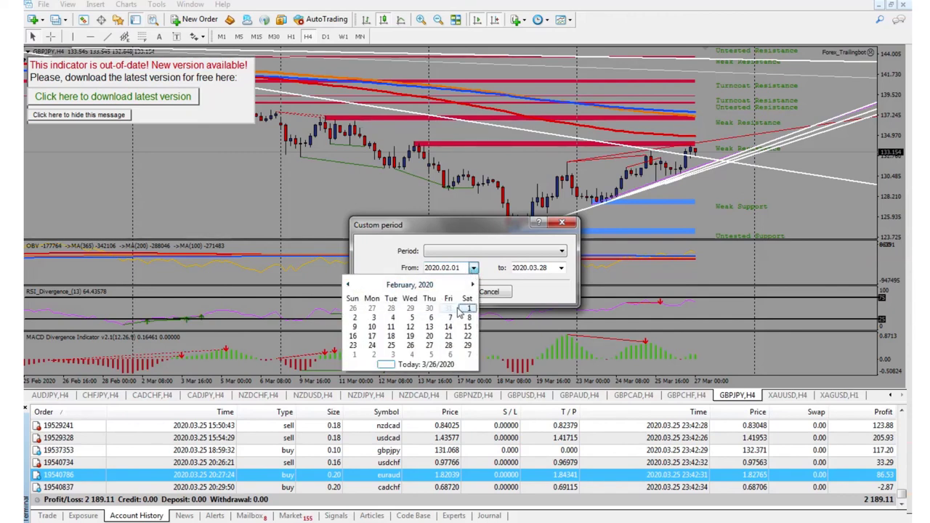
{"action": "left_click", "coordinate": [467, 309]}
{"action": "left_click", "coordinate": [447, 291]}
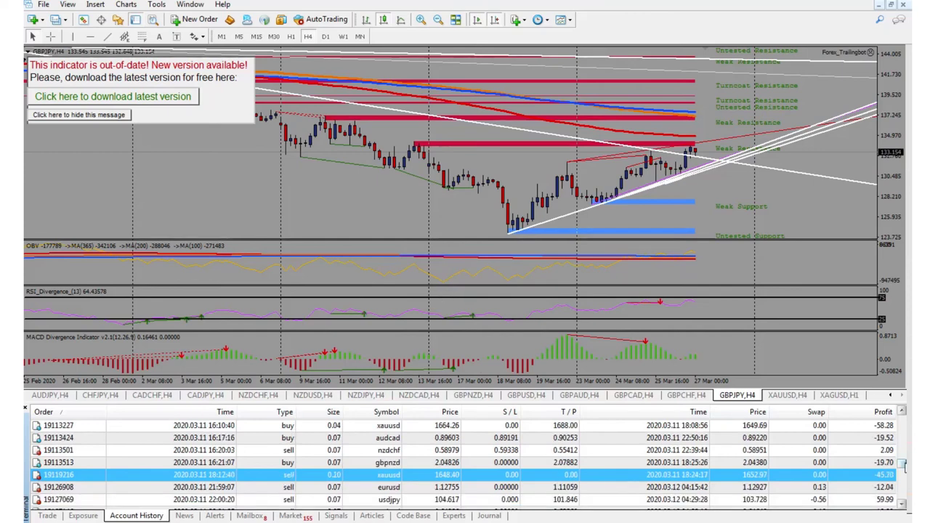
{"action": "left_click", "coordinate": [901, 505]}
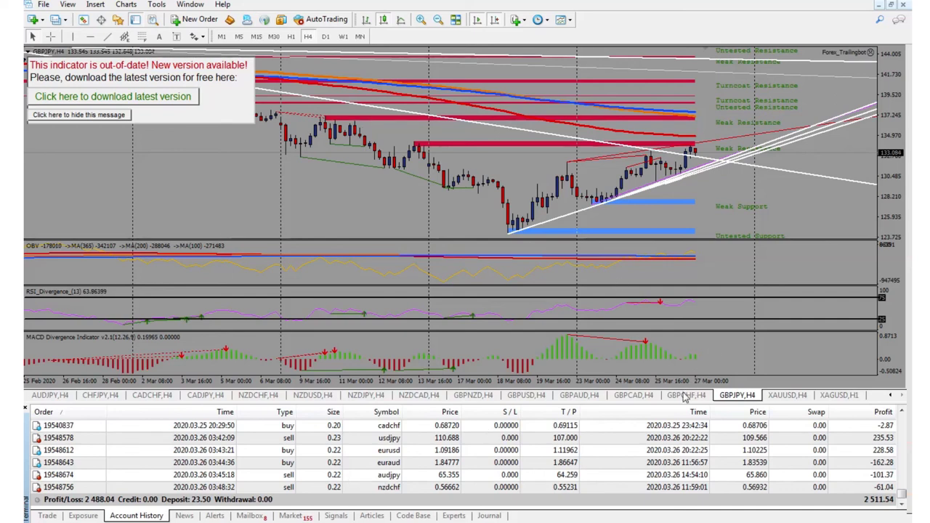
Show the GBPCAD H4 chart with the Terminal closed and the Calculator (57.4) on top.
{"action": "left_click", "coordinate": [686, 396]}
{"action": "left_click", "coordinate": [650, 397]}
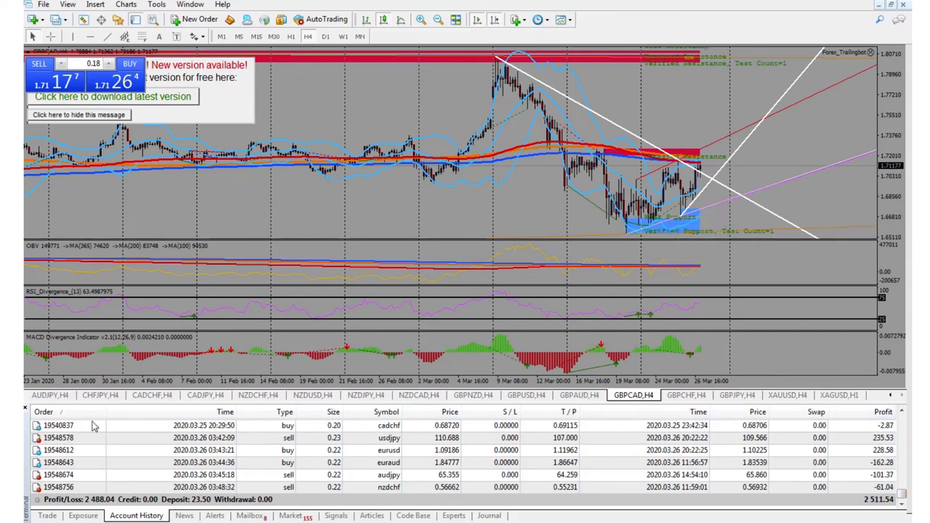
{"action": "left_click", "coordinate": [25, 409]}
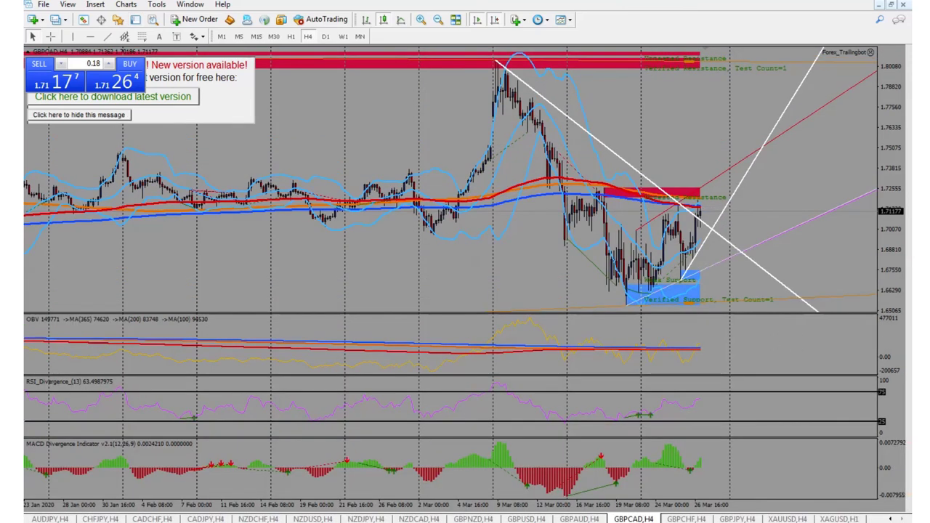
{"action": "left_click", "coordinate": [305, 522]}
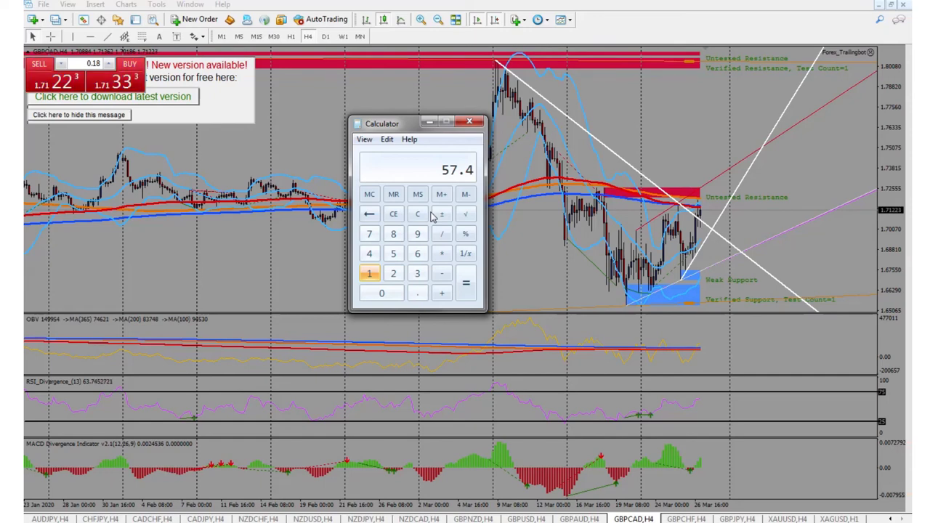
Clear the 57.4 result from the Calculator and close it.
{"action": "left_click", "coordinate": [417, 213]}
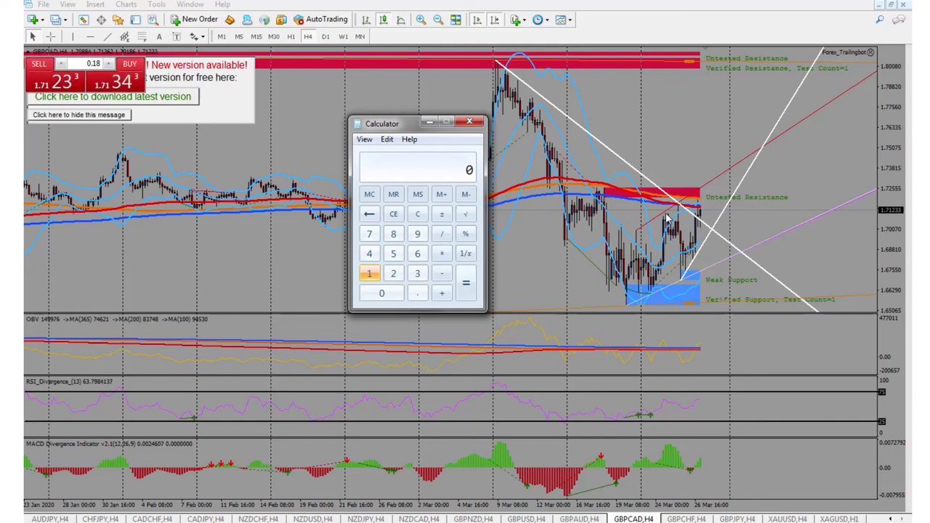
{"action": "left_click", "coordinate": [474, 123]}
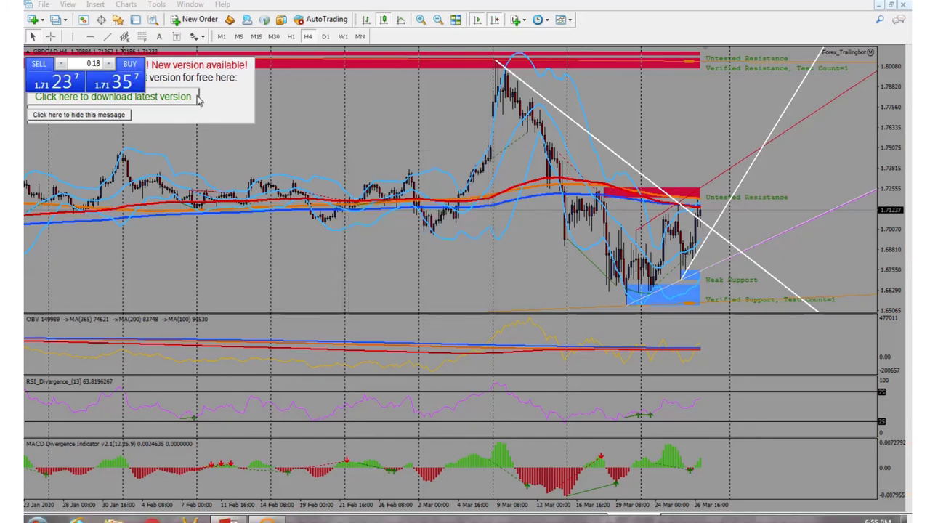